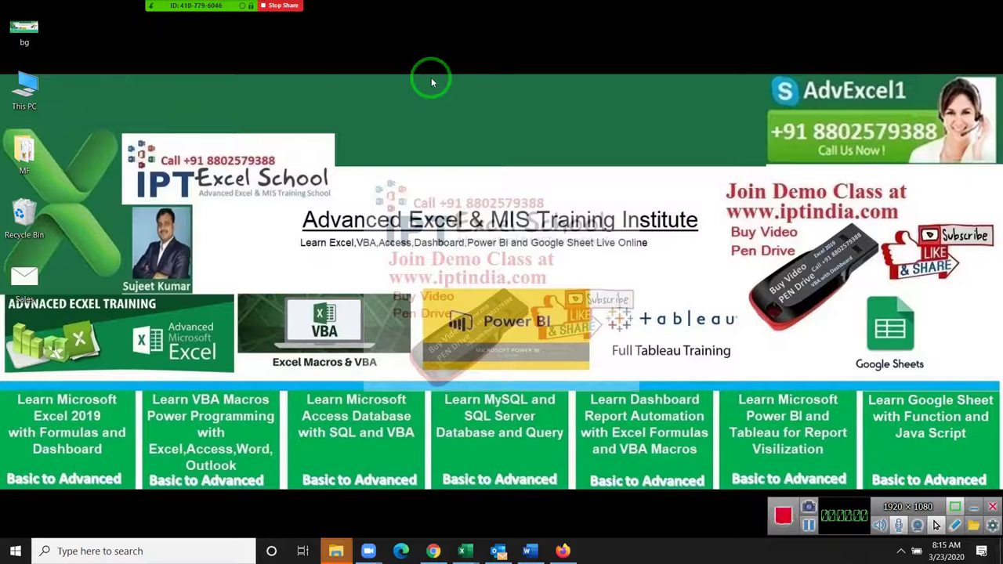
Step: Bring the Chrome window with the Gmail 101vba.docx preview to the front
mouse_move(220, 6)
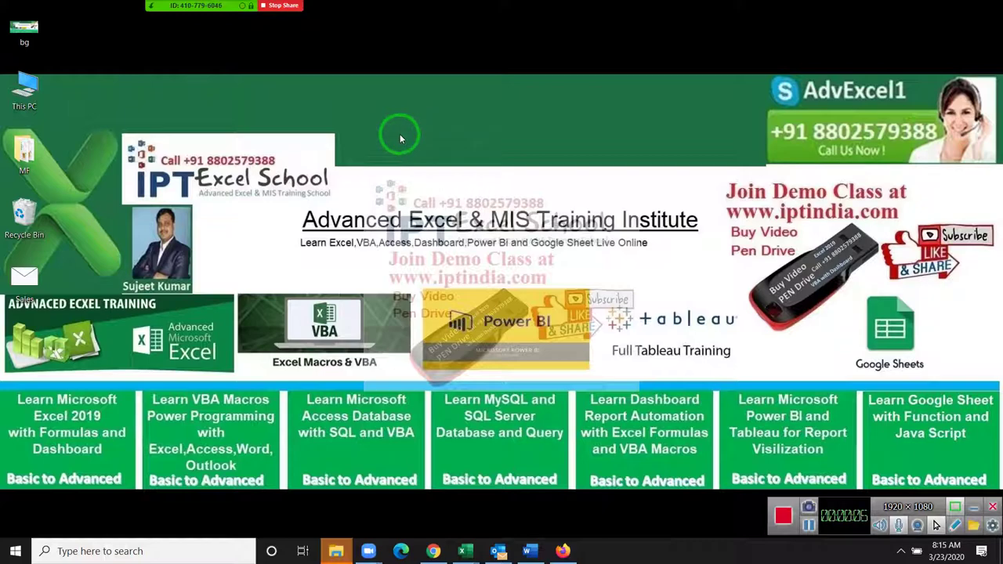
key("alt+Tab")
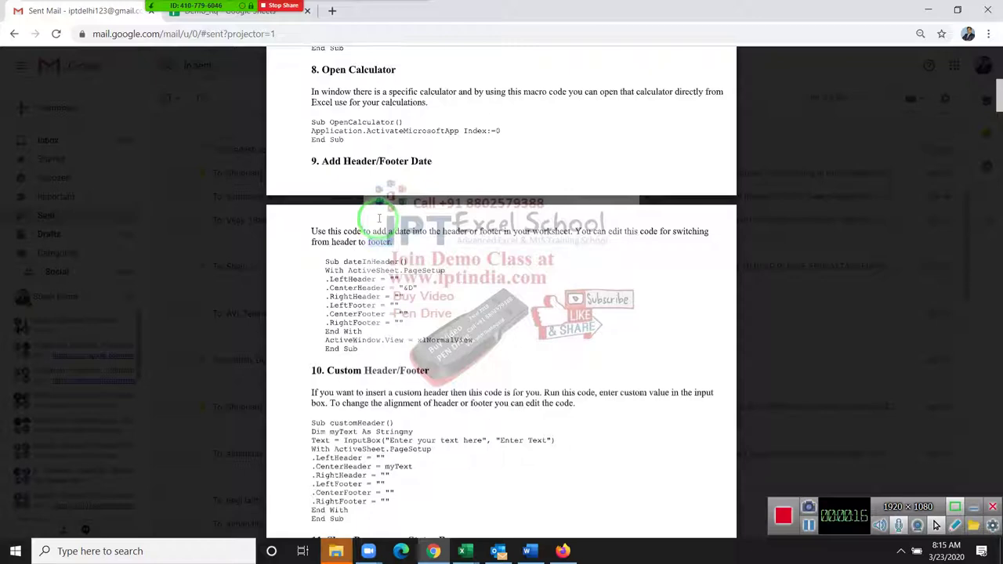
Step: Select the dateInHeader code in section 9 of the preview, then bring Book1 forward
scroll(377, 206, "down", 2)
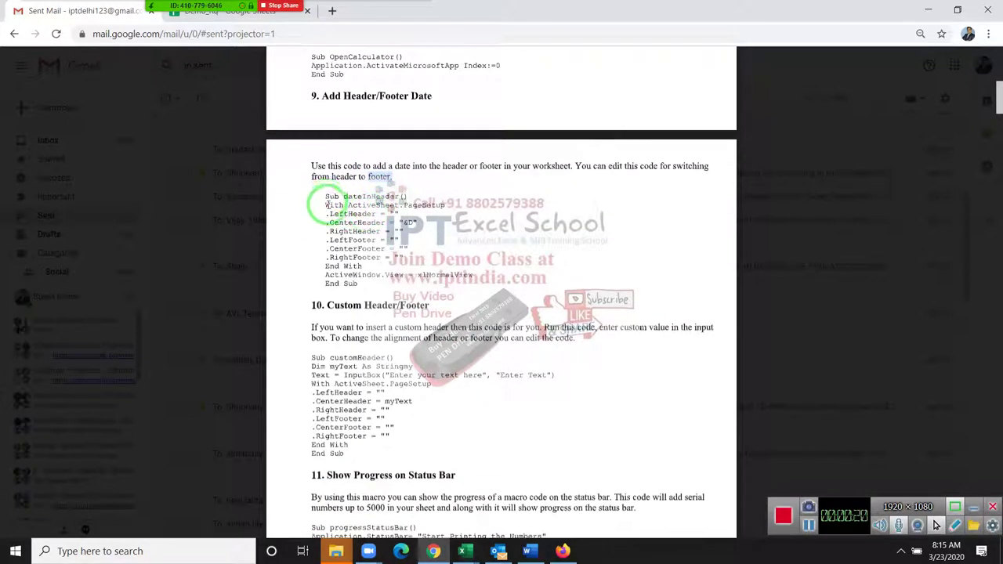
left_click_drag(324, 196, 391, 282)
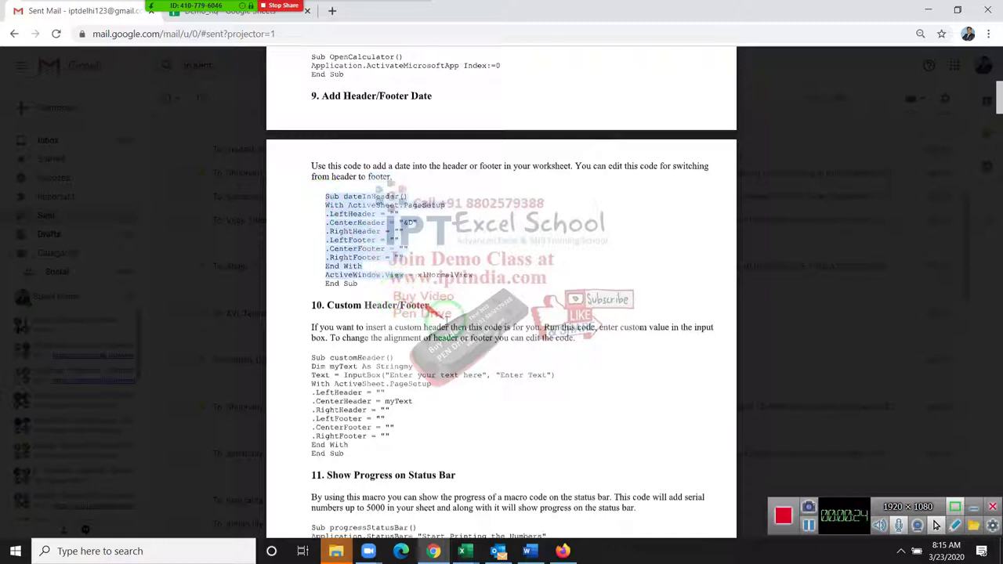
mouse_move(470, 529)
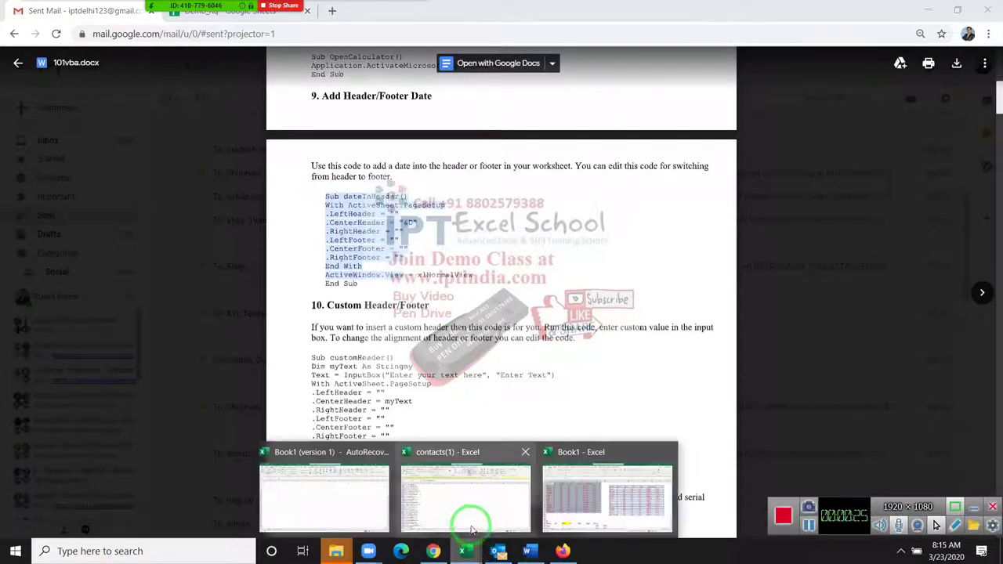
left_click(365, 493)
left_click_drag(342, 463, 155, 290)
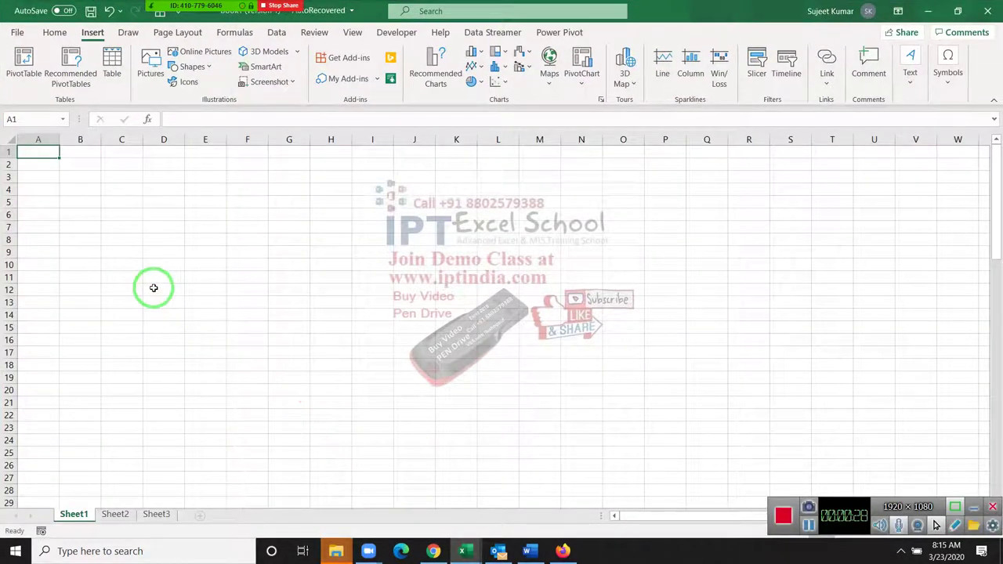
Step: Enter the formula =RANDBETWEEN(10,90) in cell A1
type("=")
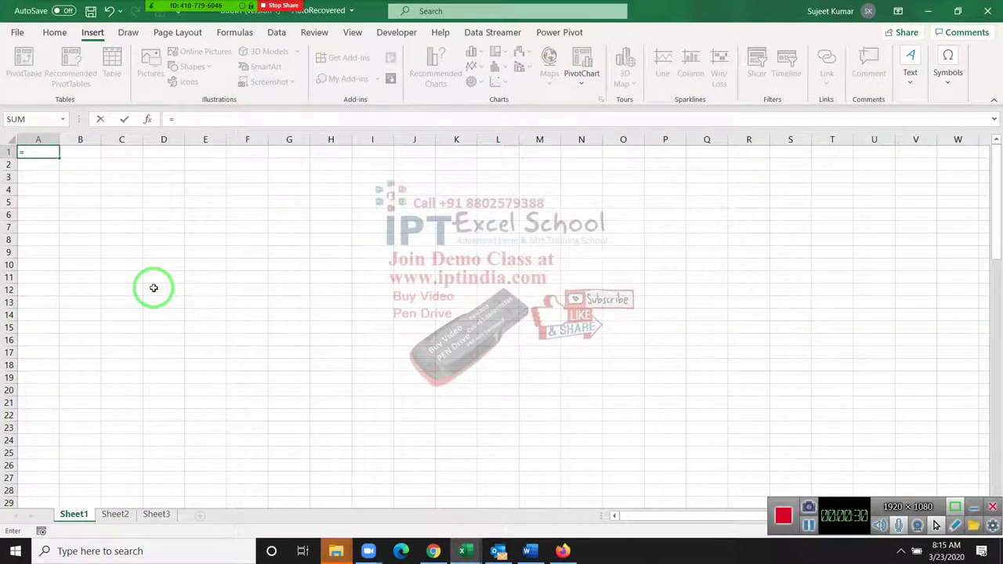
type("ra")
key("Down")
key("Down")
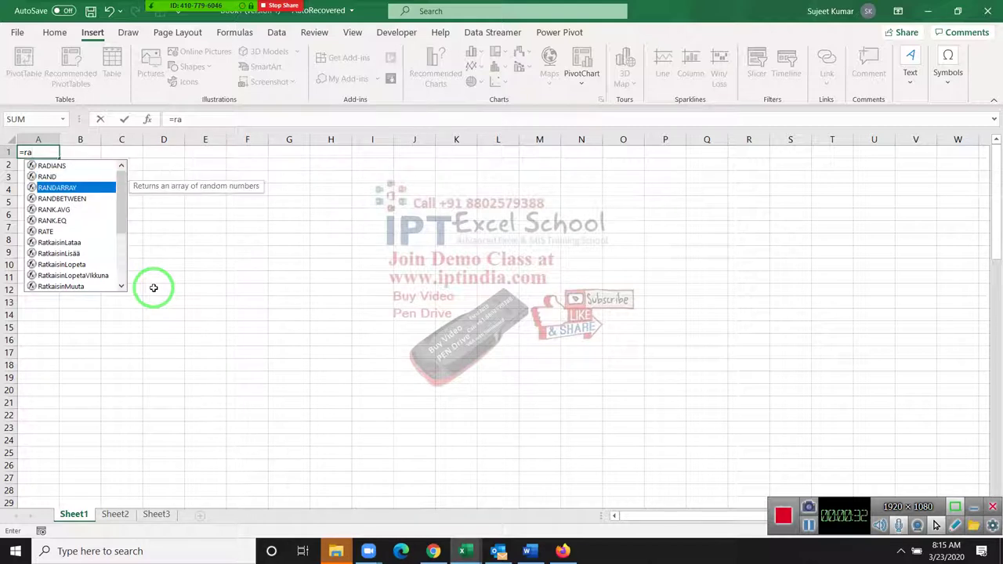
key("Down")
key("Tab")
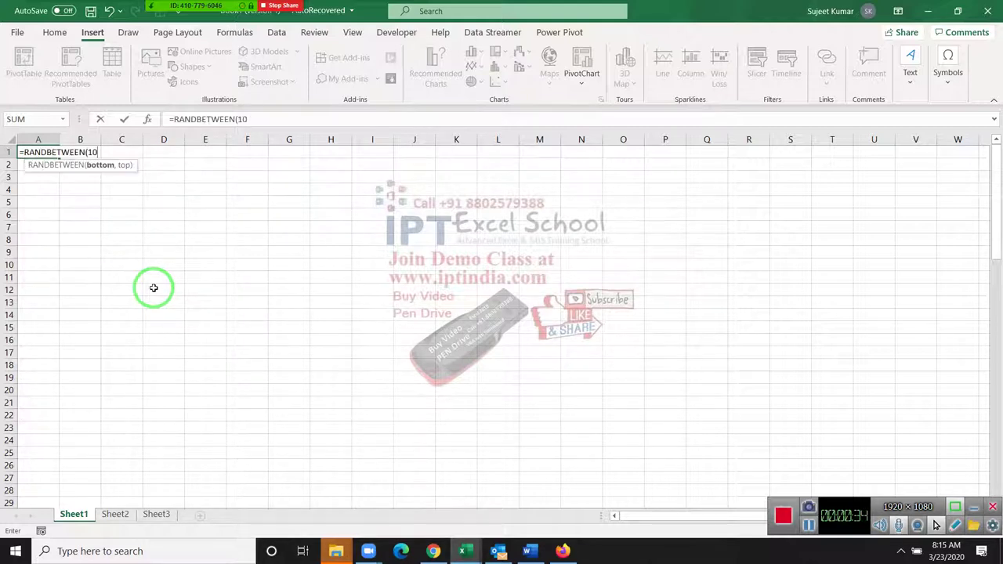
key("ctrl+Return")
Step: Extend the random-number formula over A1:K141 and show the Developer tab
key("shift+Right")
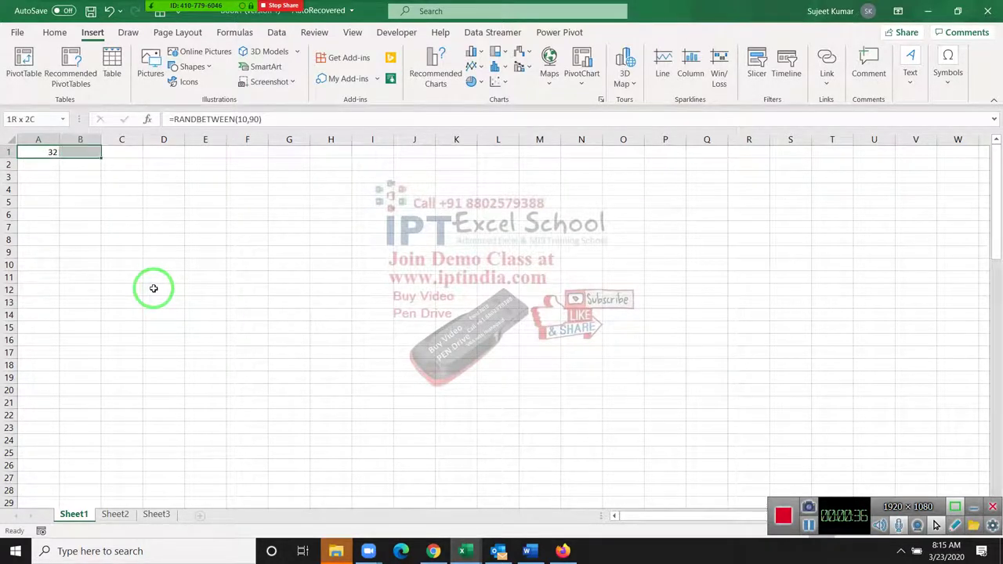
key("shift+Right")
key("shift+Right")
key("shift+Right")
key("shift+Right")
key("shift+Right")
key("shift+Right")
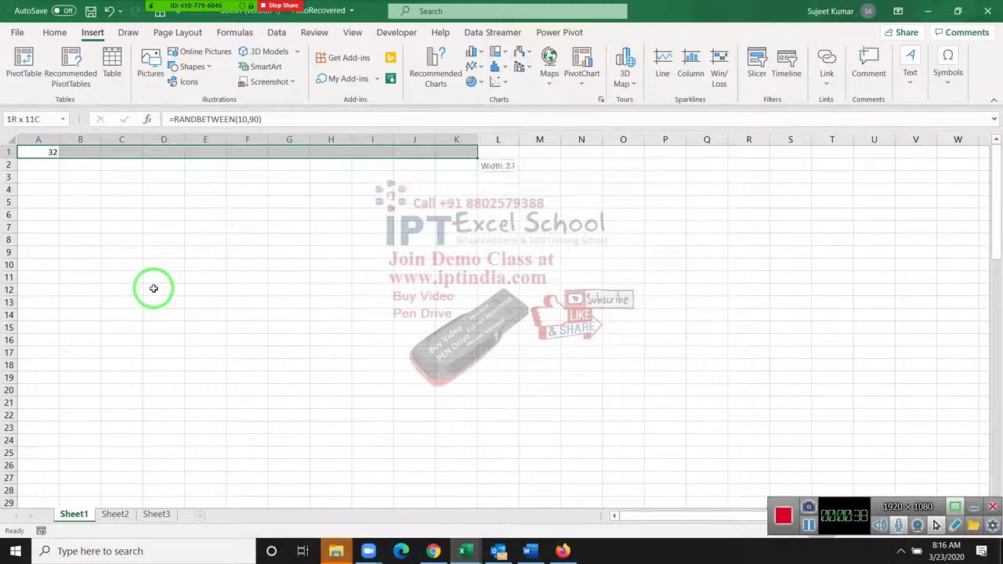
key("shift+Page_Down")
key("shift+Page_Down")
key("shift+Page_Down")
key("shift+Page_Down")
key("shift+Page_Down")
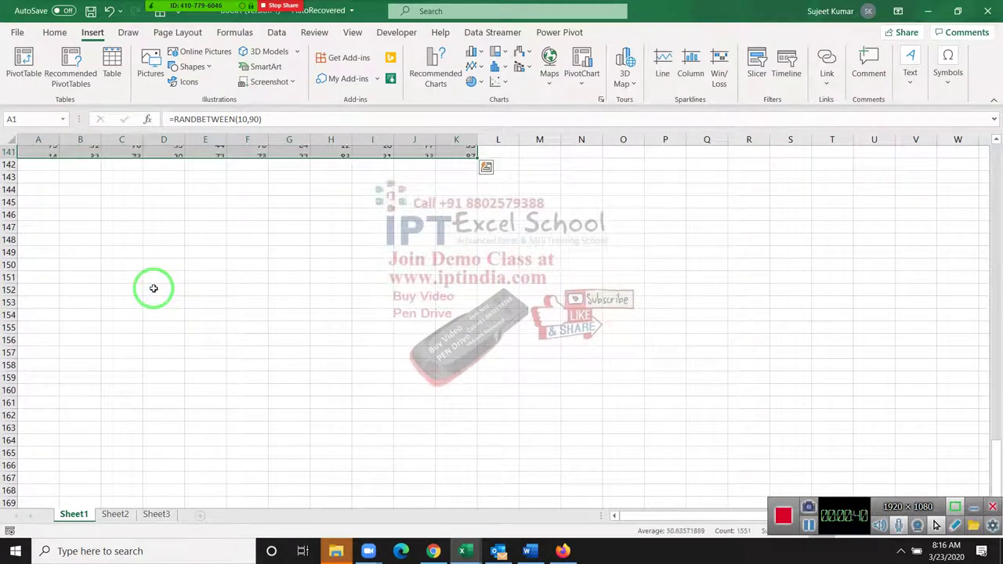
scroll(196, 239, "up", 6)
left_click(212, 215)
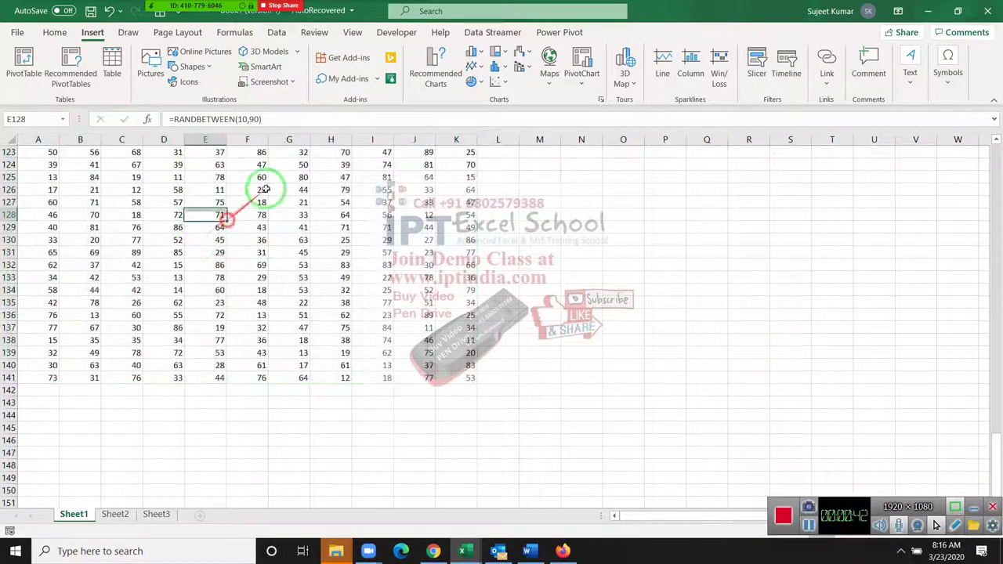
left_click(396, 32)
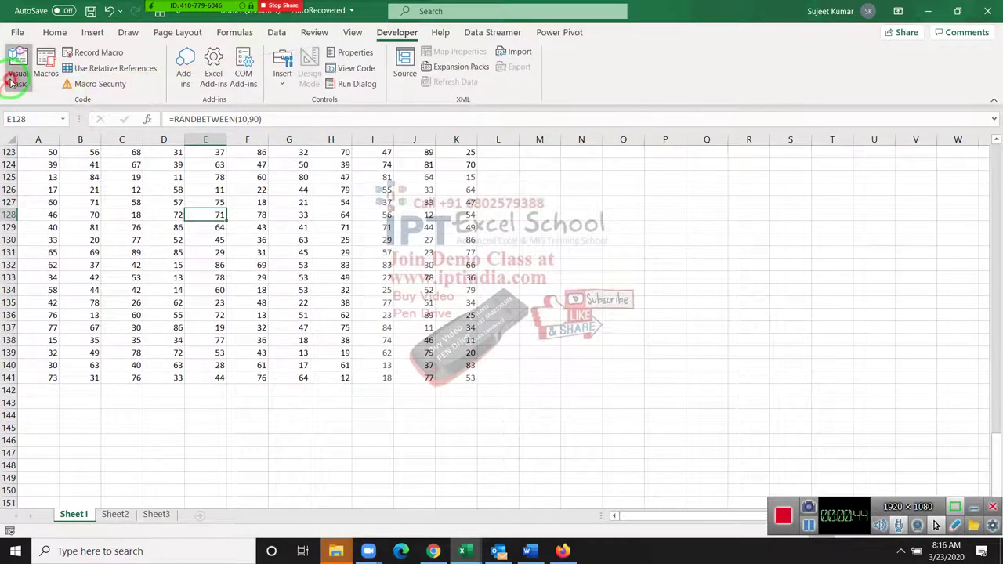
Step: Open the VBA editor, insert an empty Module1, and return to the docx preview
left_click(14, 71)
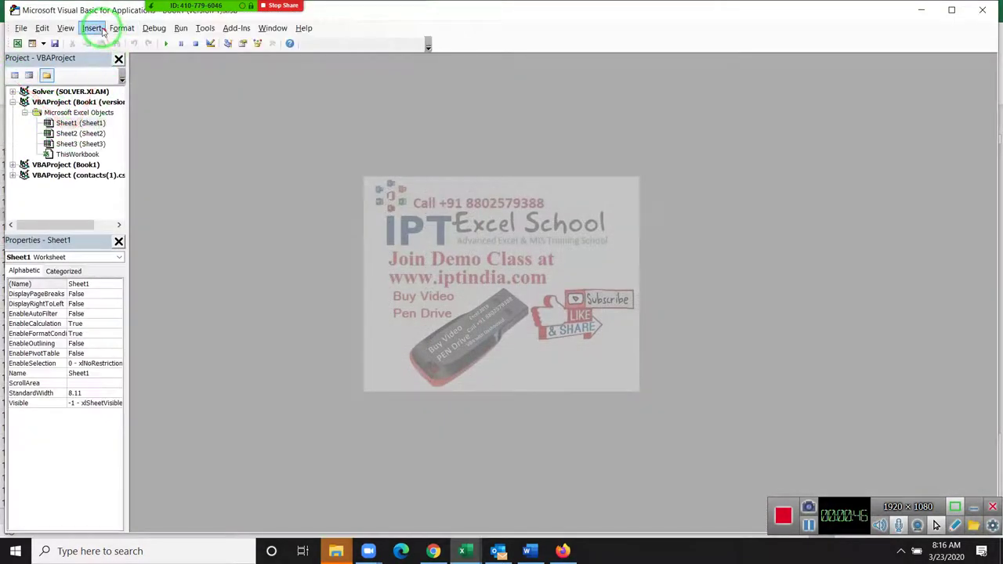
left_click(91, 29)
left_click(110, 69)
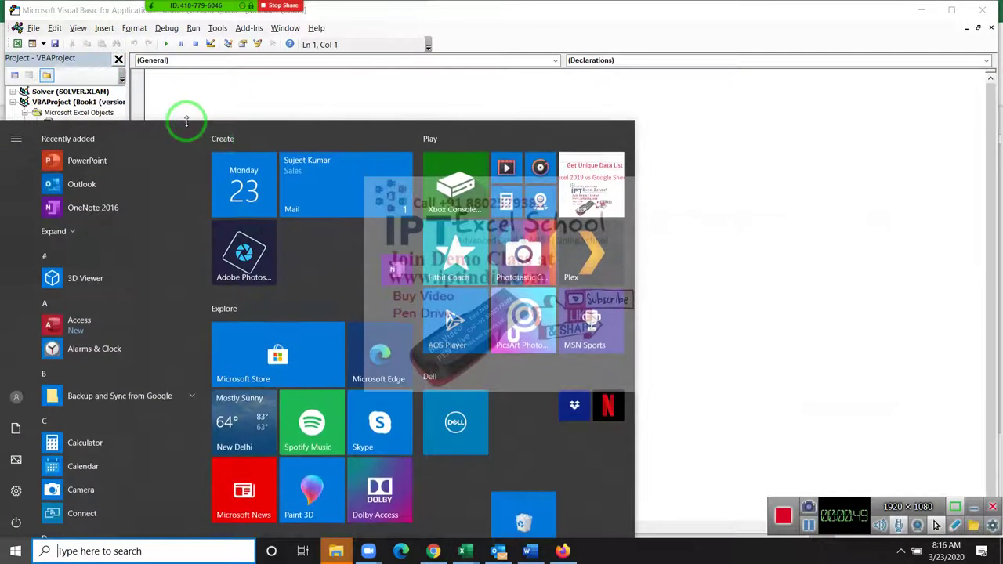
left_click(258, 107)
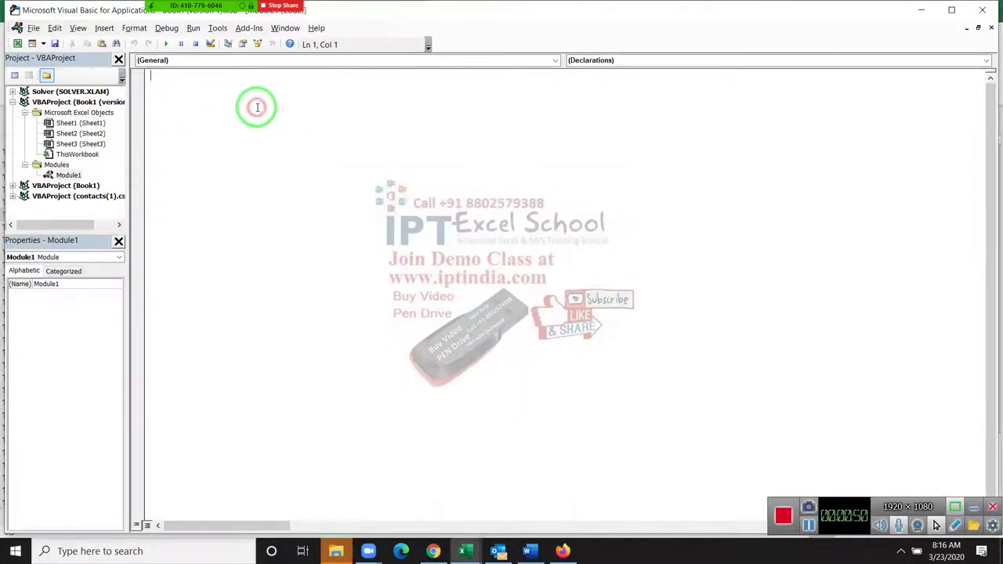
key("alt+Tab")
key("alt+Tab")
Step: Try selecting the dateInHeader code block in the Gmail attachment preview
left_click_drag(324, 195, 361, 288)
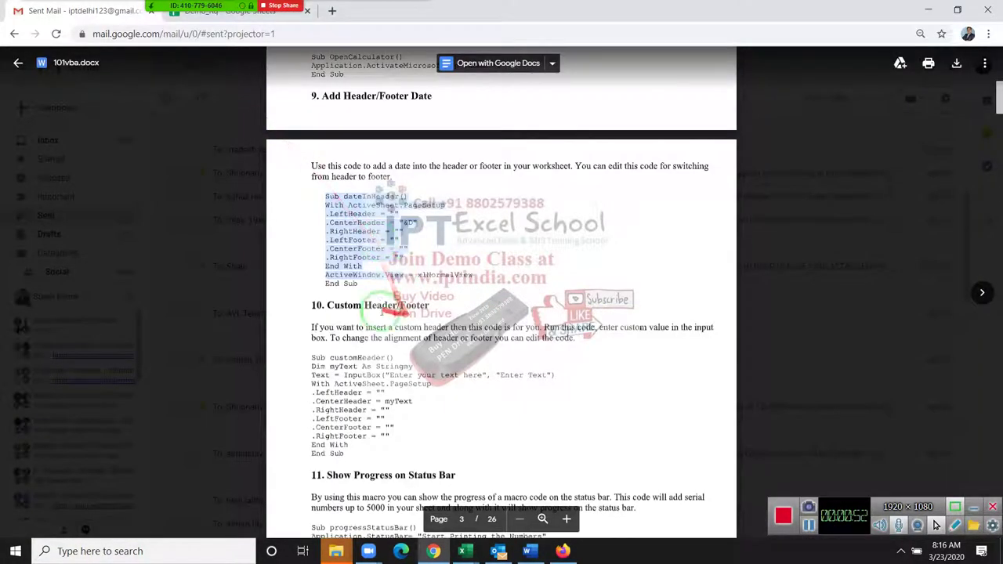
left_click(324, 200)
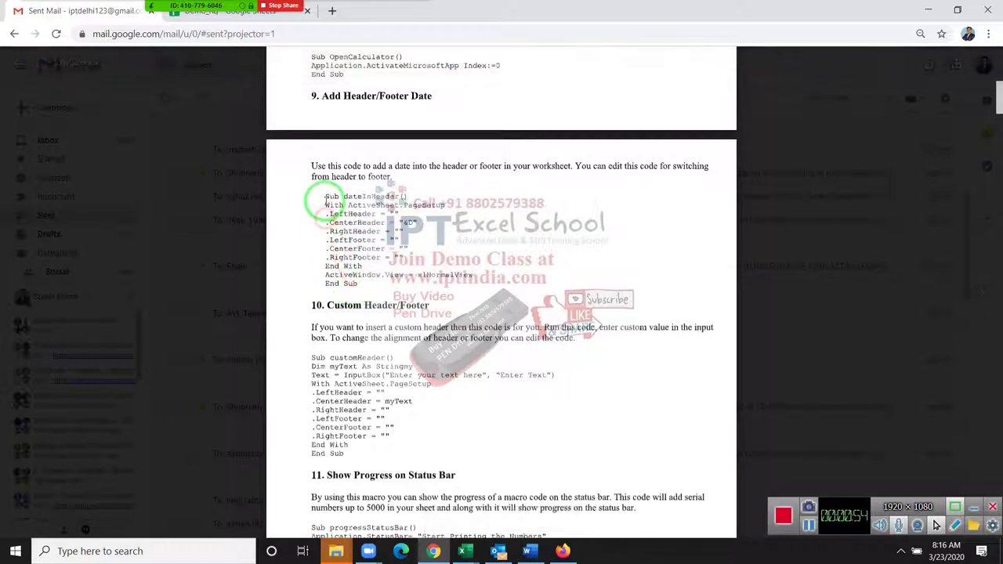
left_click_drag(326, 194, 356, 250)
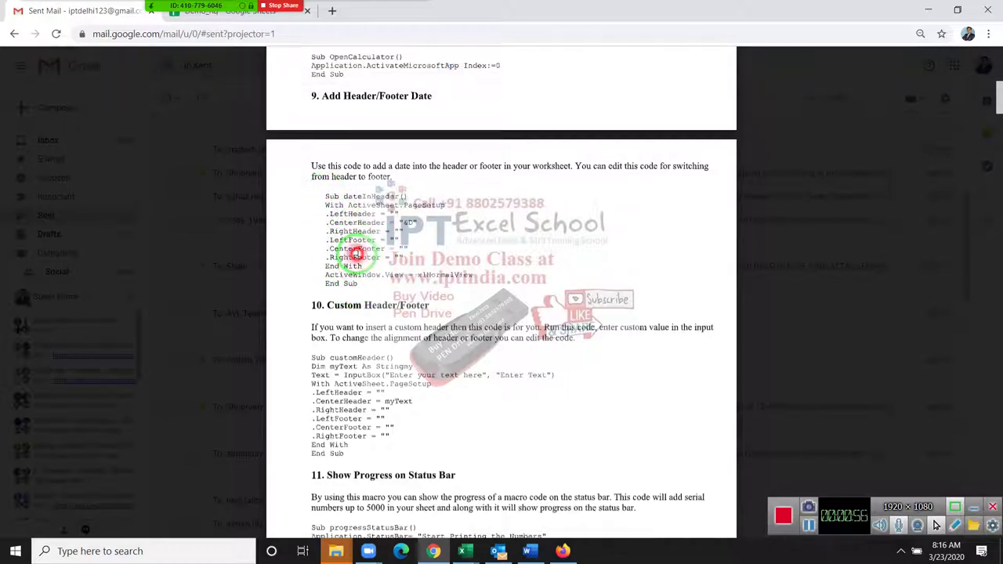
left_click(328, 194)
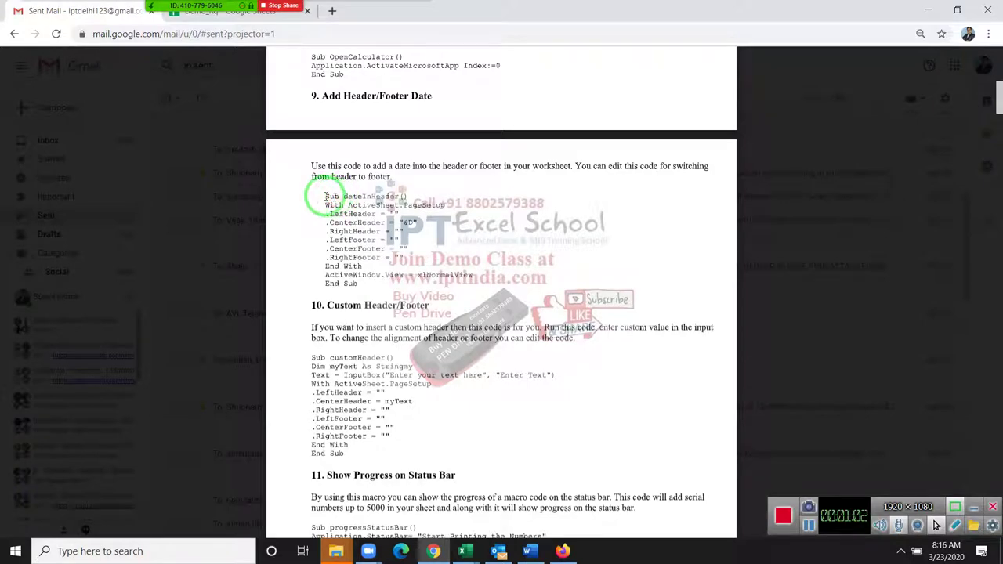
scroll(335, 206, "up", 8)
scroll(335, 206, "up", 12)
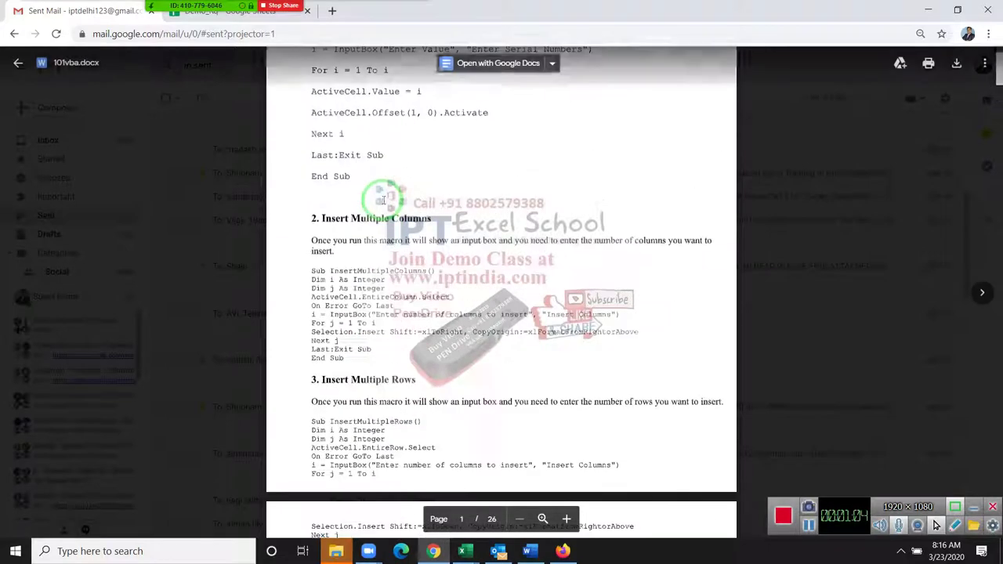
Step: Open the 101vba document in Google Docs and switch to that copy
left_click(500, 63)
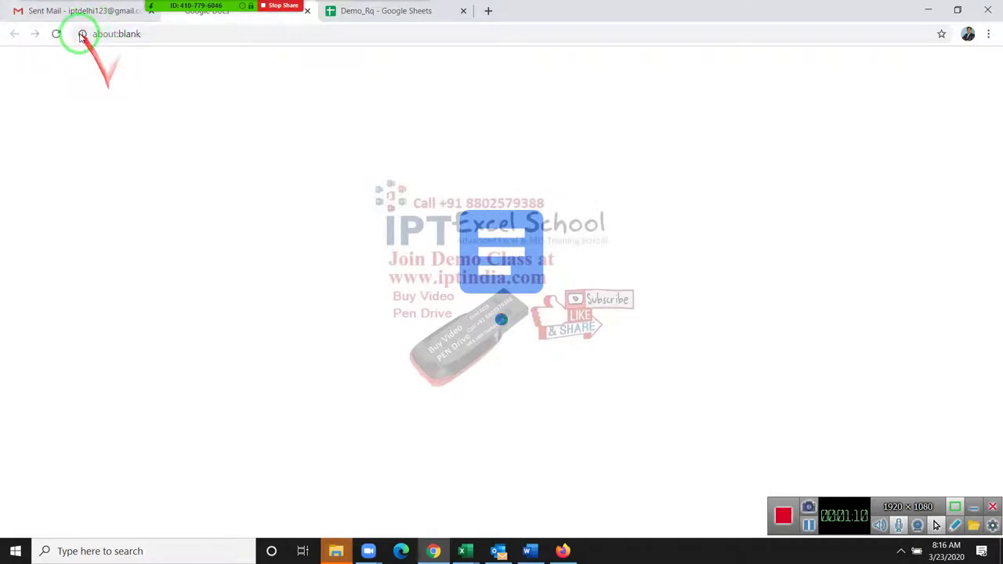
left_click(82, 8)
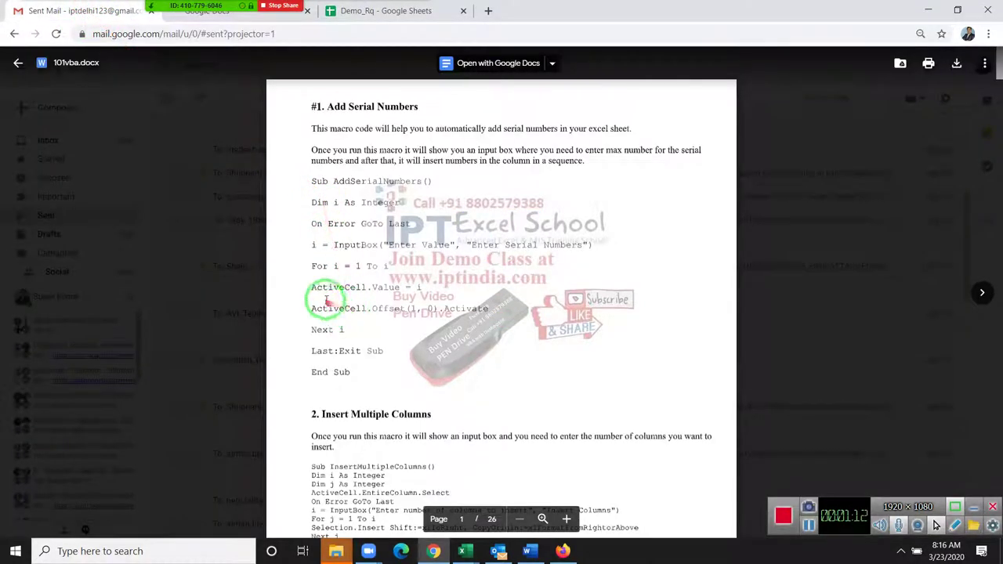
scroll(341, 342, "down", 20)
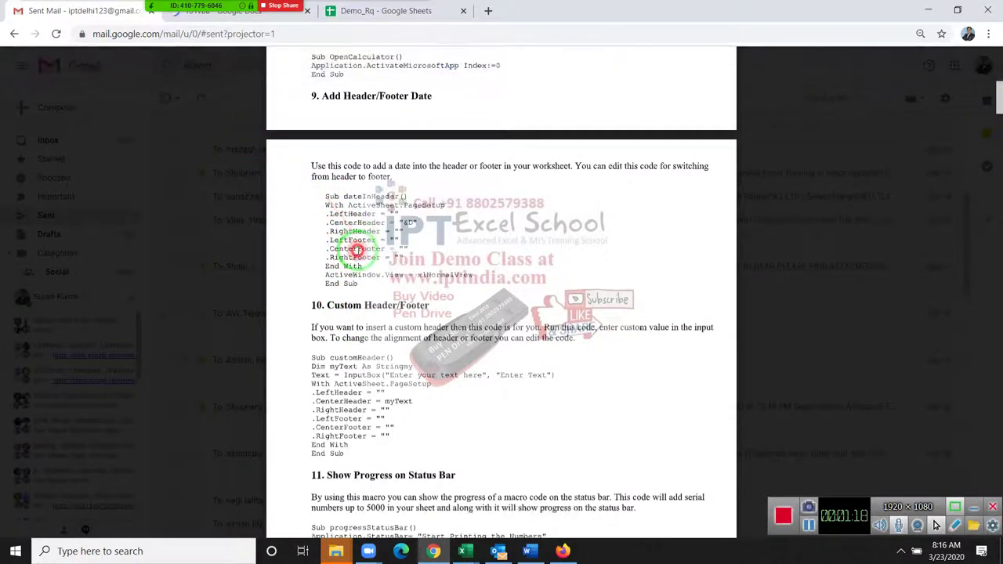
left_click(212, 18)
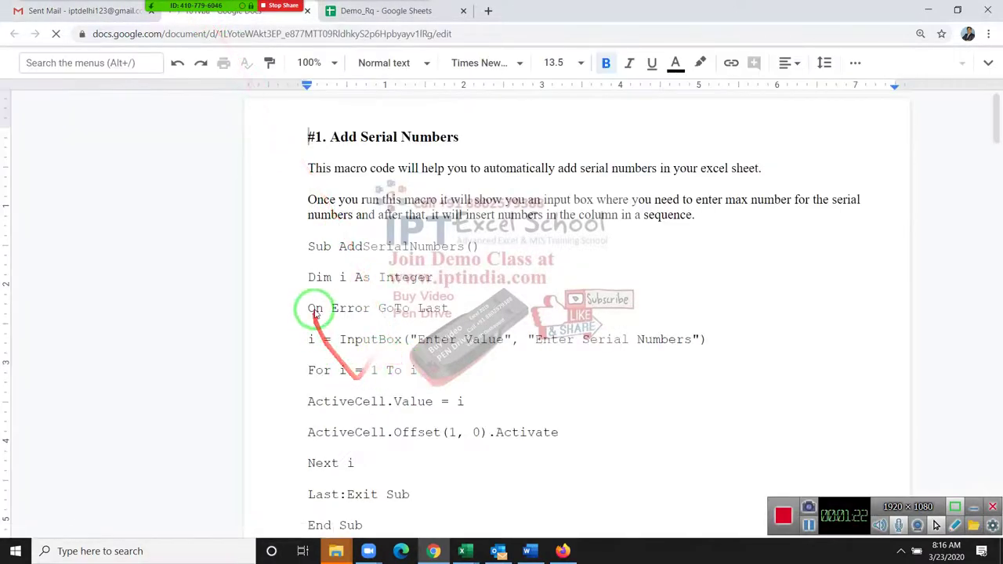
Step: Jump to section 9. Add Header/Footer Date and select the whole dateInHeader code
scroll(316, 308, "down", 10)
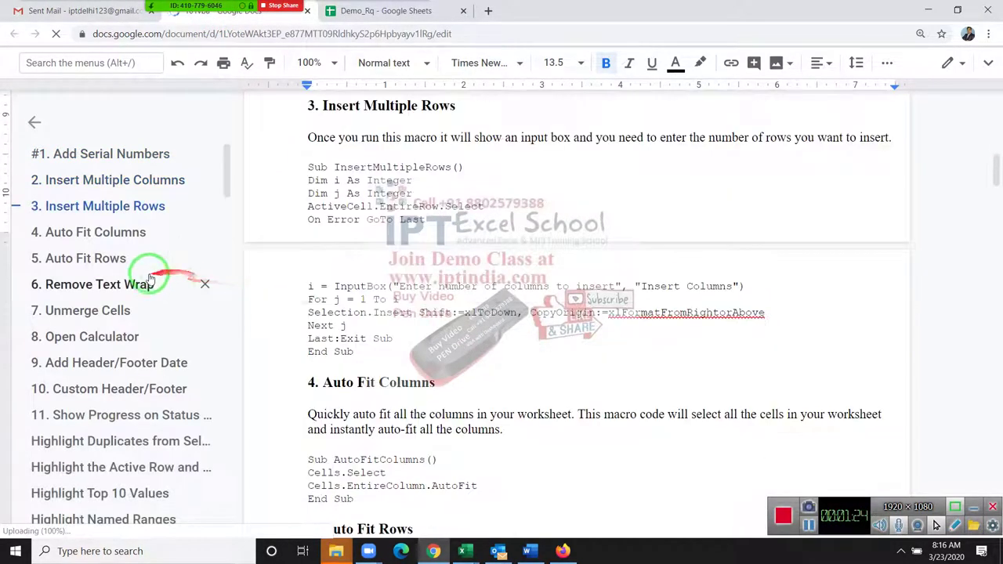
left_click(141, 286)
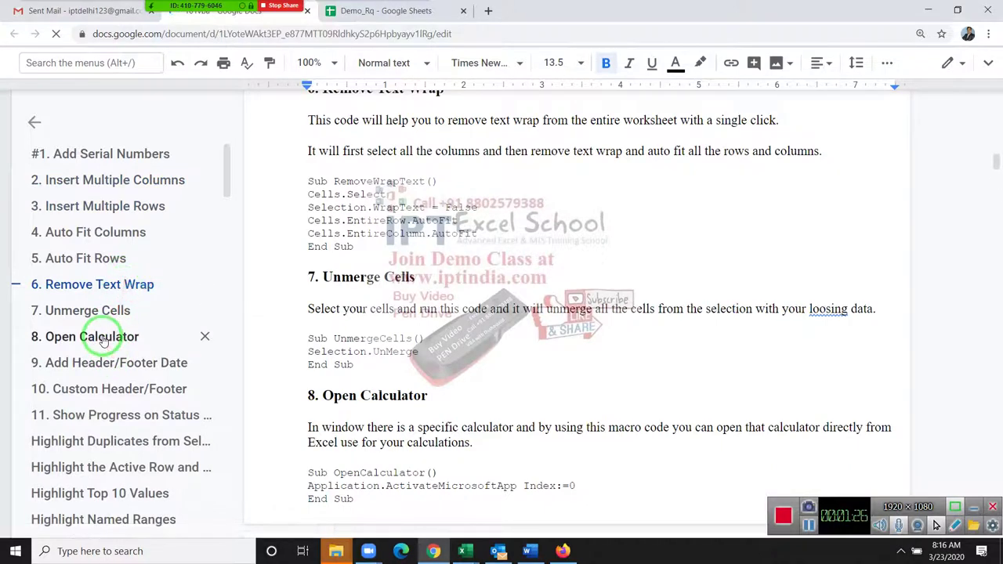
left_click(102, 365)
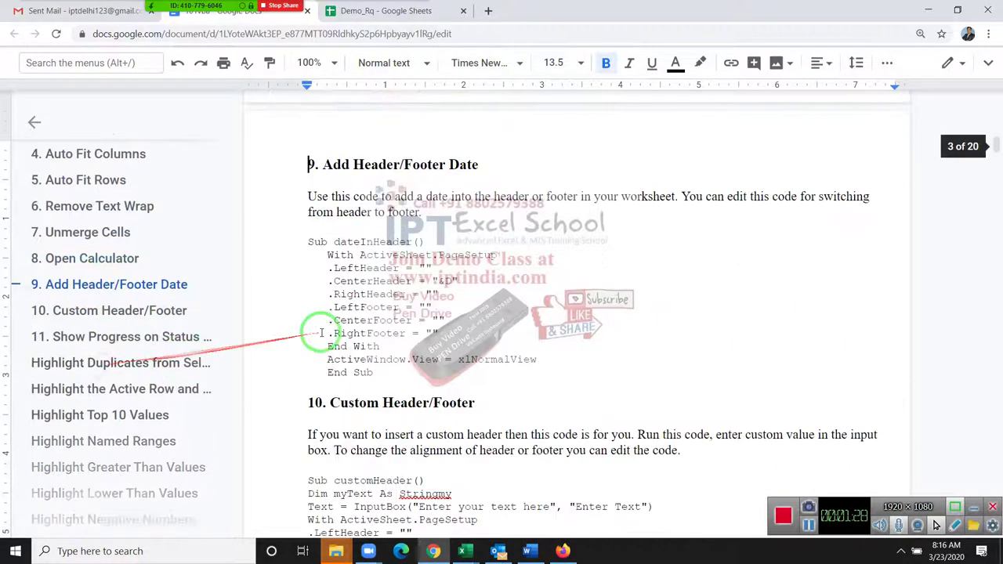
left_click_drag(374, 374, 306, 243)
key("ctrl+c")
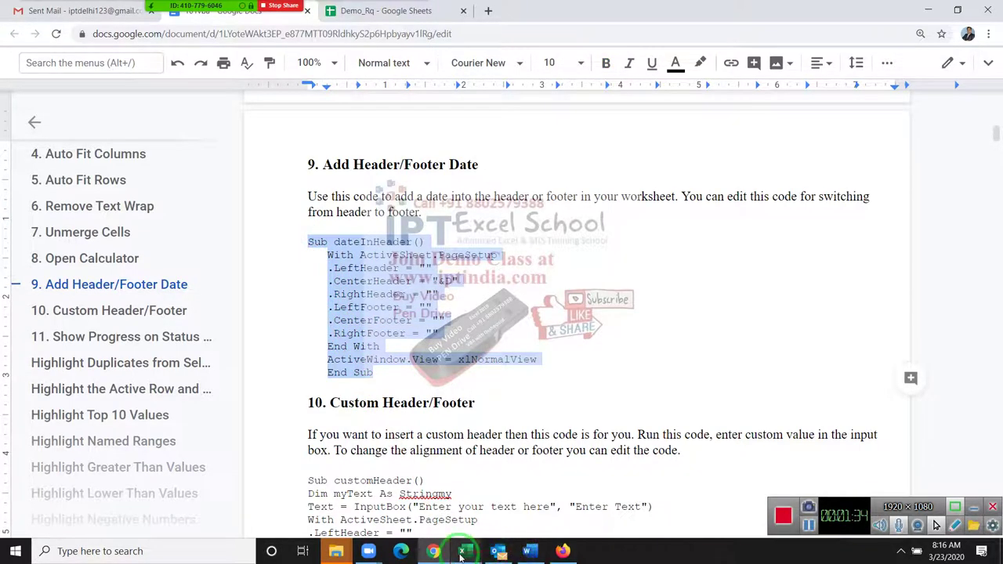
left_click(462, 551)
Step: Paste dateInHeader into Module1 and highlight ActiveSheet, PageSetup, CenterHeader and the footer lines
left_click(636, 509)
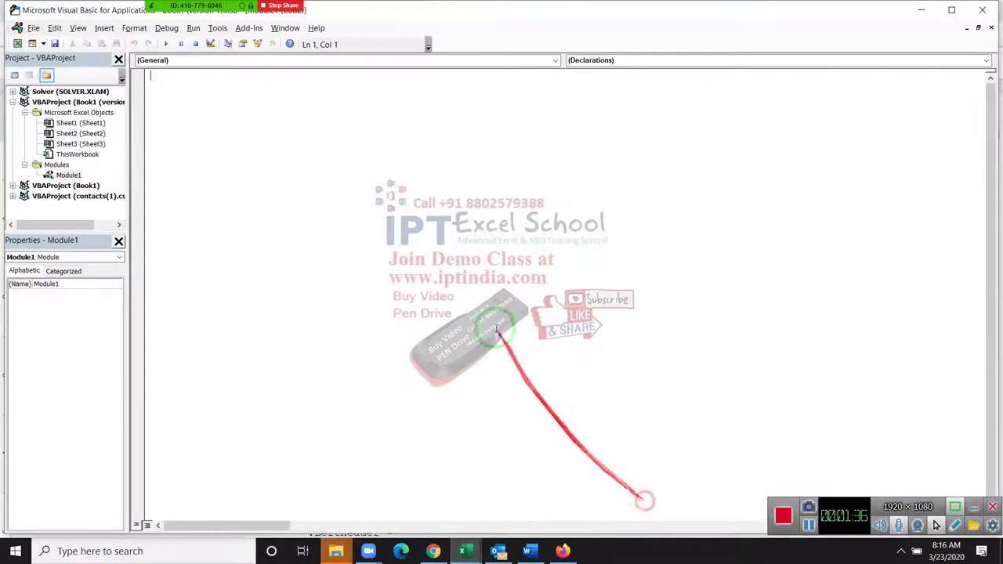
key("ctrl+v")
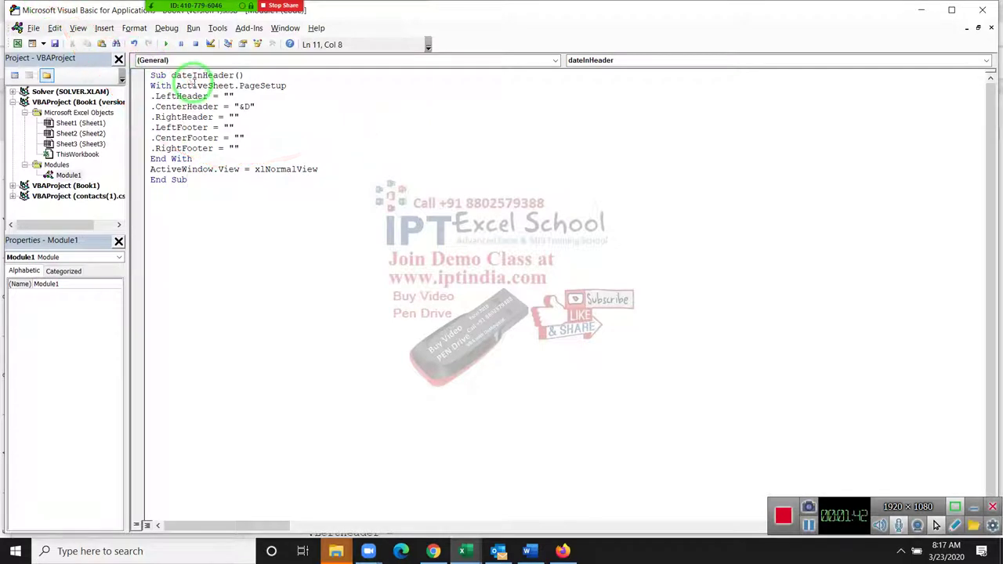
double_click(188, 86)
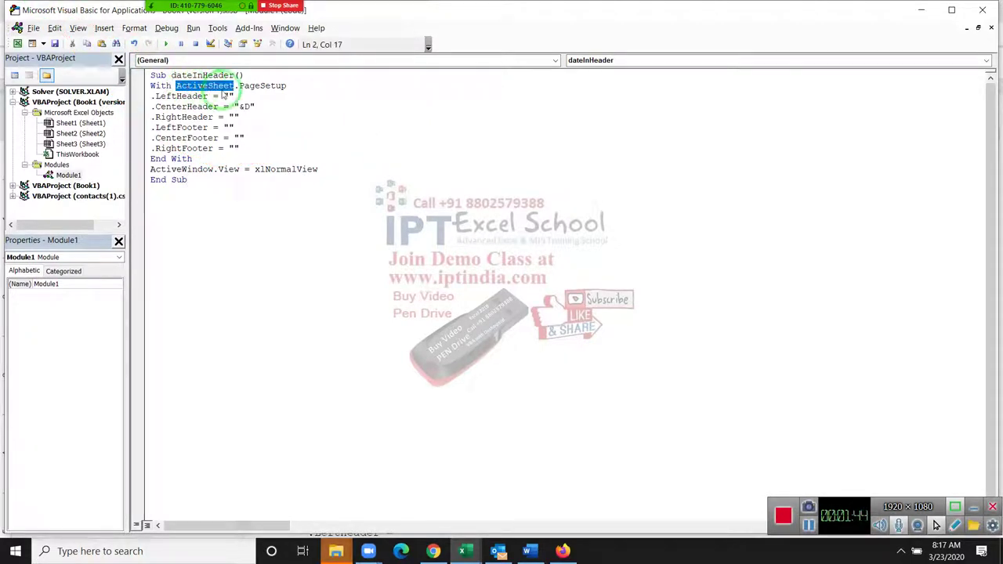
double_click(263, 87)
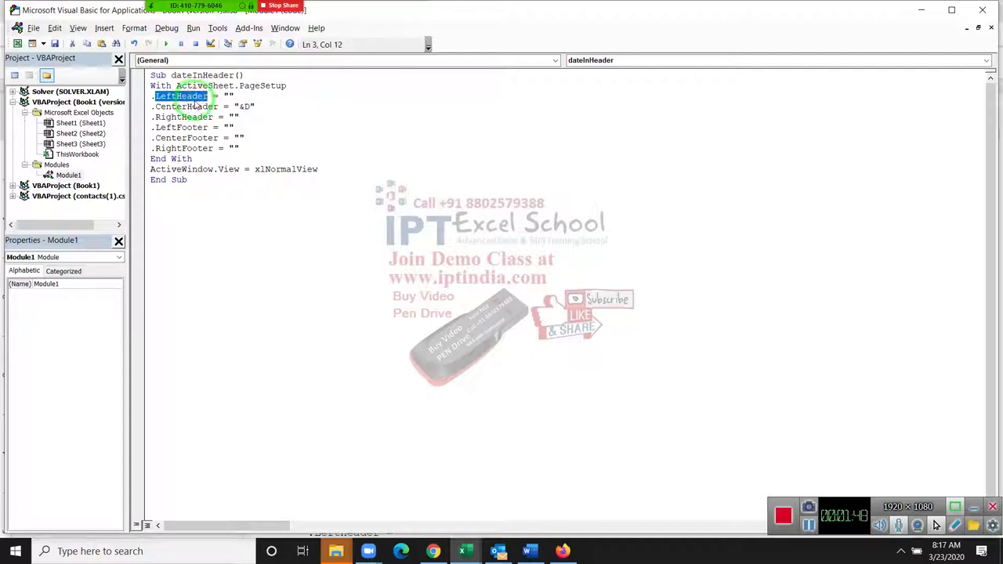
double_click(192, 107)
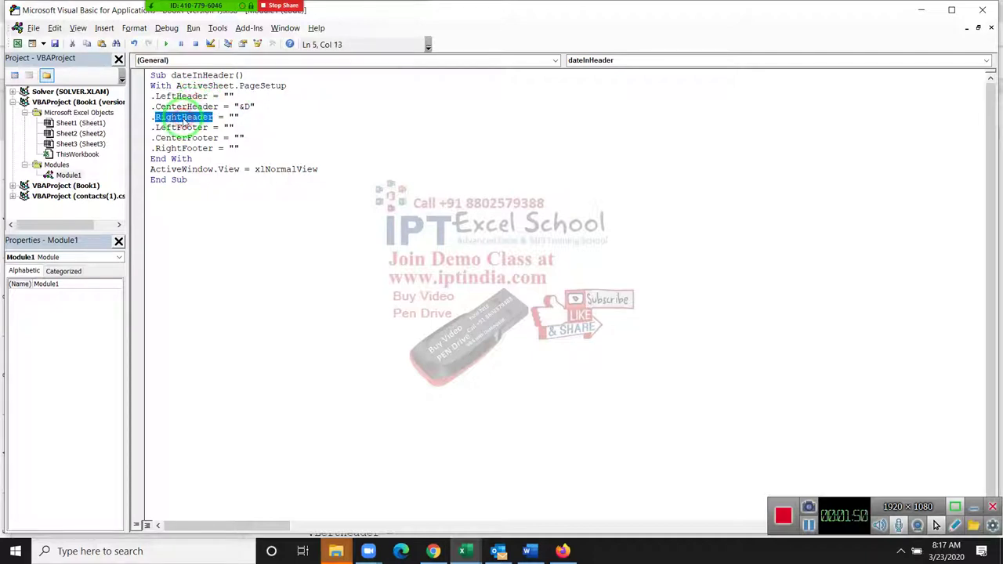
left_click(182, 127)
double_click(186, 138)
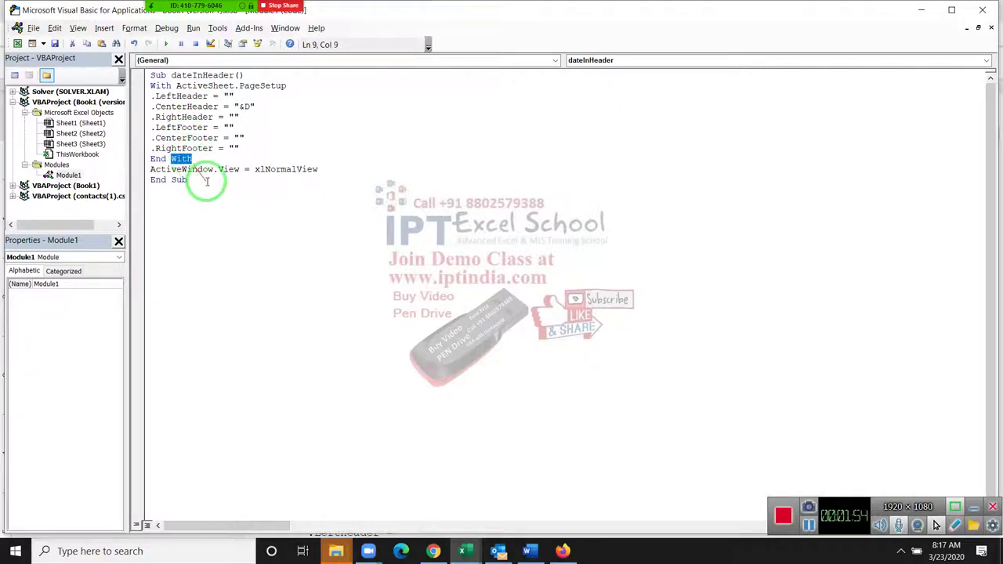
left_click(214, 148)
Step: Switch to Excel and open the sheet header via Insert > Text > Header & Footer
key("alt+Tab")
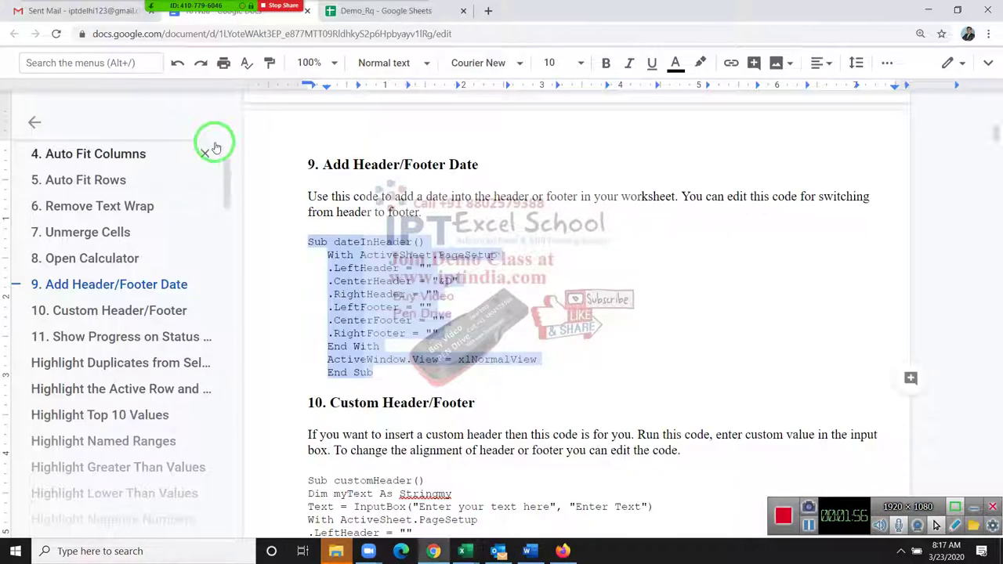
key("alt+Tab")
key("Tab")
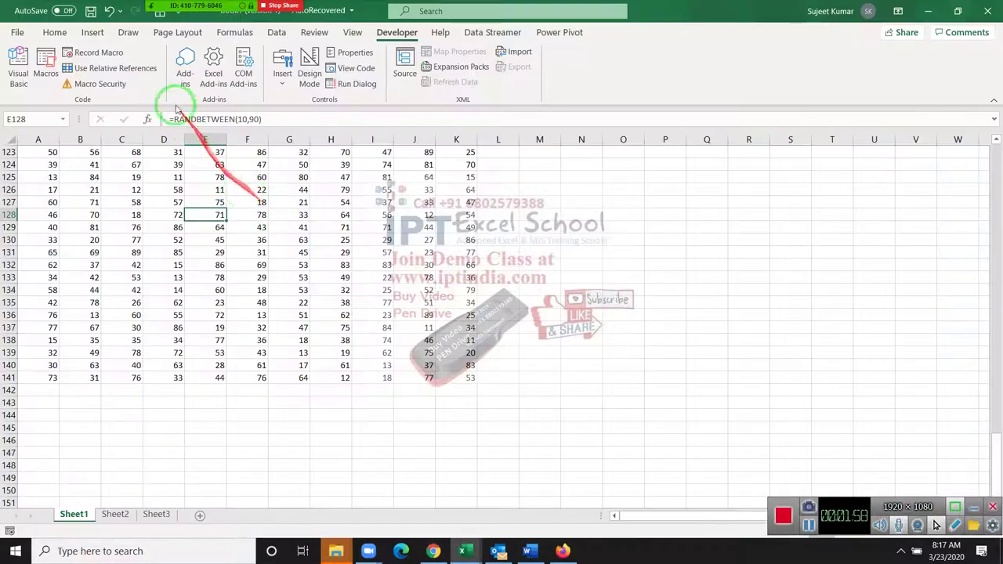
left_click(92, 32)
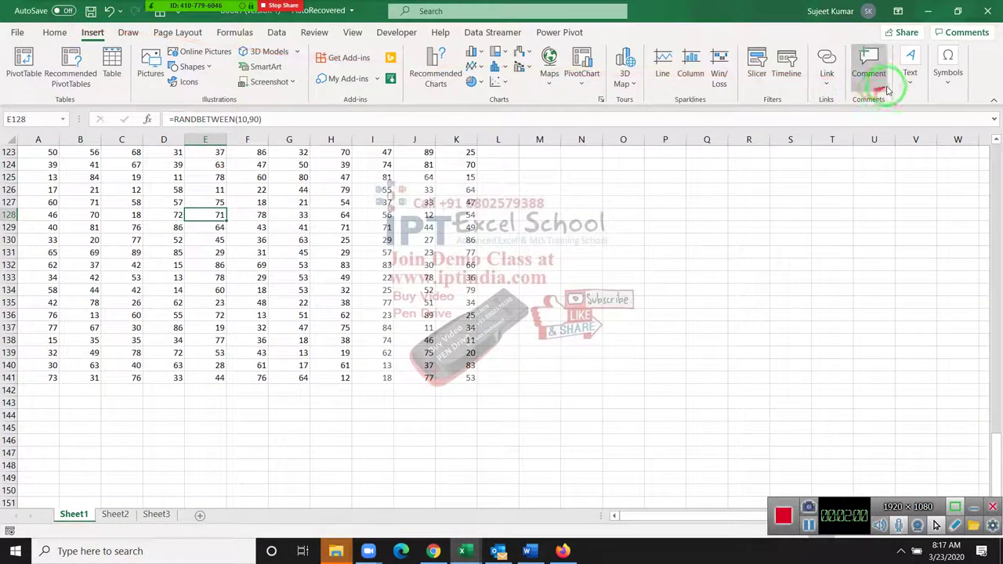
left_click(910, 87)
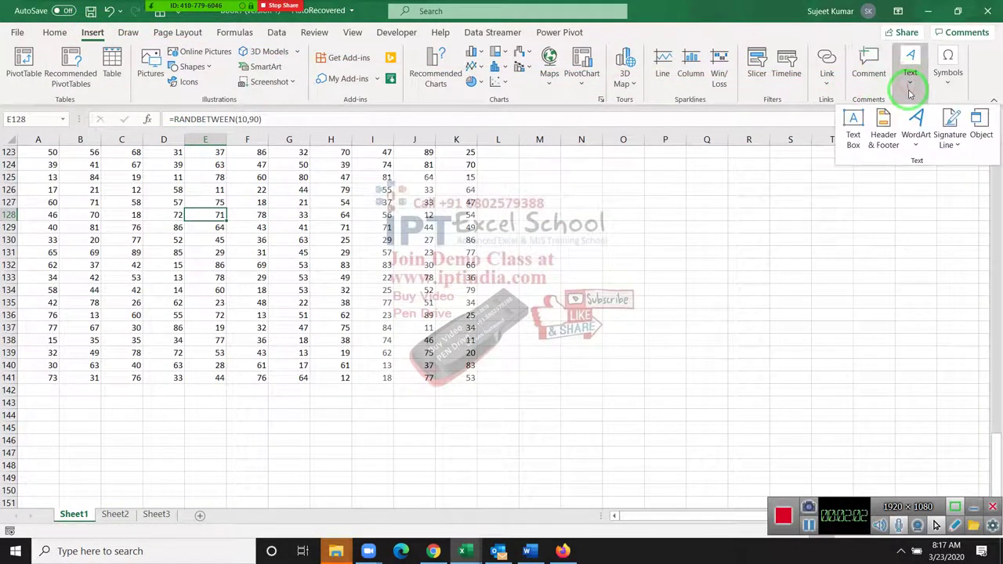
left_click(882, 125)
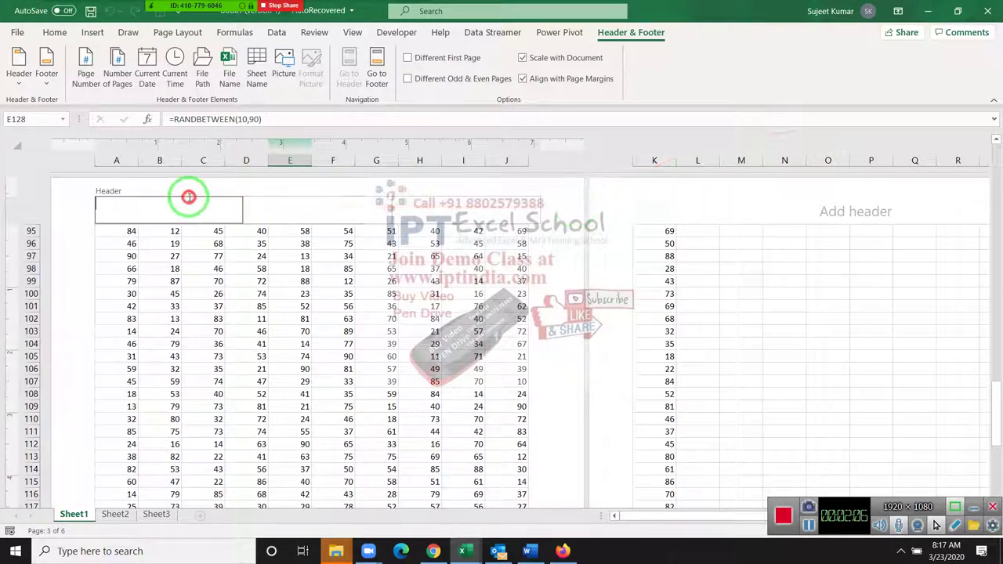
Step: Click through the left, centre and right header sections, then return to VBA
left_click(325, 209)
left_click(414, 214)
left_click(318, 212)
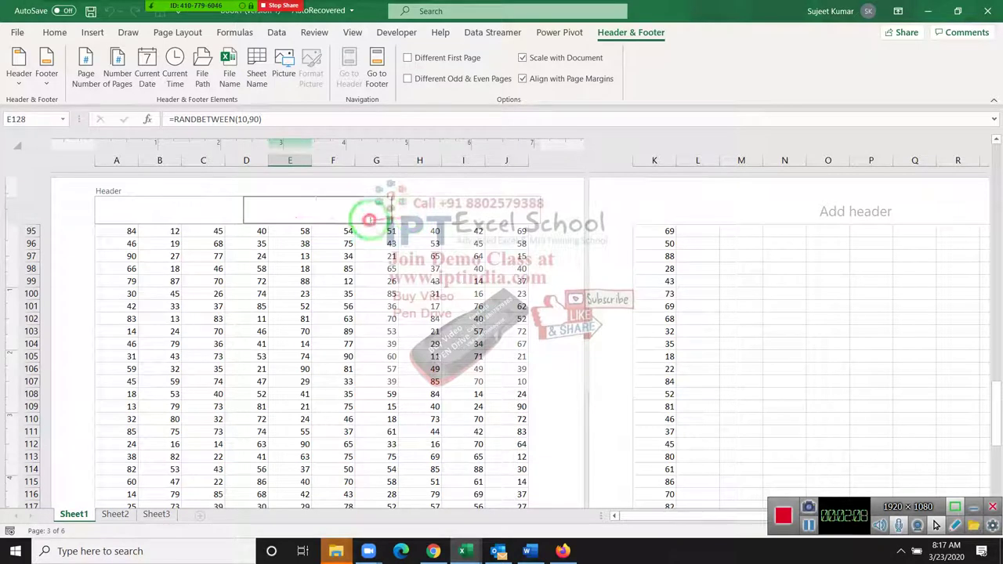
left_click(201, 212)
left_click(298, 212)
left_click(443, 207)
left_click(210, 208)
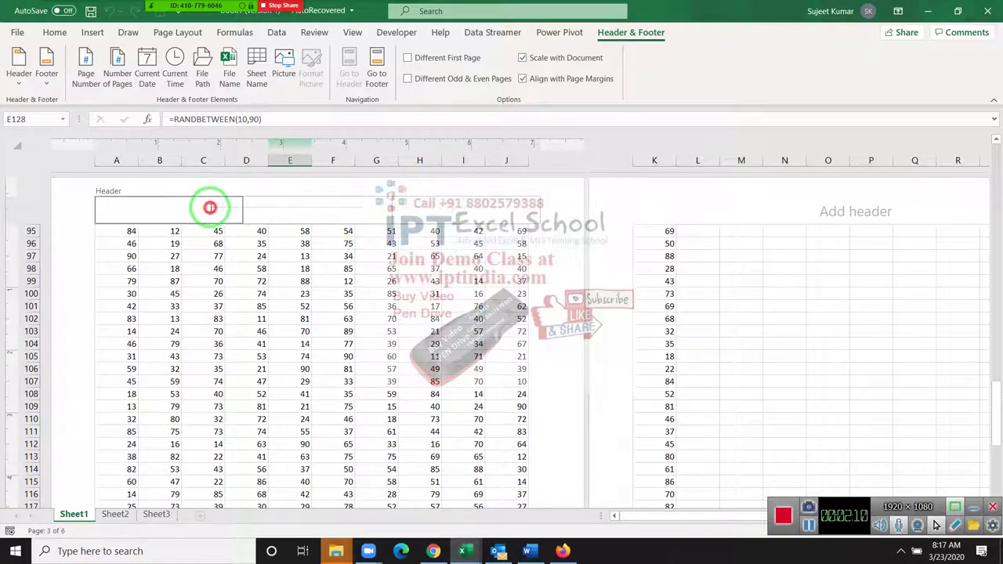
key("alt+Tab")
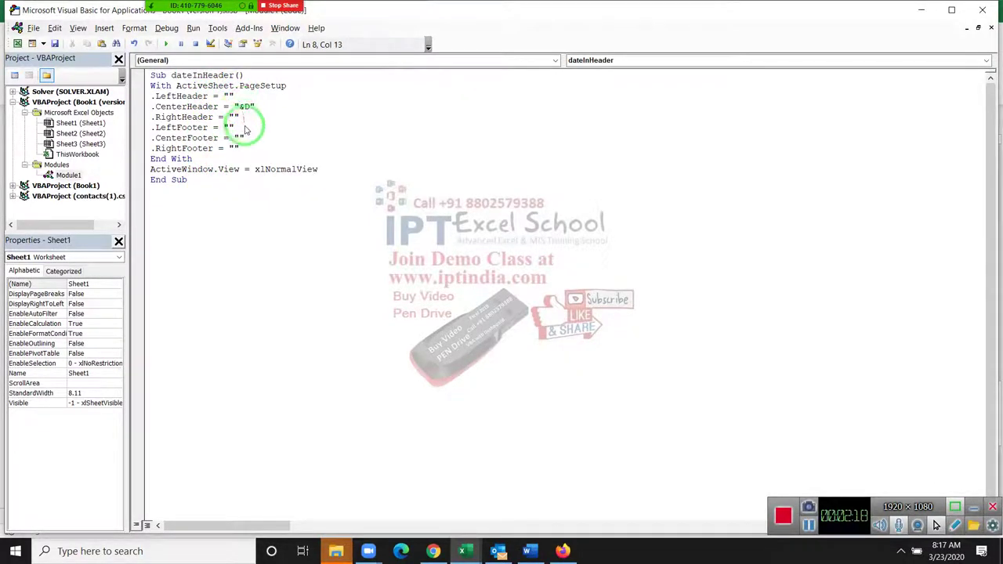
Step: Insert the Current Date into the Excel sheet's centre header
key("alt+Tab")
left_click(246, 205)
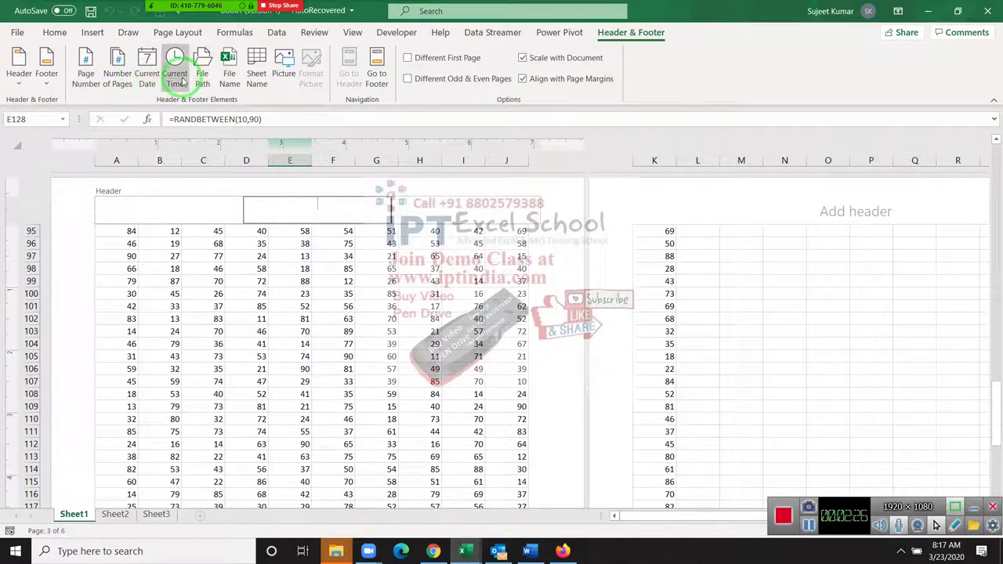
left_click(147, 74)
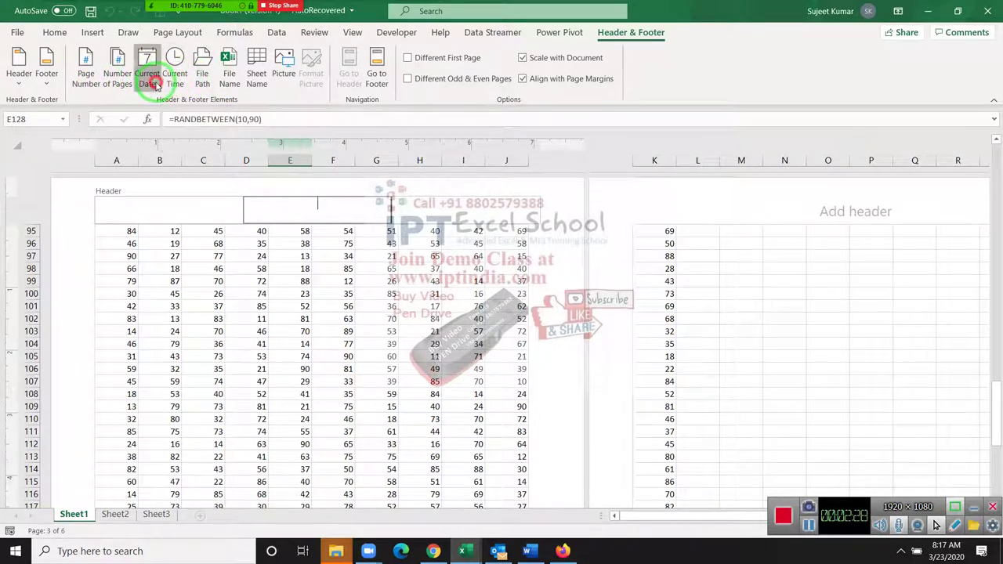
left_click(290, 268)
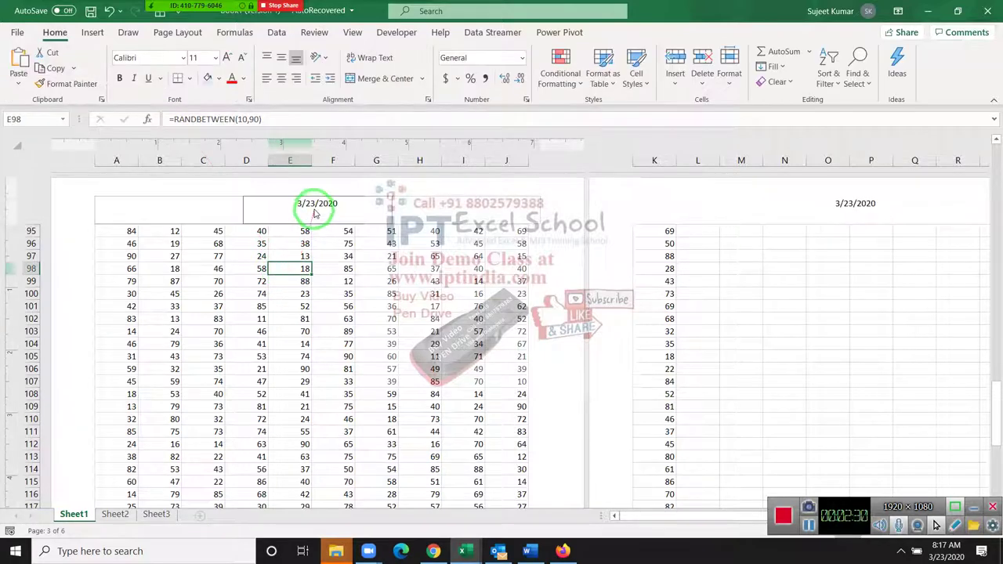
Step: Delete the &[Date] code from the centre header and switch back to Normal view
left_click(313, 207)
key("Home")
left_click_drag(339, 204, 264, 201)
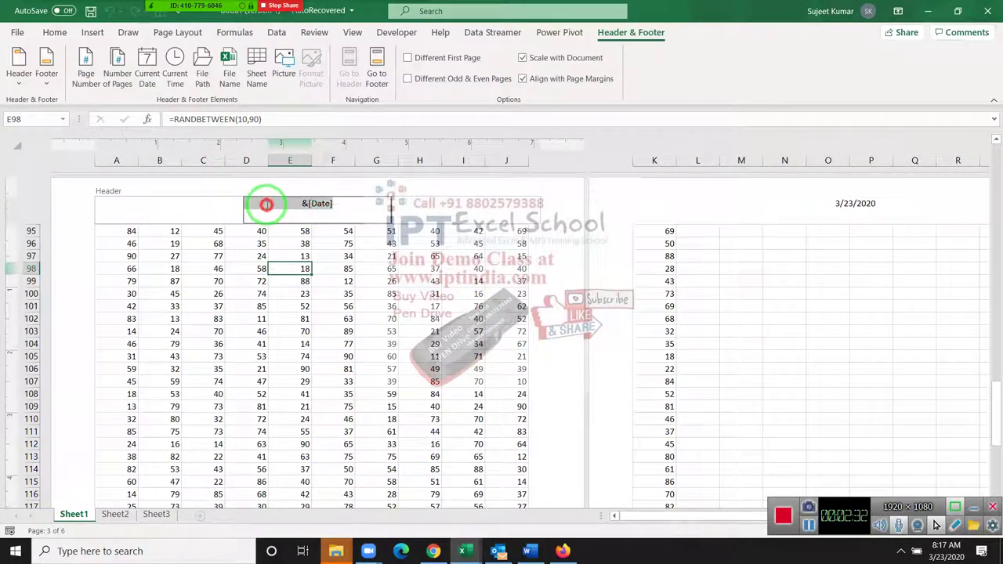
key("Delete")
left_click(248, 360)
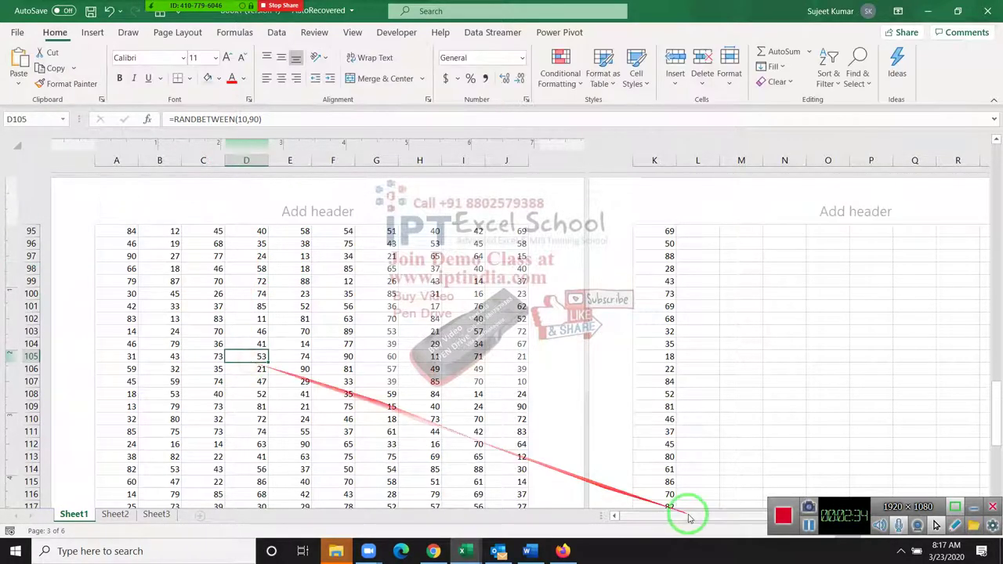
scroll(235, 439, "down", 3)
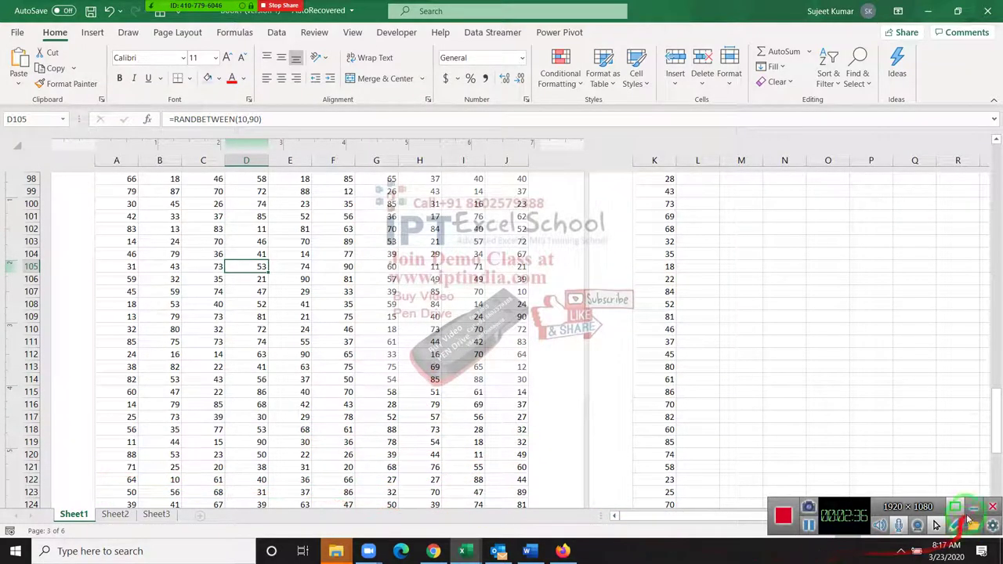
left_click(821, 531)
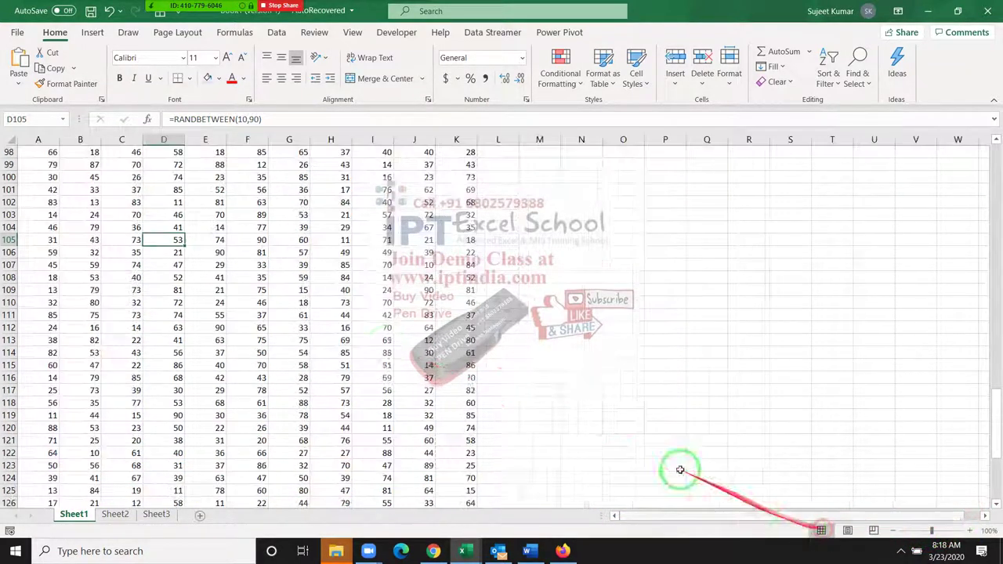
key("alt+F11")
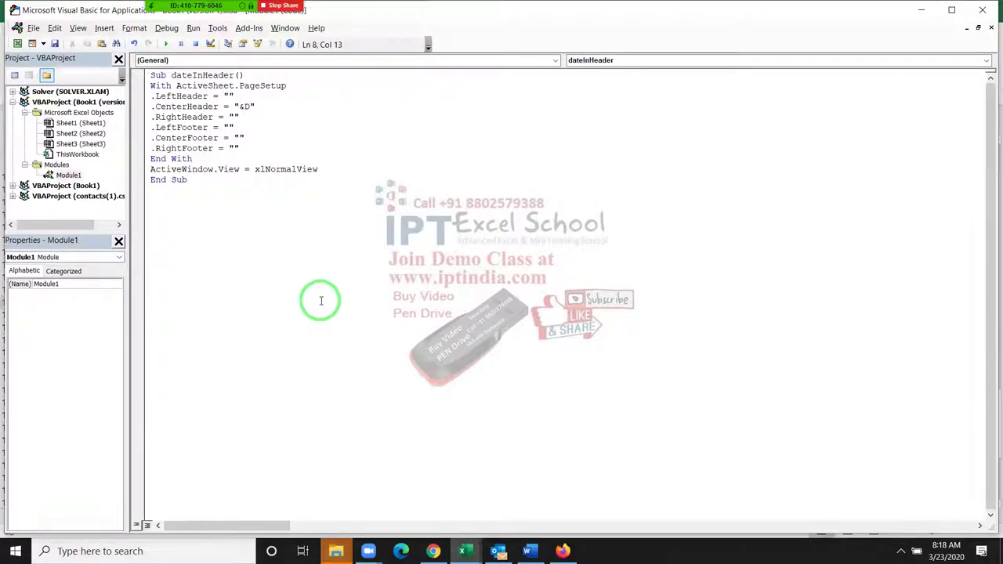
Step: Run the dateInHeader macro from Developer > Macros and scroll back to the sheet's top
key("alt+F11")
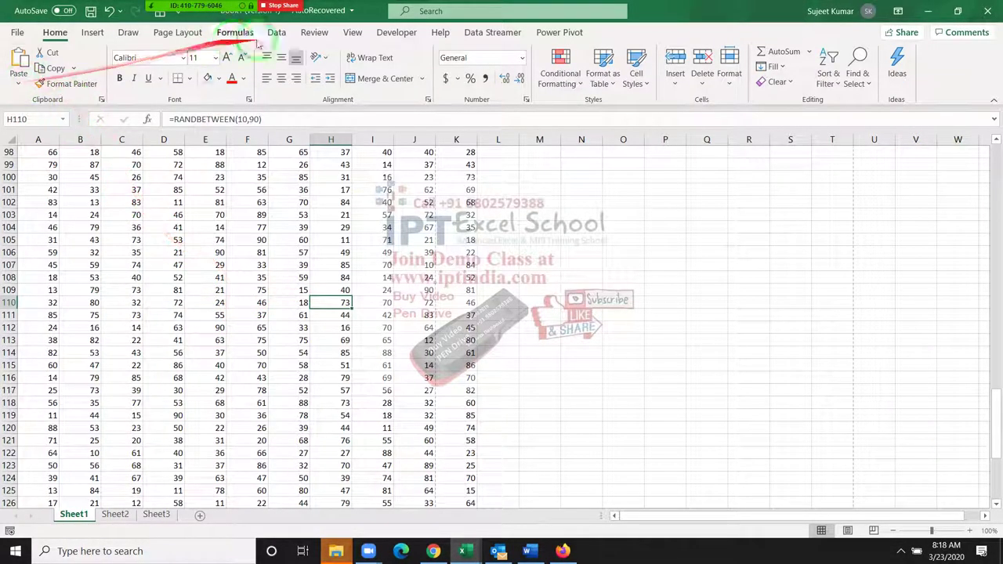
left_click(396, 32)
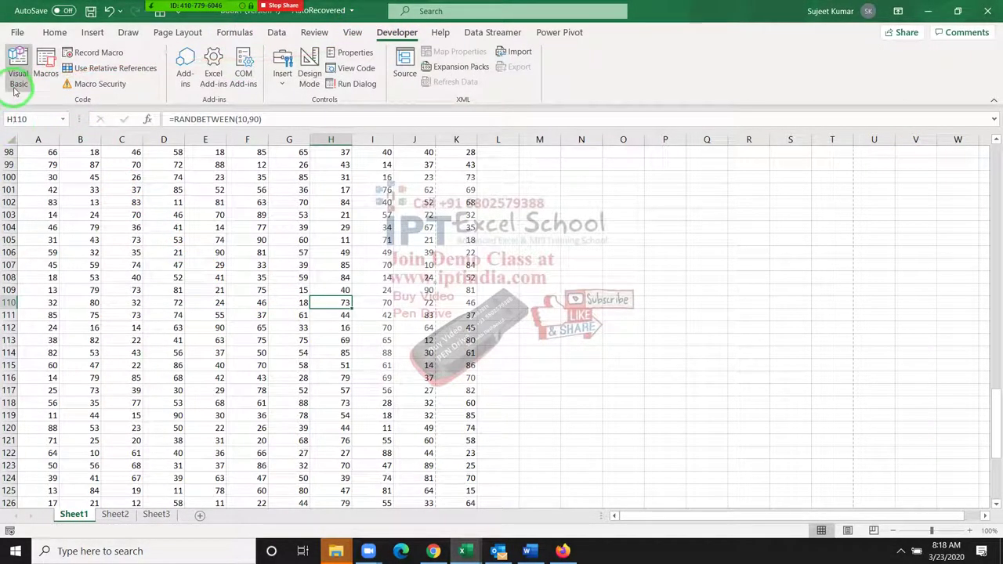
left_click(40, 79)
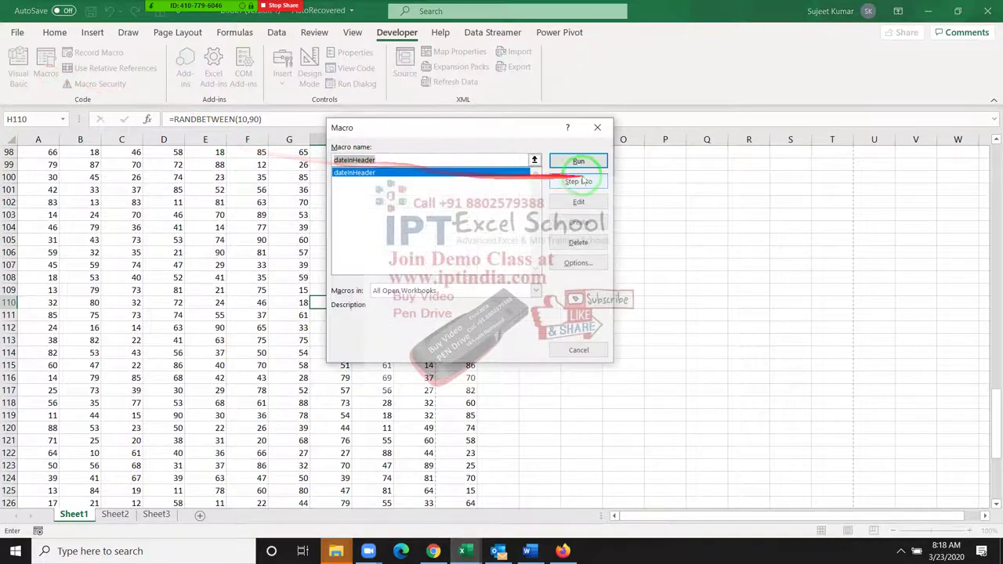
left_click(578, 162)
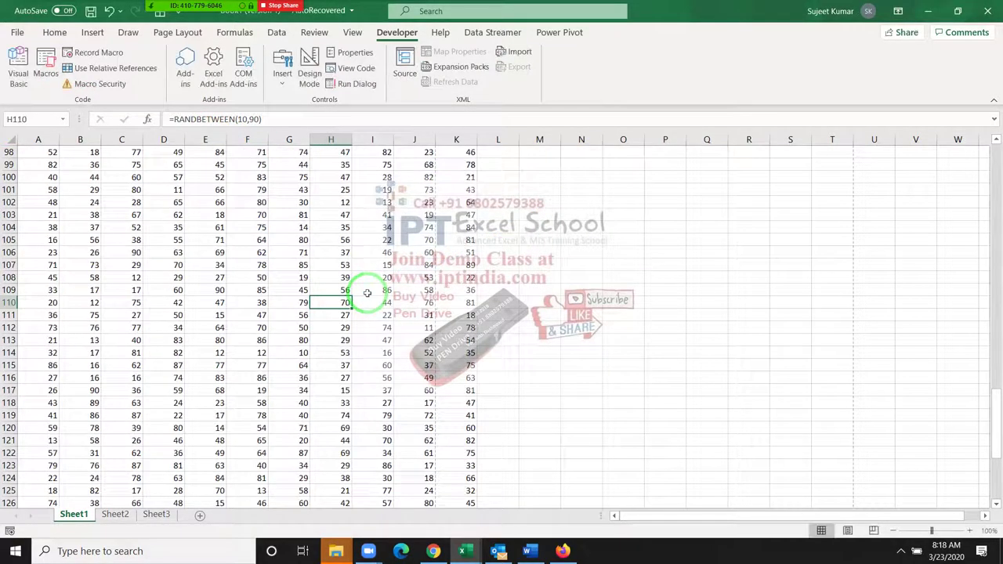
scroll(367, 293, "up", 4)
scroll(548, 353, "up", 12)
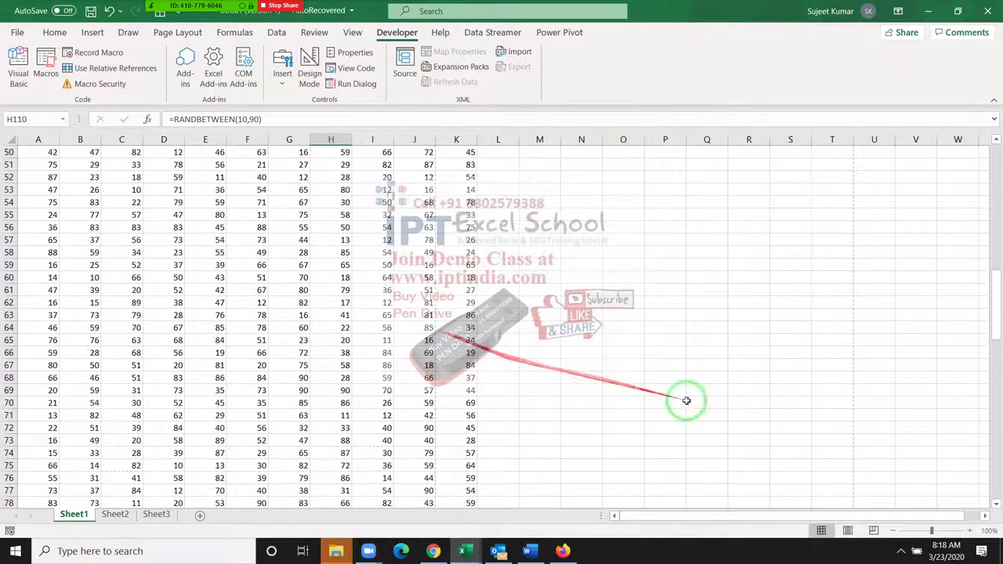
left_click_drag(993, 302, 990, 162)
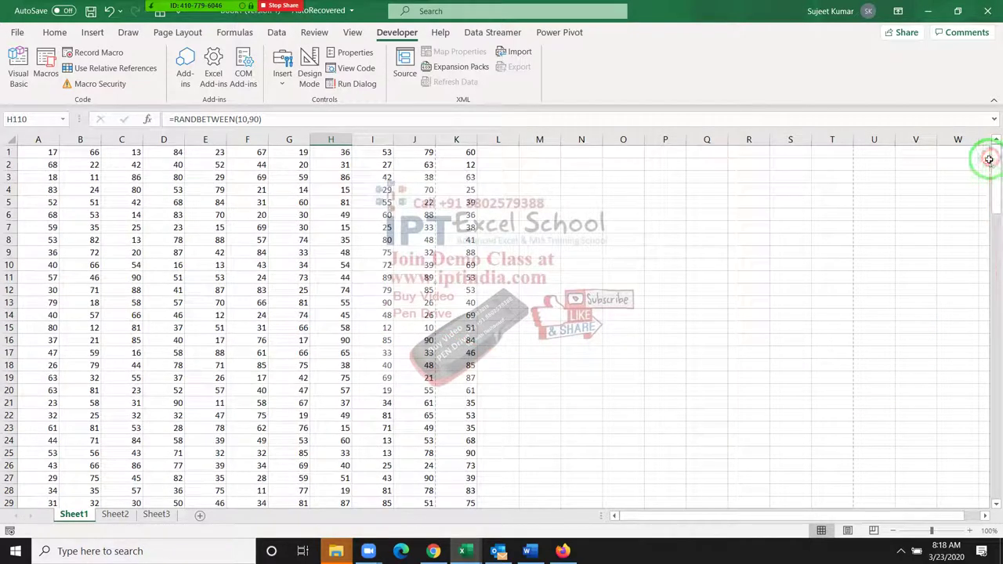
left_click(93, 32)
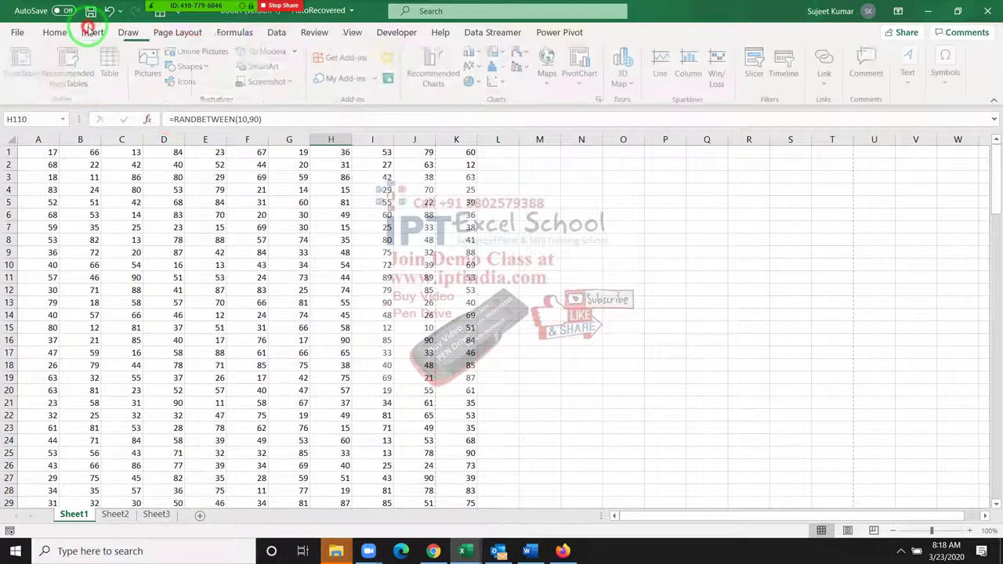
left_click(907, 69)
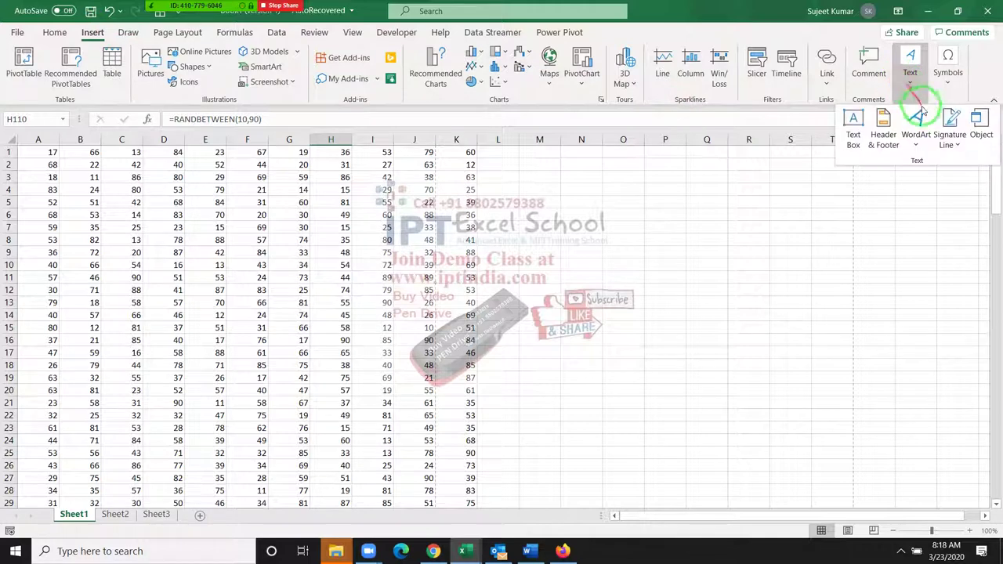
left_click(881, 138)
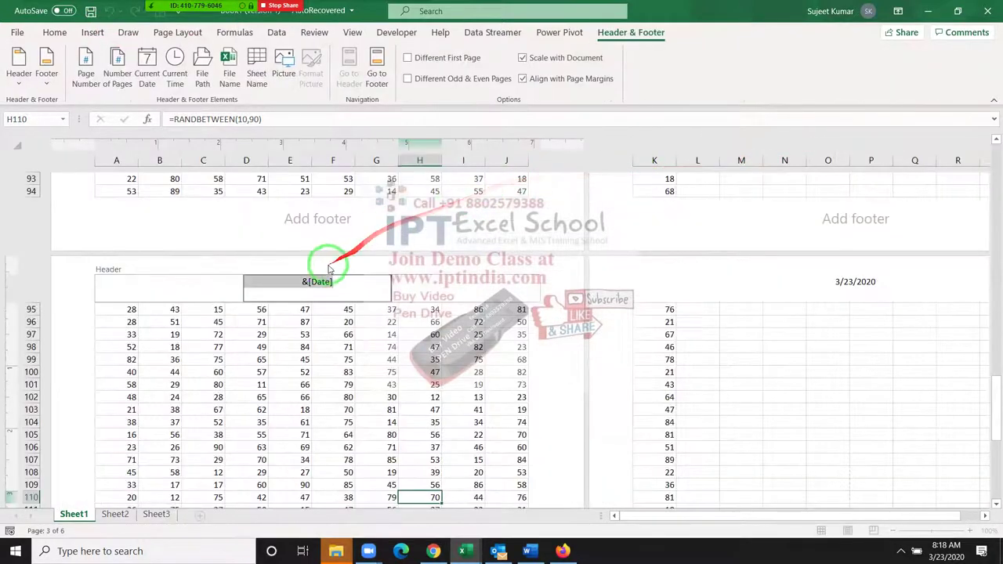
left_click_drag(995, 415, 996, 144)
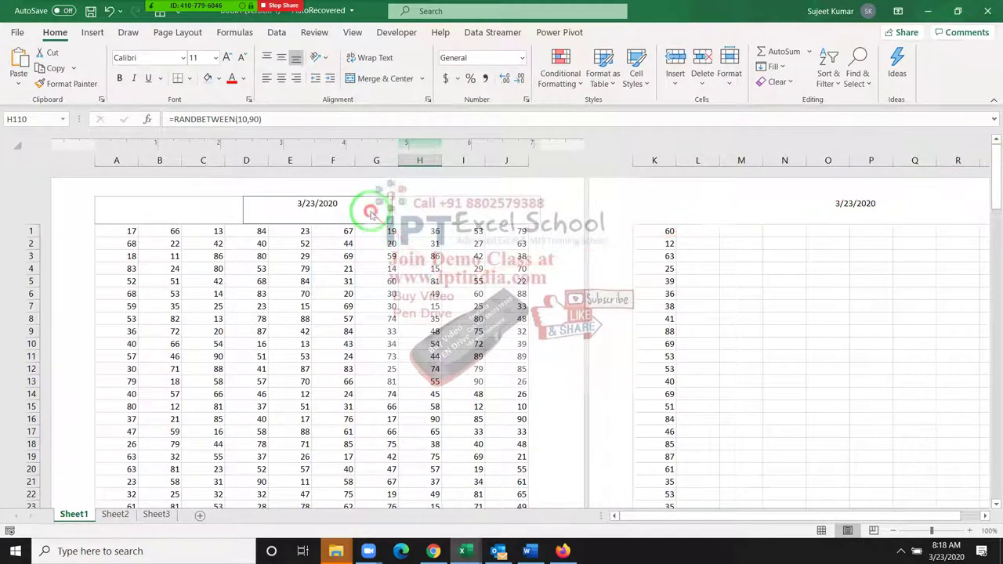
left_click(372, 211)
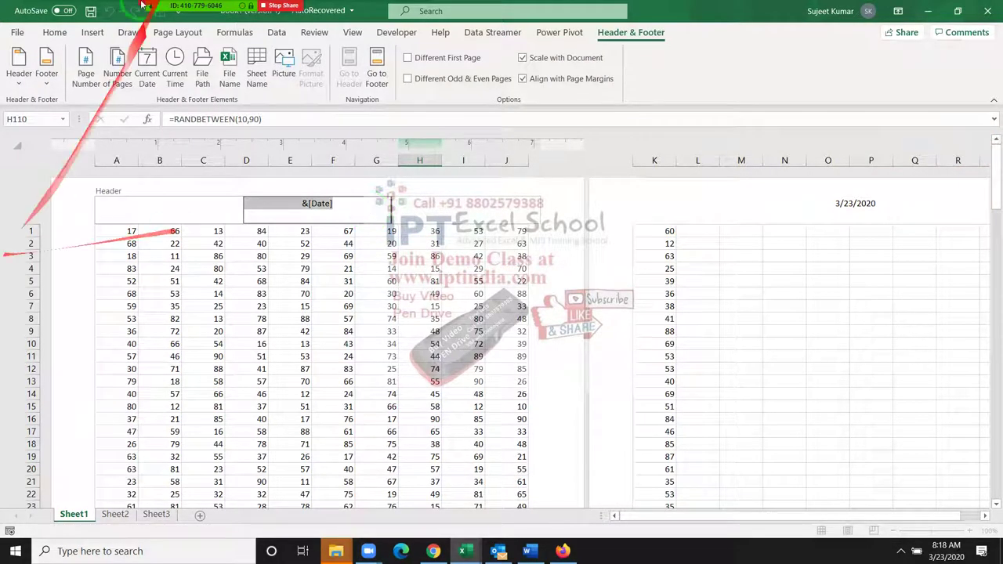
mouse_move(173, 15)
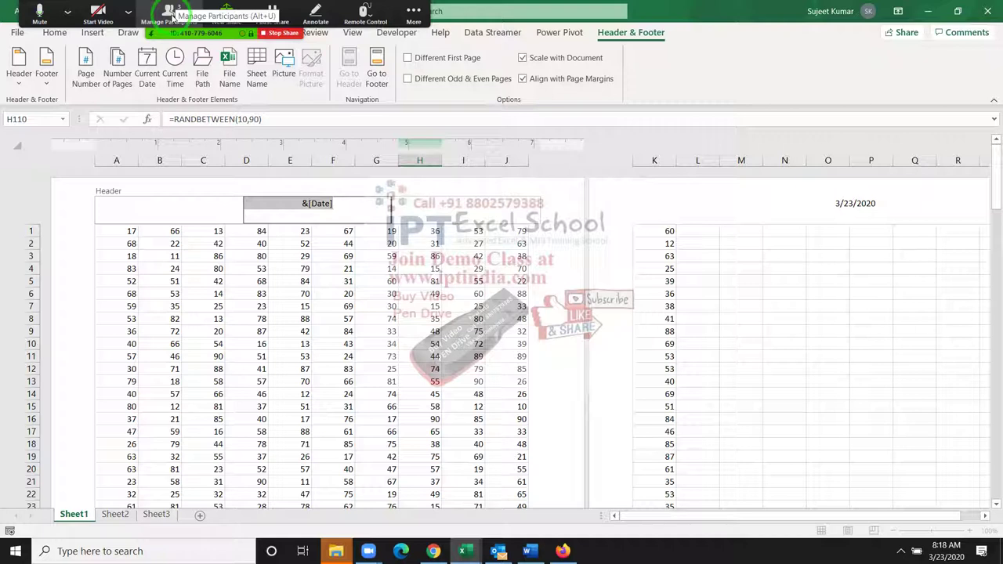
left_click(170, 16)
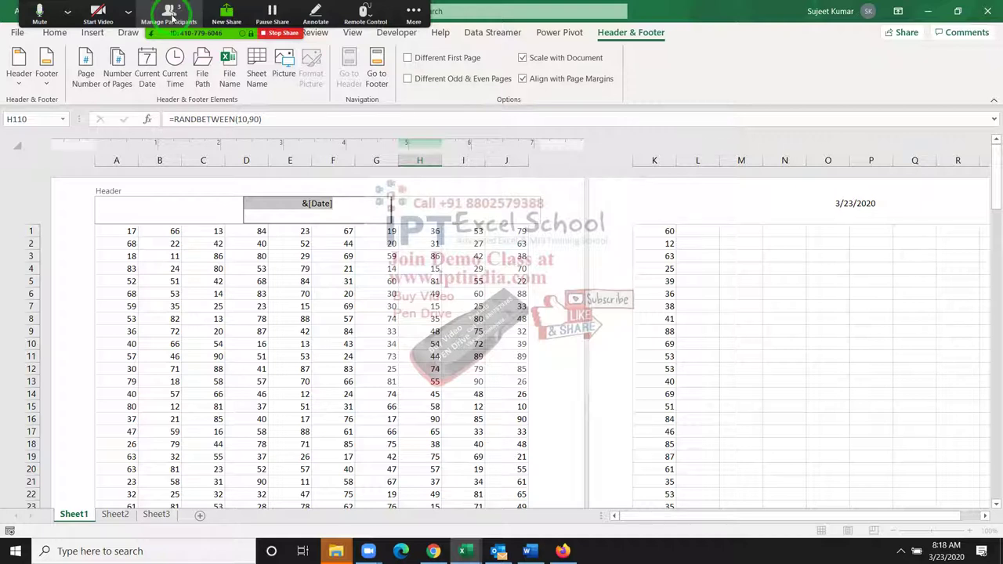
left_click(265, 258)
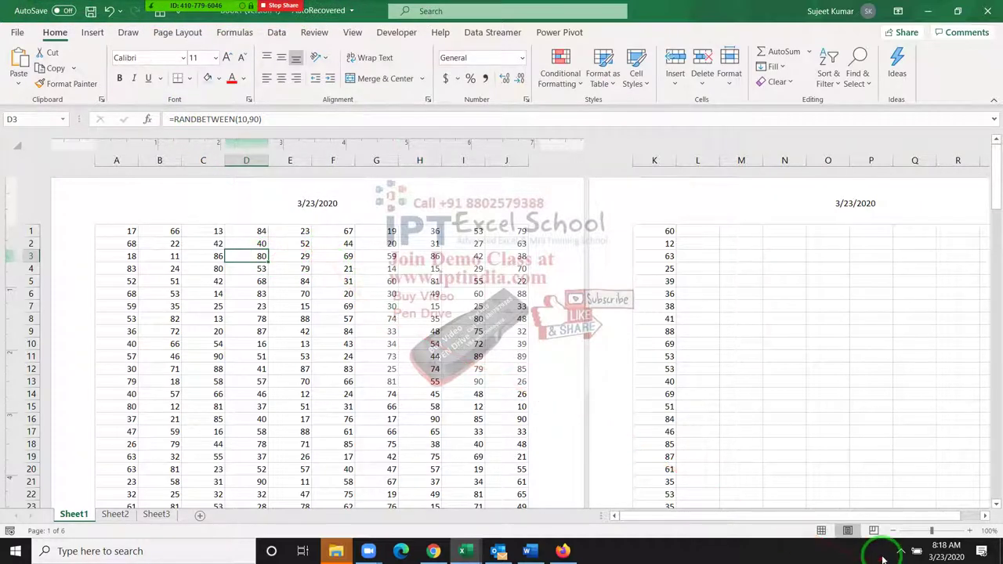
Step: Edit dateInHeader so the left header reads "Data" and the centre header shows &T
left_click(822, 532)
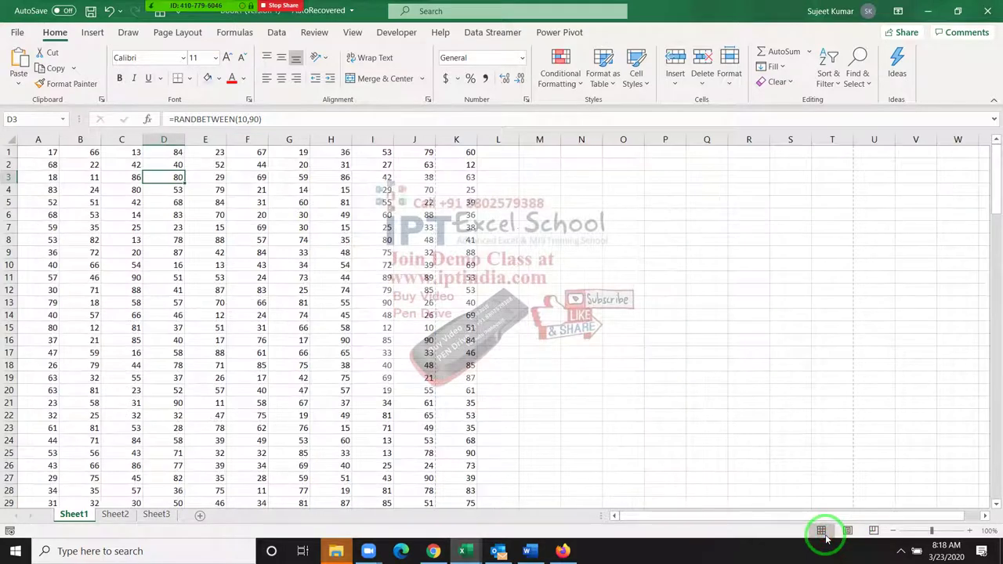
left_click(237, 215)
key("alt+Tab")
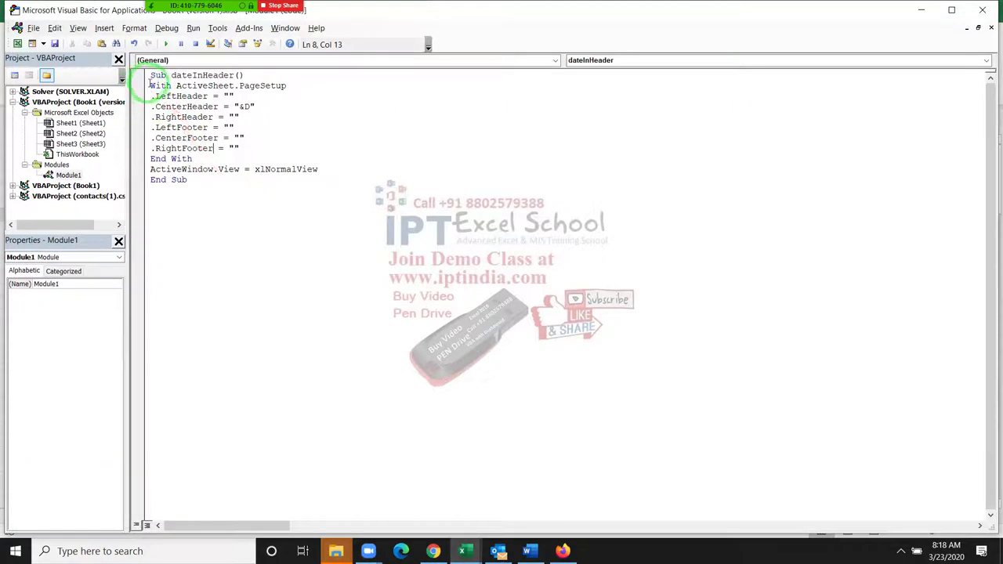
left_click_drag(150, 84, 233, 88)
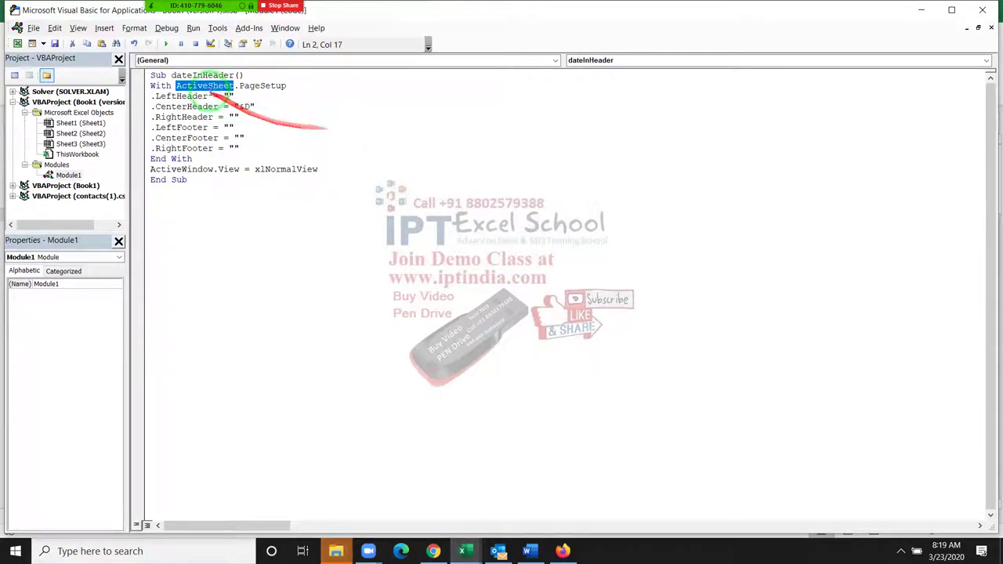
double_click(248, 86)
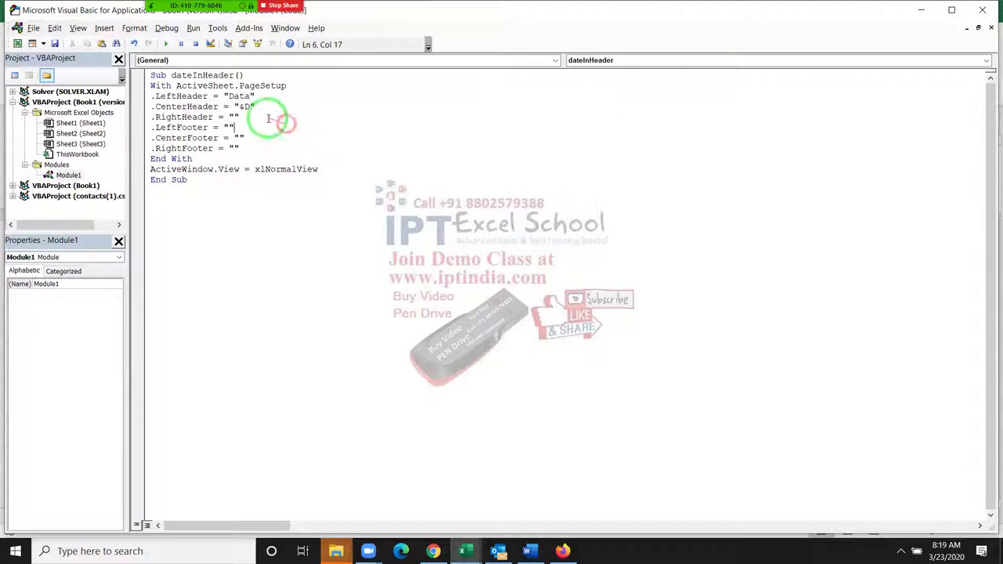
left_click(249, 107)
type("T")
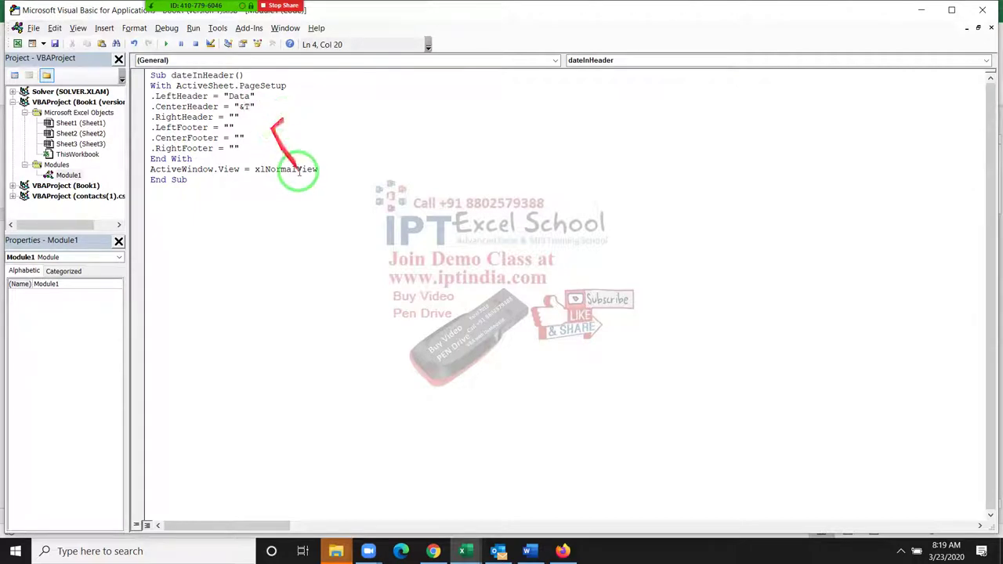
left_click(296, 153)
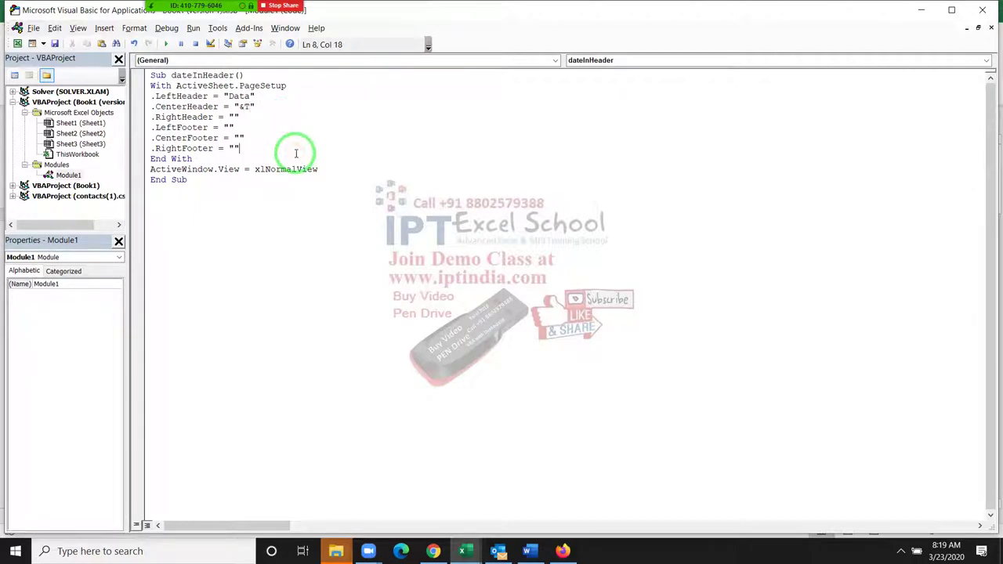
key("alt+F11")
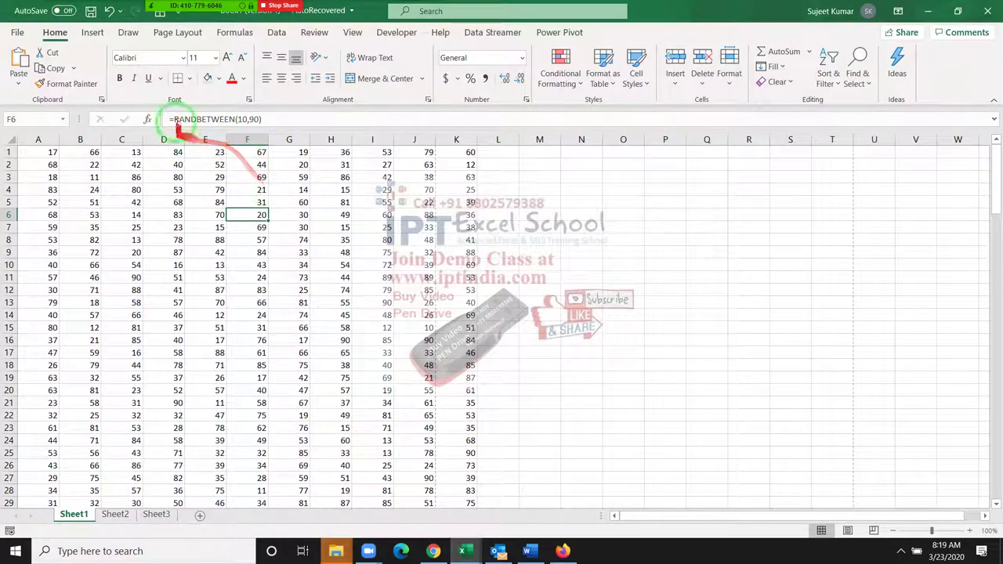
Step: Run the dateInHeader macro from the Developer Macros list
left_click(396, 32)
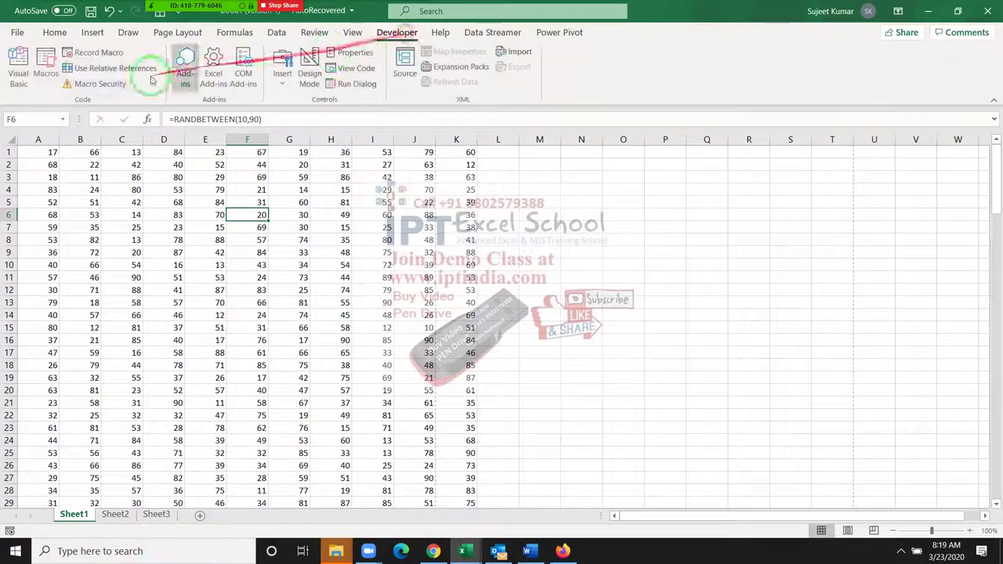
left_click(45, 78)
left_click(578, 162)
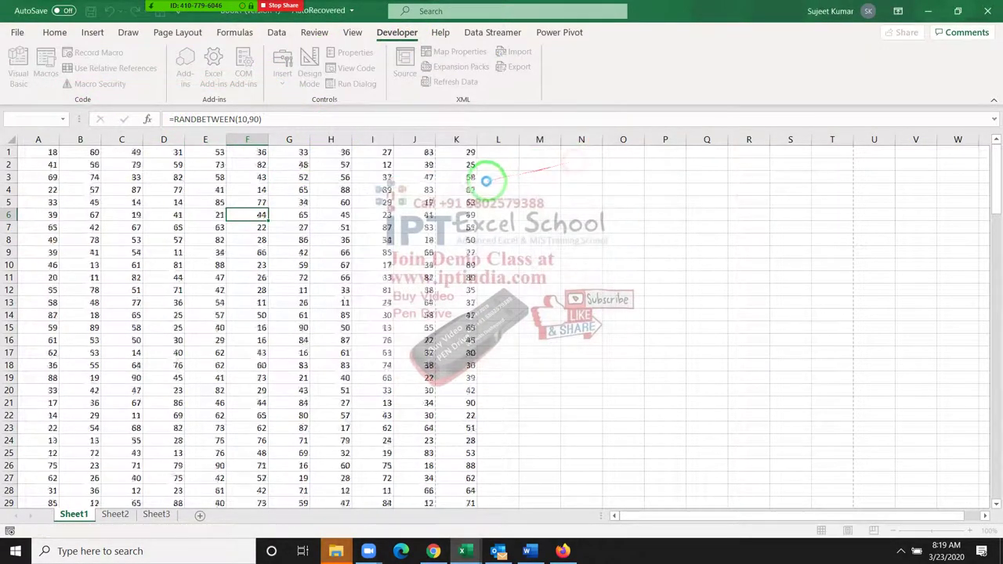
left_click(290, 215)
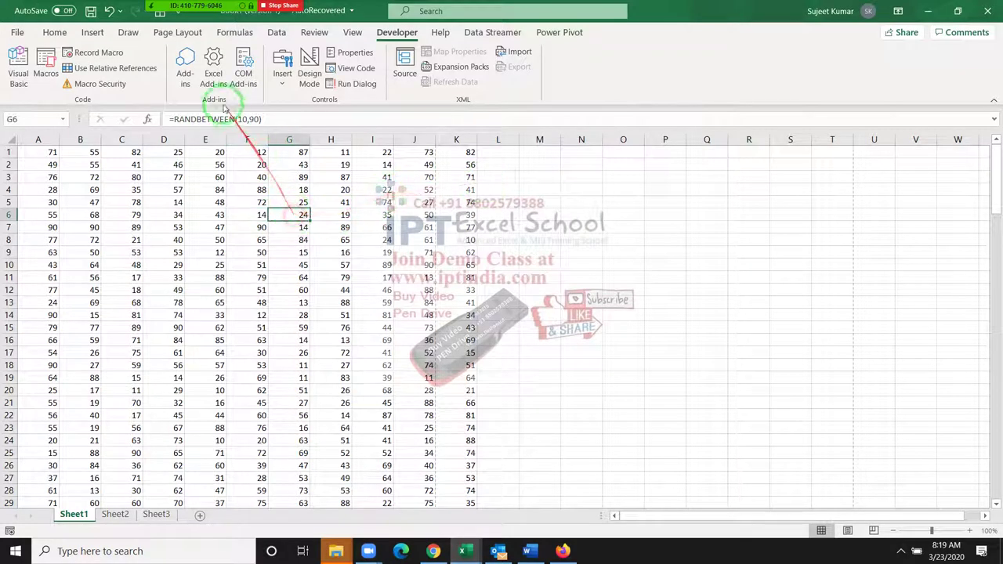
Step: Check that the header shows Data left and 8:19 AM centred, then return to Normal view
left_click(93, 32)
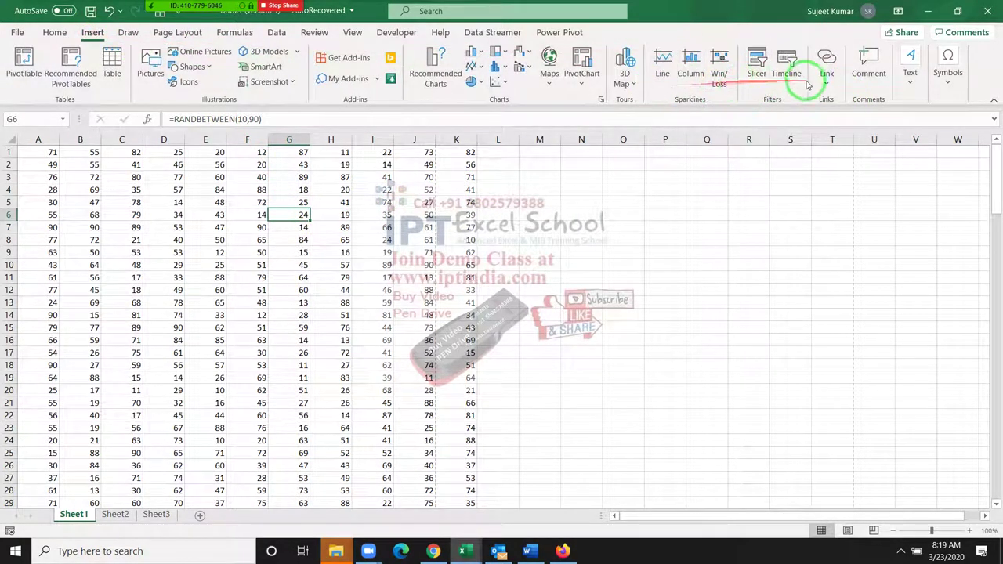
left_click(909, 75)
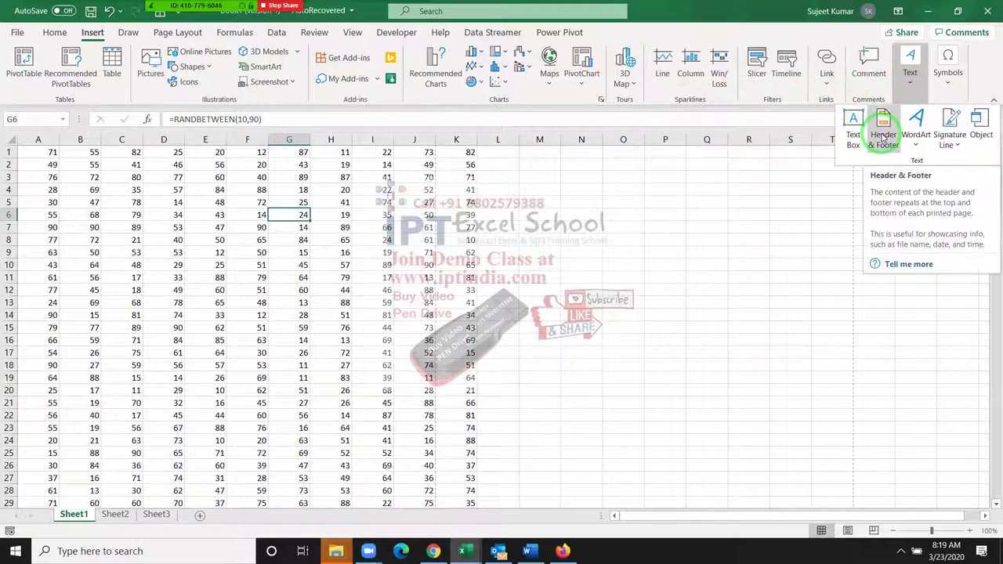
left_click(883, 137)
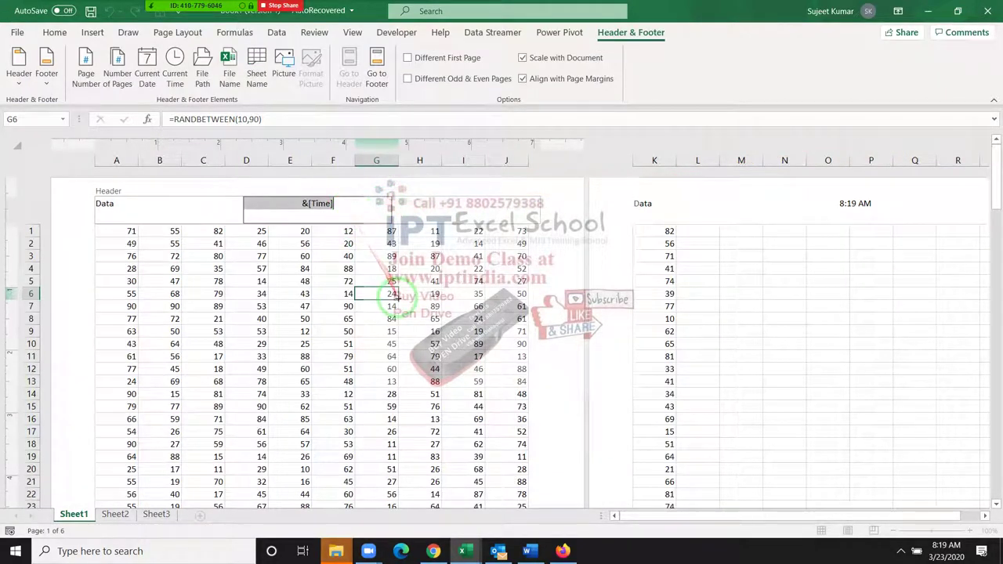
left_click(387, 295)
left_click_drag(425, 335, 653, 394)
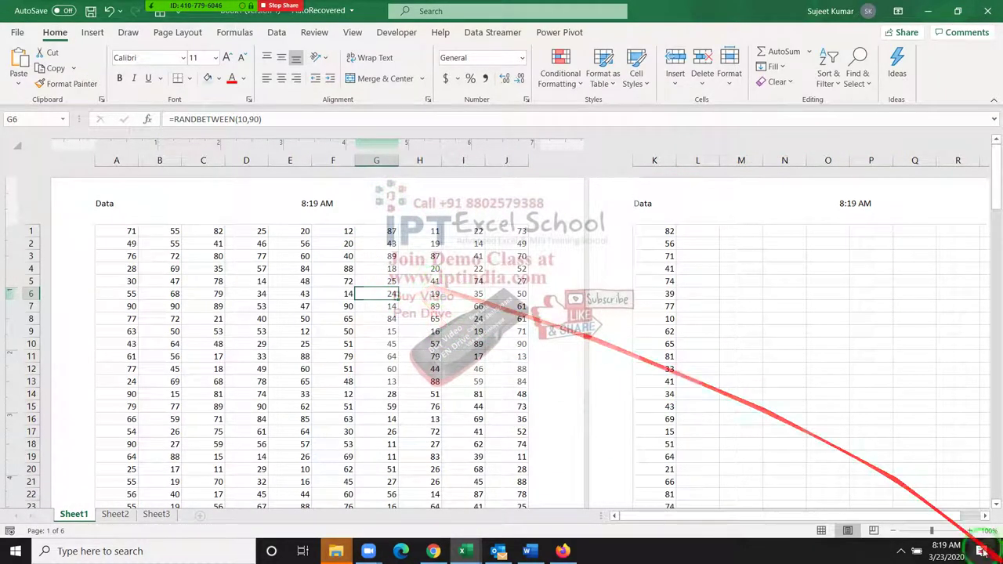
left_click(832, 530)
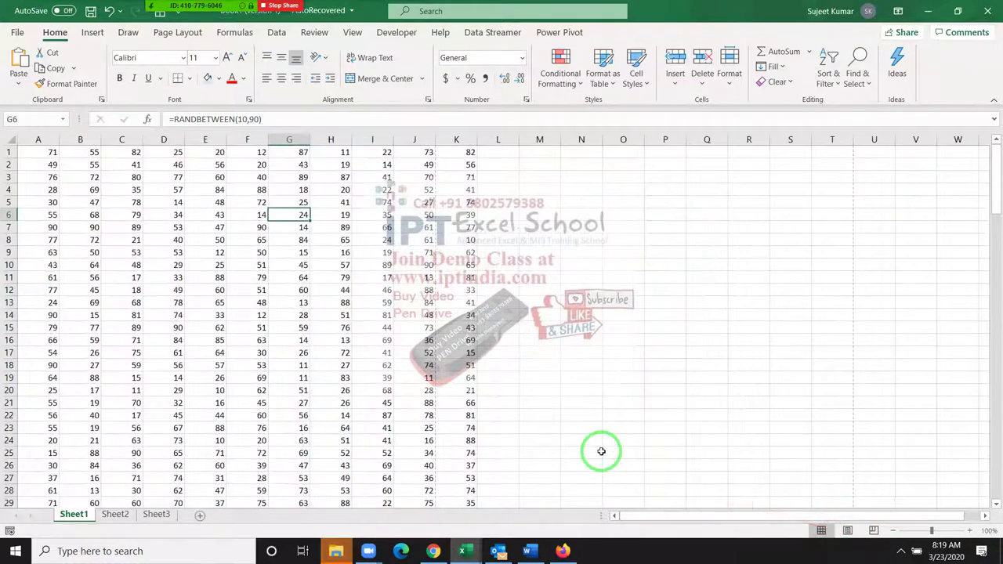
Step: Preview the printed page header, then switch back to the macro code
key("ctrl+p")
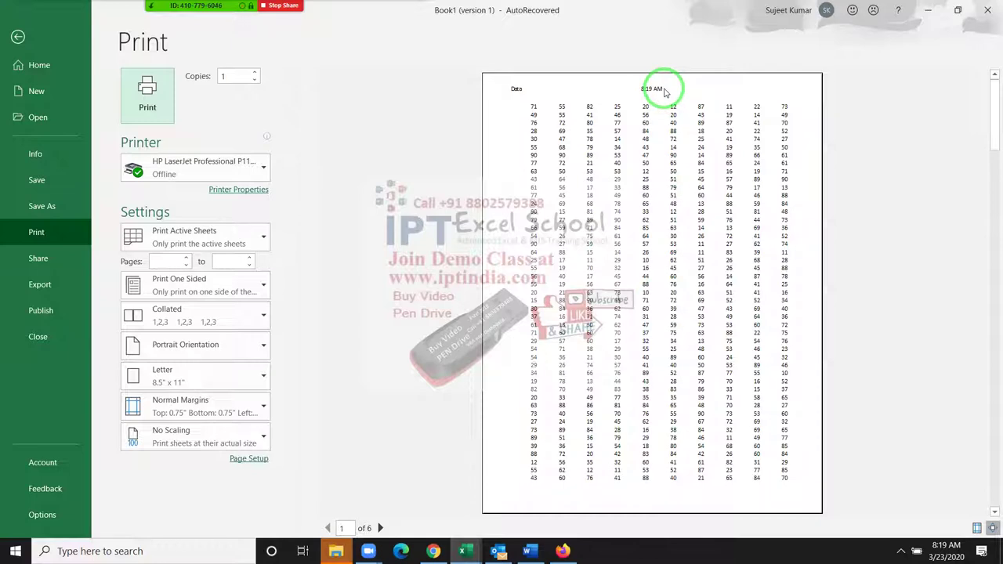
key("Escape")
left_click(345, 213)
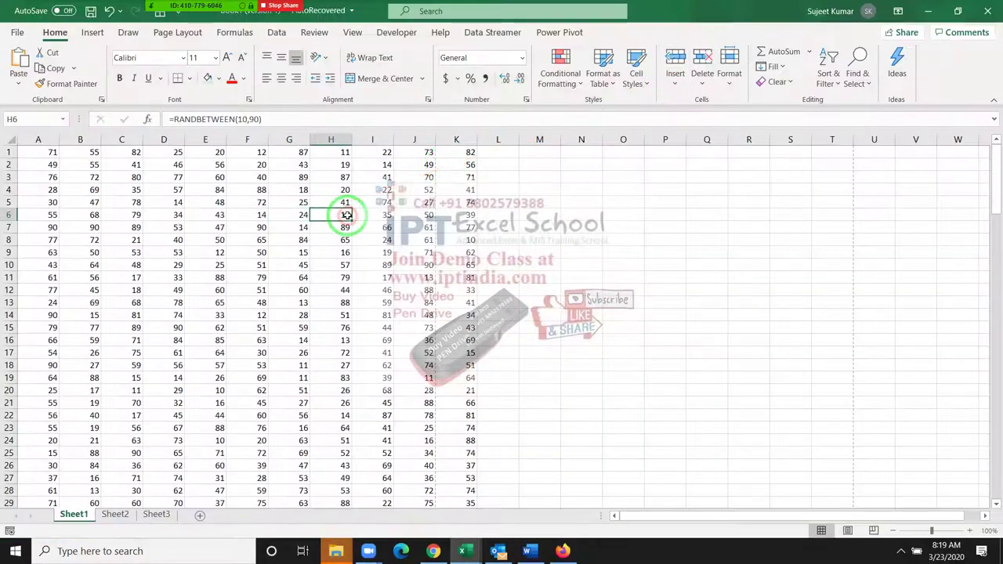
key("alt+F11")
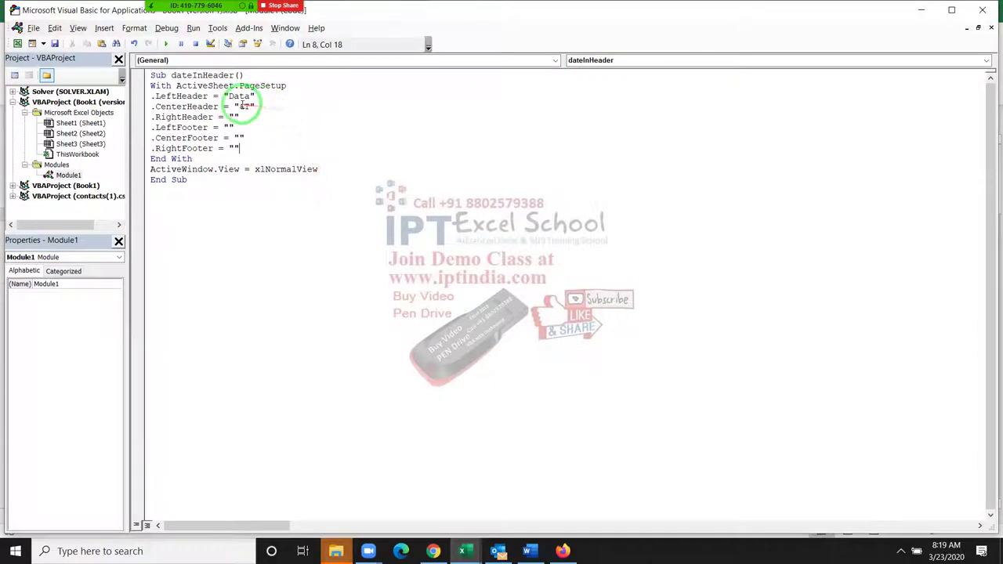
Step: Allow two meeting participants to record the meeting
left_click(168, 7)
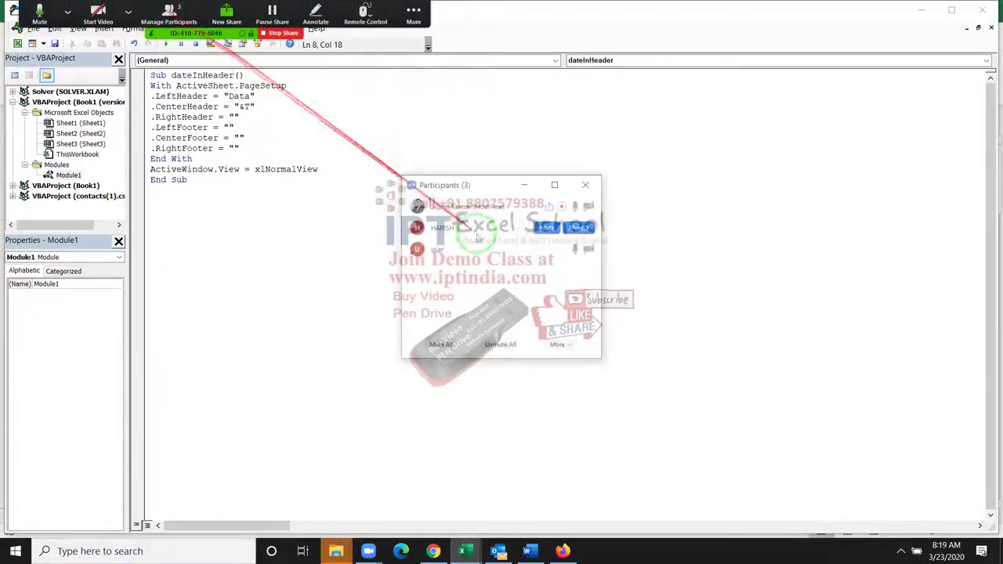
left_click(580, 227)
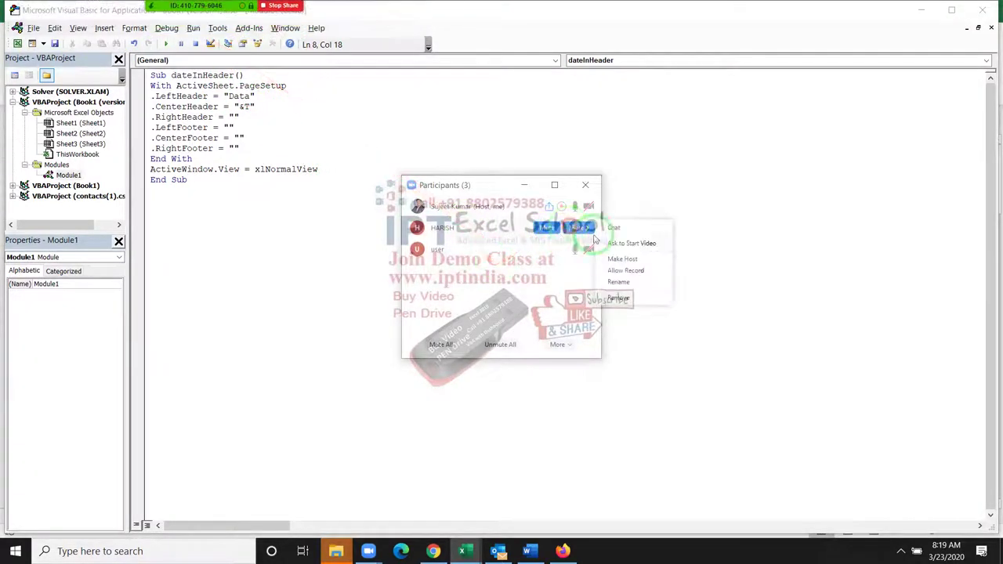
left_click(616, 269)
left_click(578, 249)
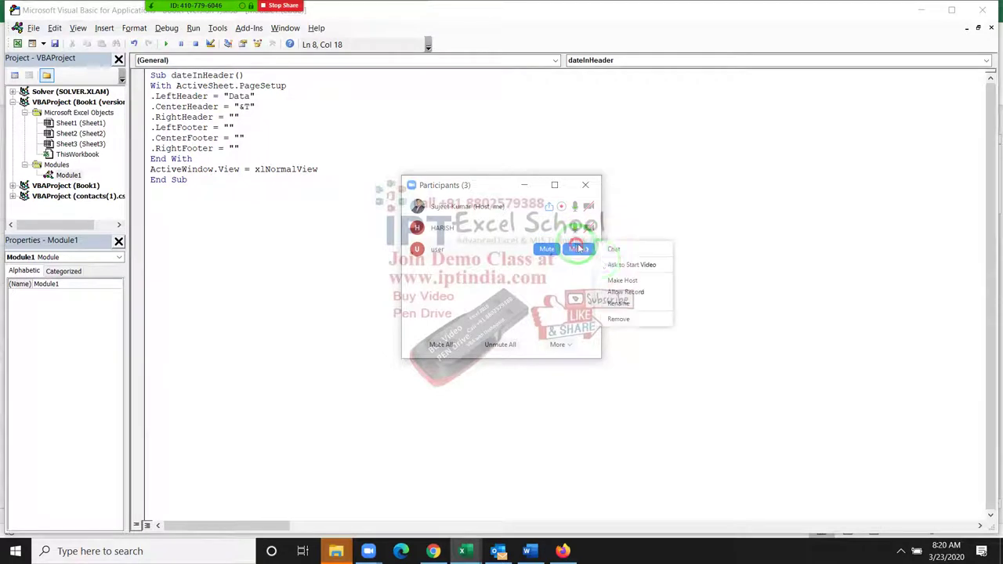
left_click(618, 290)
left_click(586, 185)
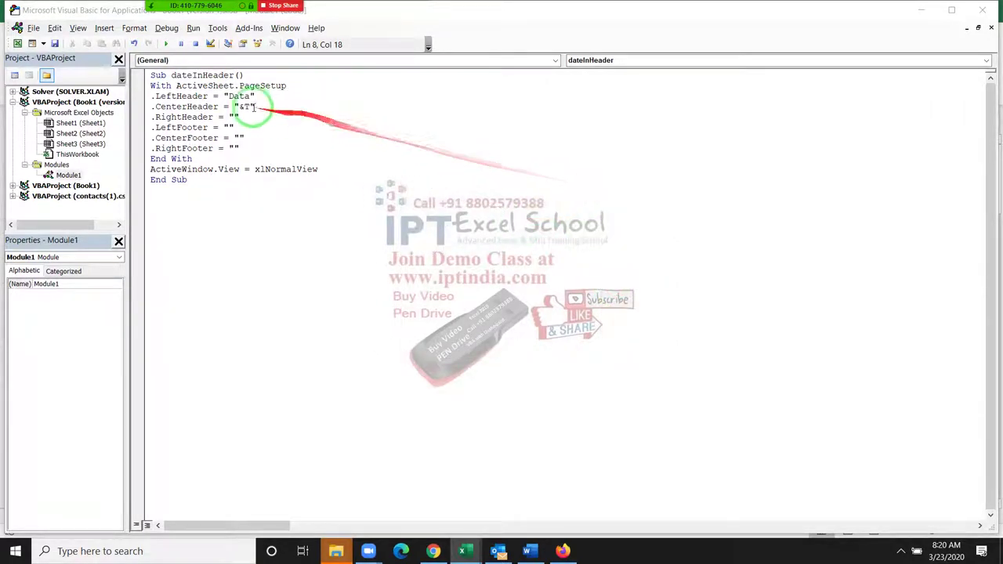
Step: Point out the LeftFooter, CenterFooter and RightFooter properties in the macro code
double_click(188, 128)
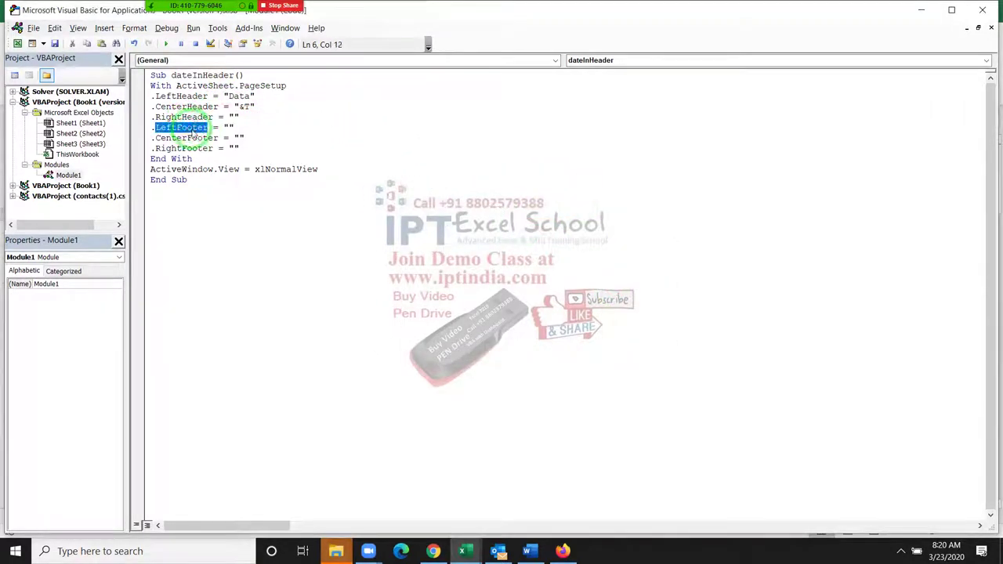
double_click(198, 138)
double_click(205, 148)
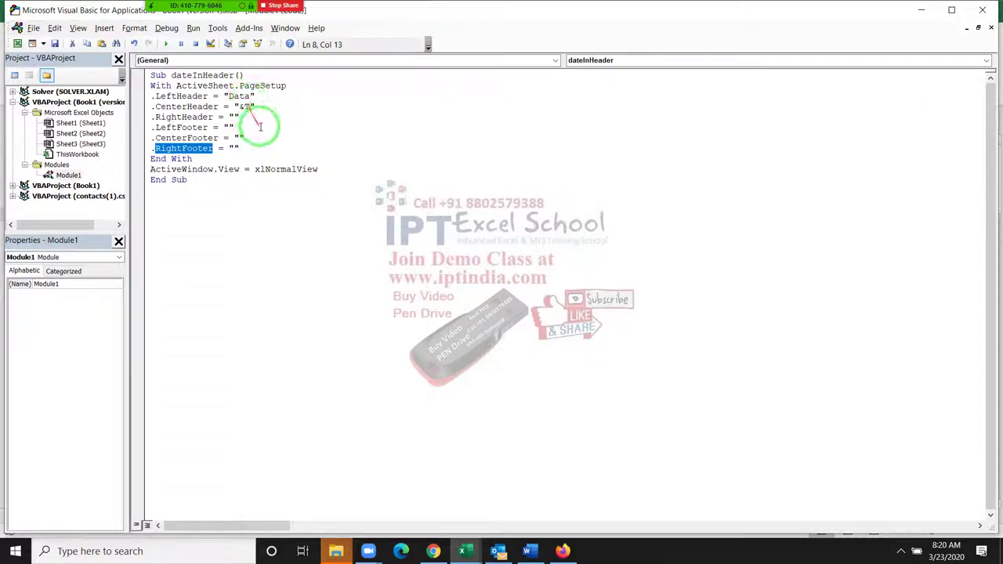
key("alt+Tab")
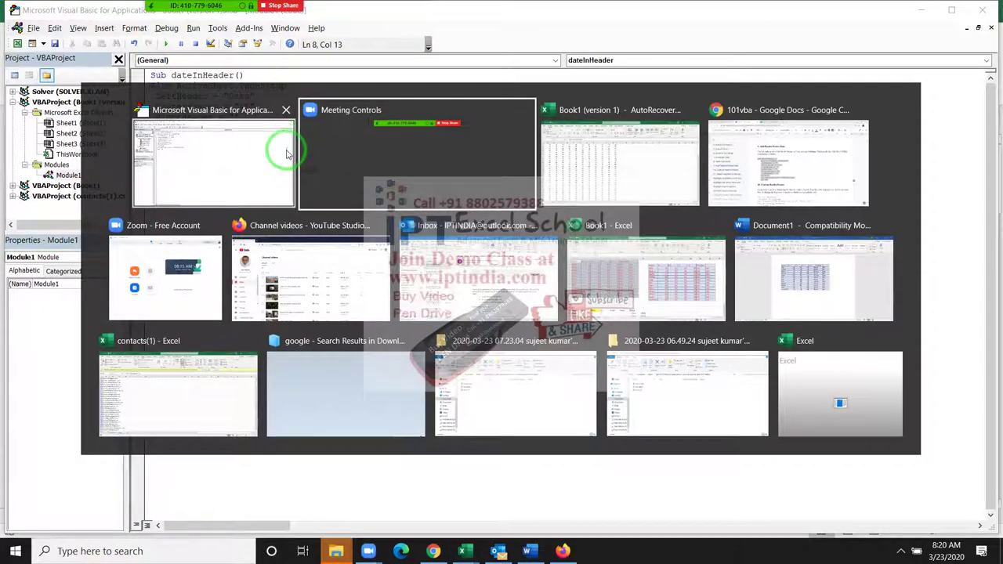
left_click(287, 155)
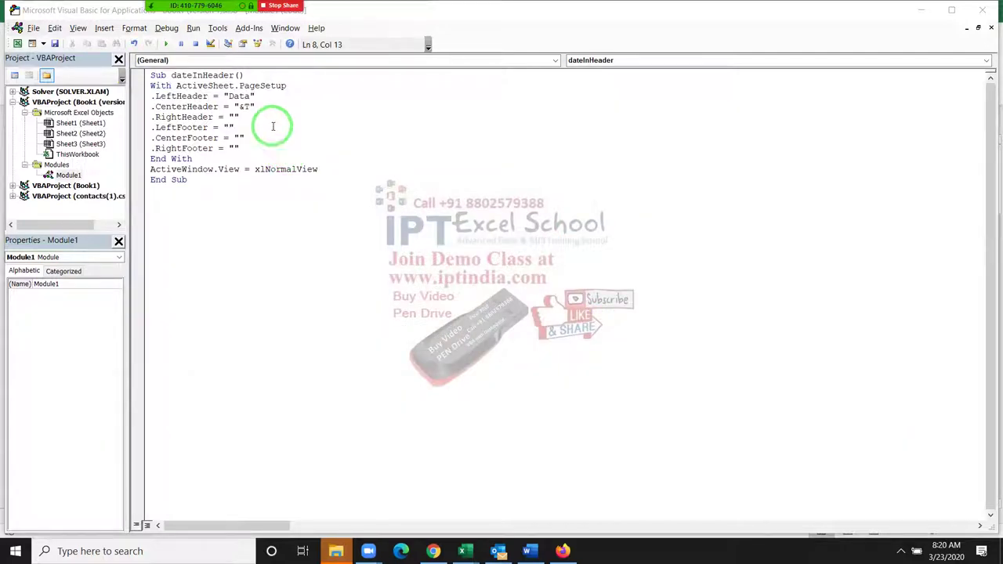
Step: Change the centre header code to "&F" and rerun dateInHeader
double_click(248, 106)
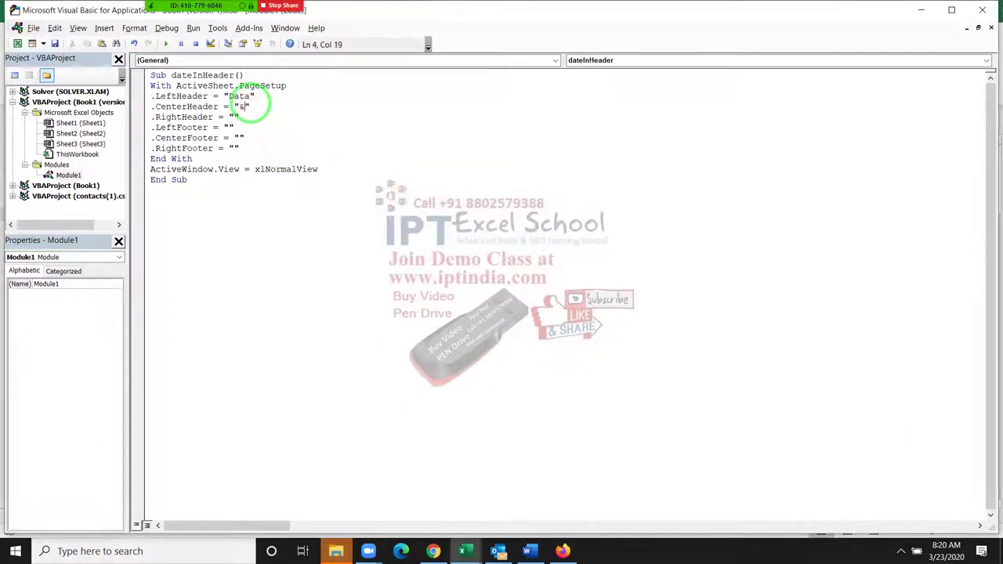
type("F")
left_click(258, 127)
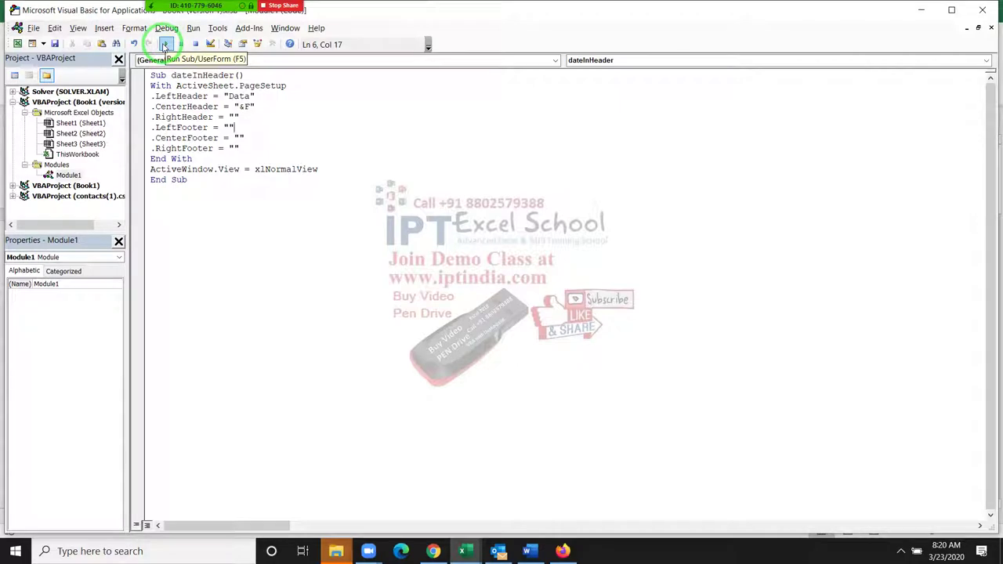
left_click(164, 46)
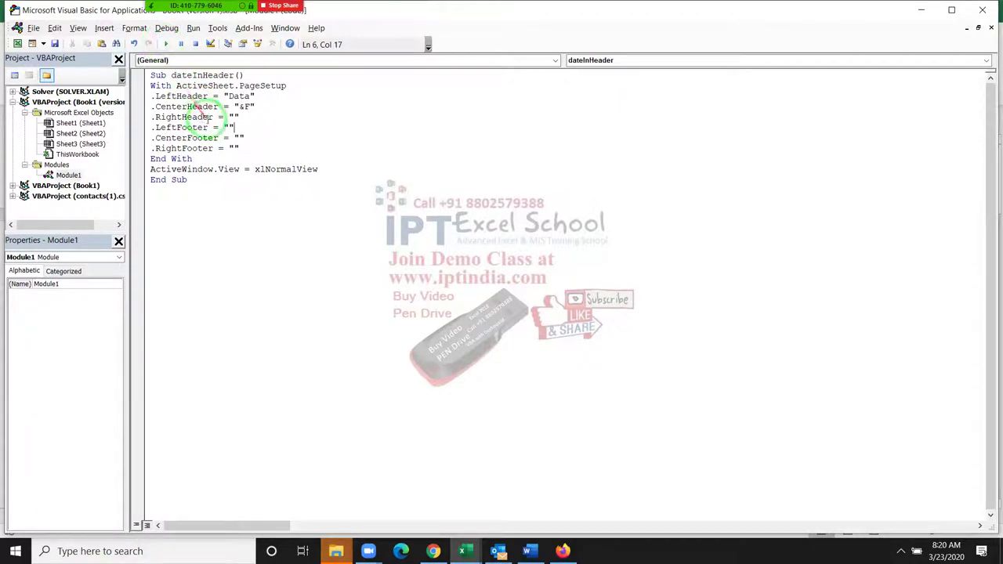
left_click(470, 548)
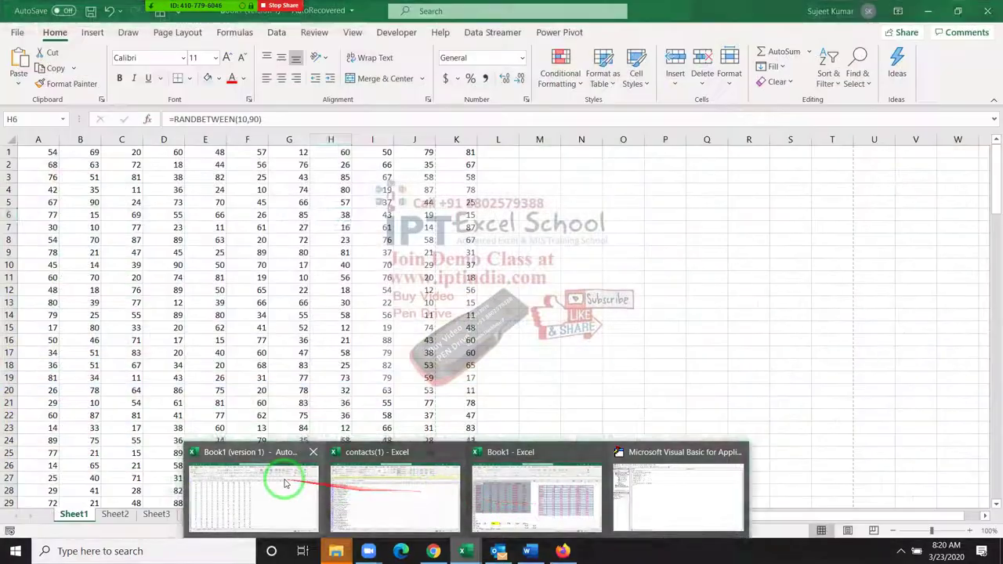
Step: Confirm in Book1 (version 1)'s print preview that the header shows Data and the file name
left_click(285, 484)
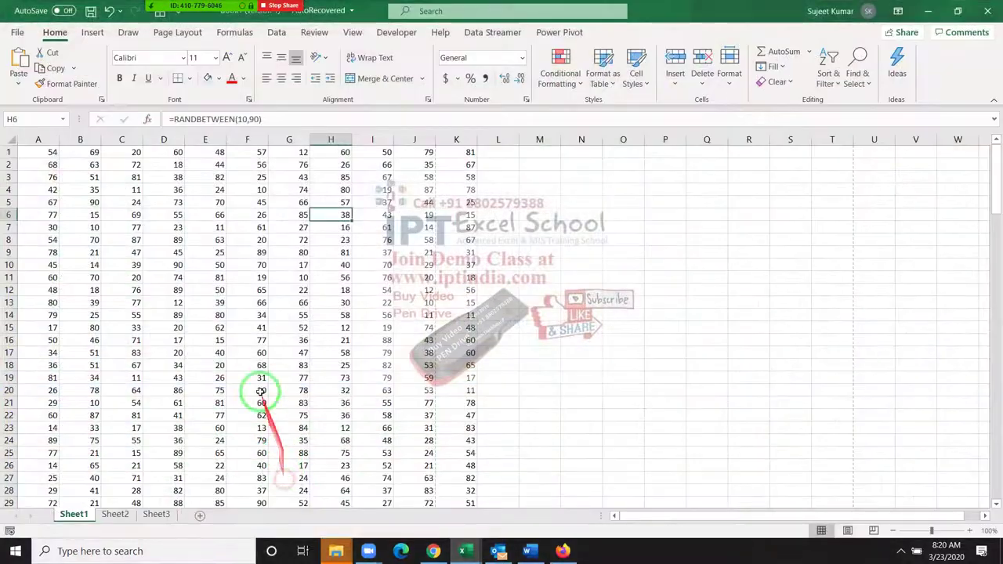
key("ctrl+p")
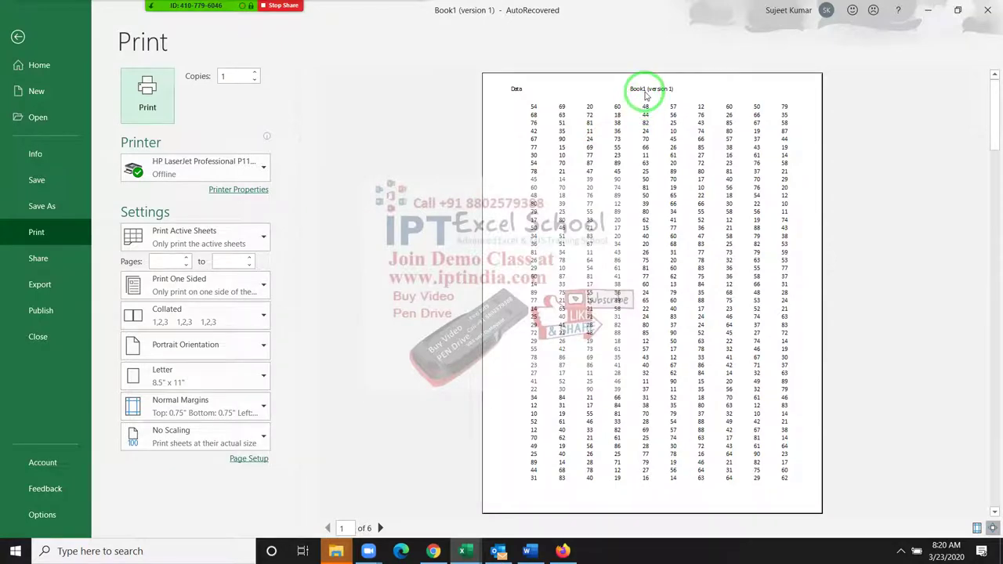
key("Escape")
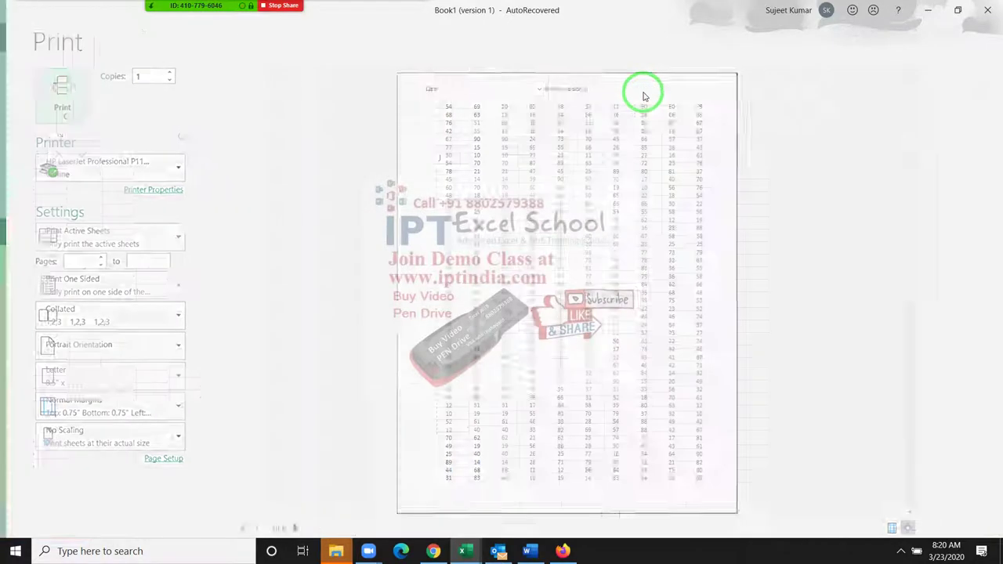
left_click_drag(437, 101, 368, 548)
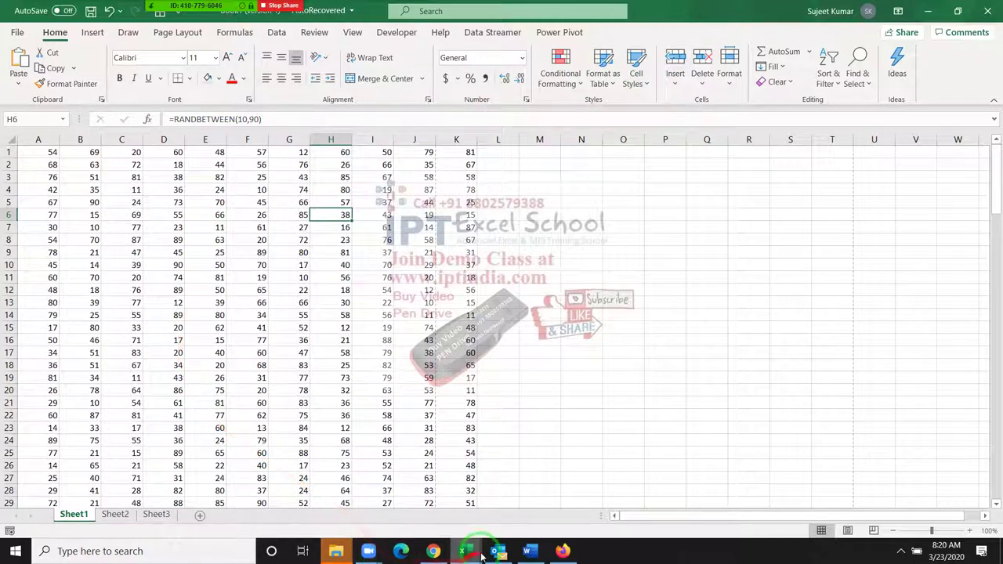
mouse_move(462, 550)
left_click(638, 503)
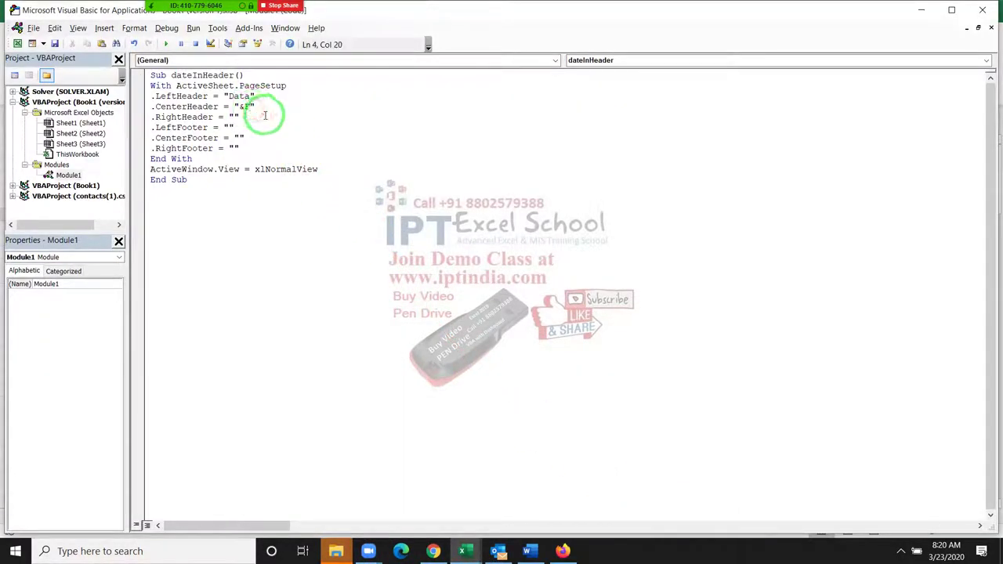
Step: Rerun the macro and preview Book1 (version 1)'s printed header
left_click(268, 135)
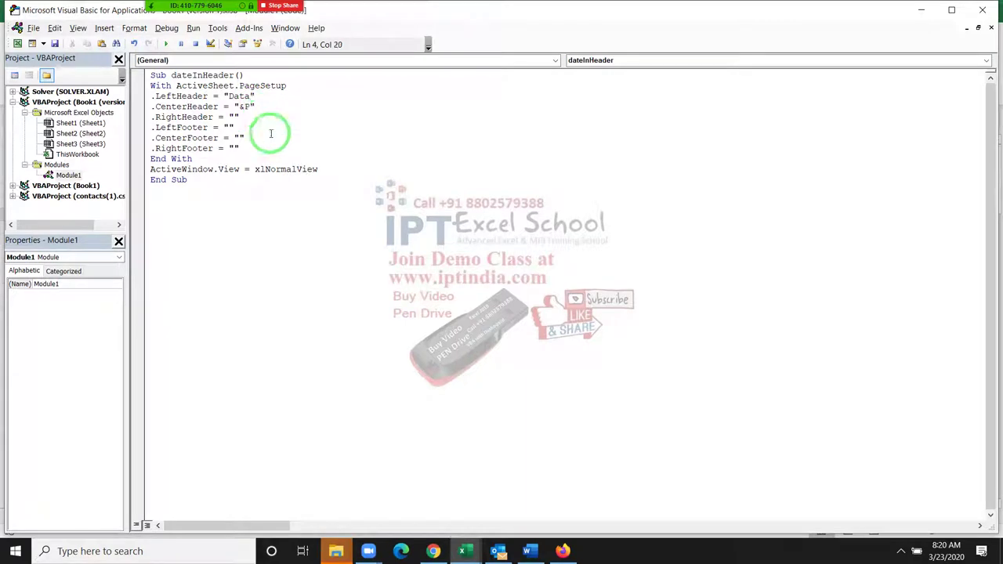
left_click(165, 44)
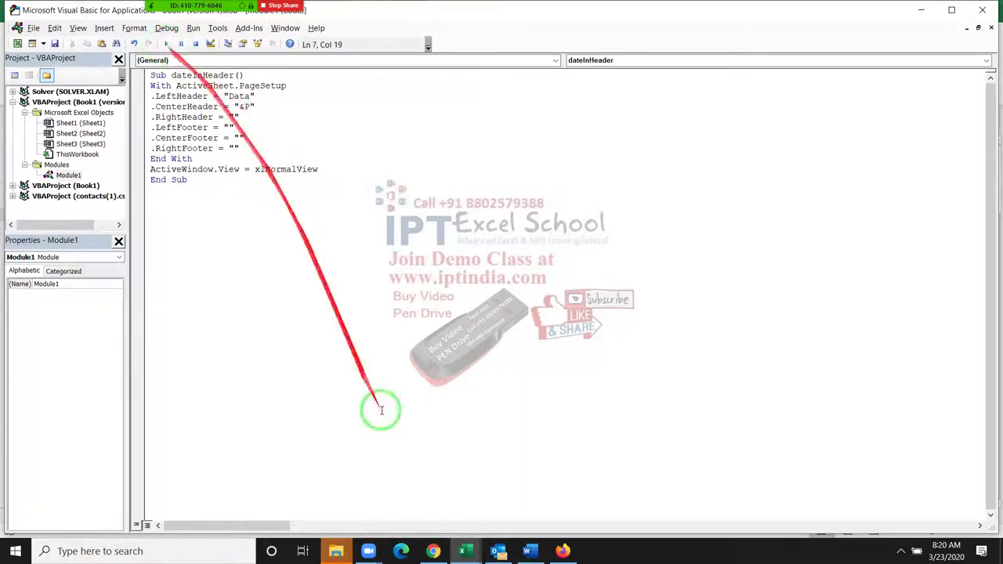
left_click(462, 551)
mouse_move(405, 515)
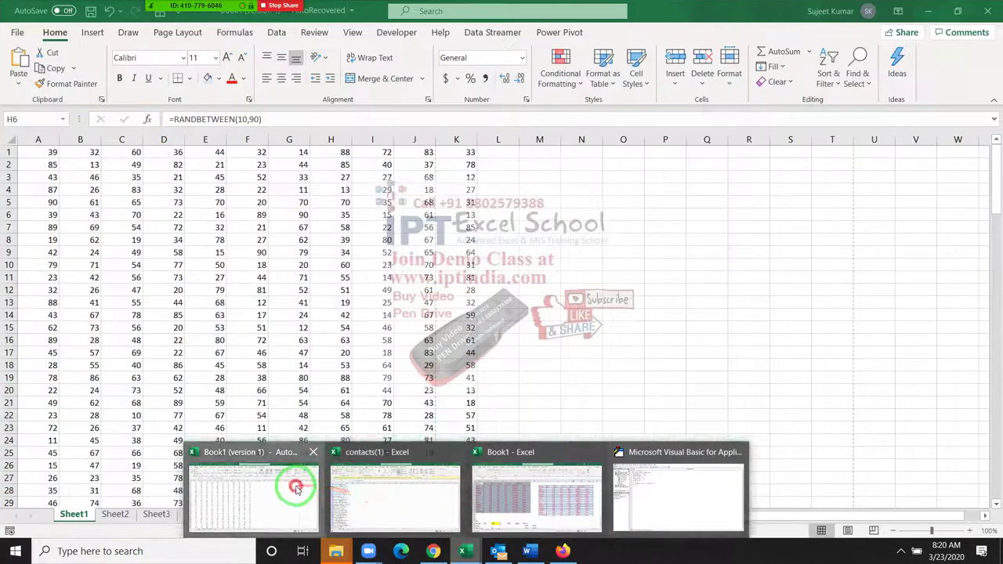
left_click(286, 481)
key("ctrl+p")
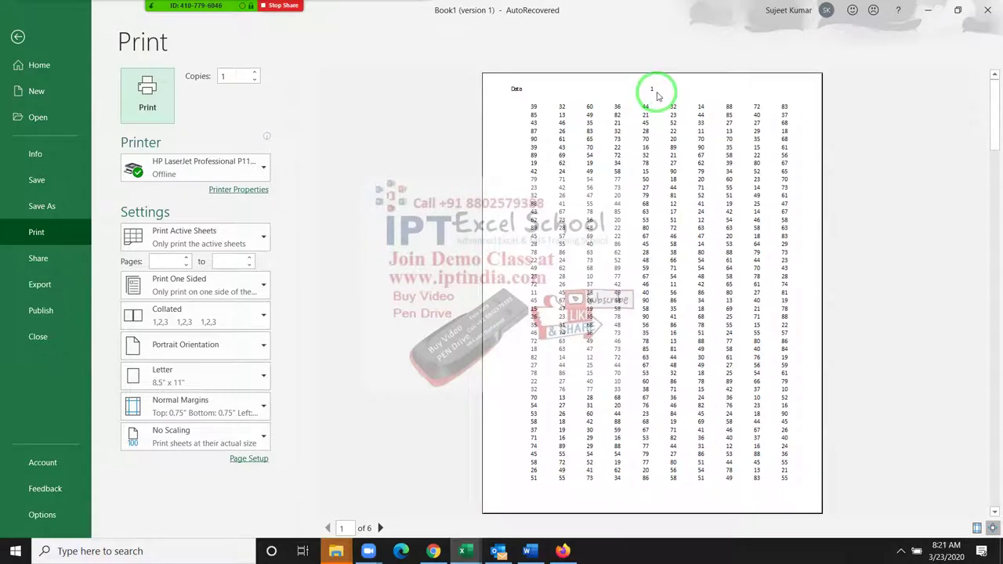
key("Escape")
key("alt+F11")
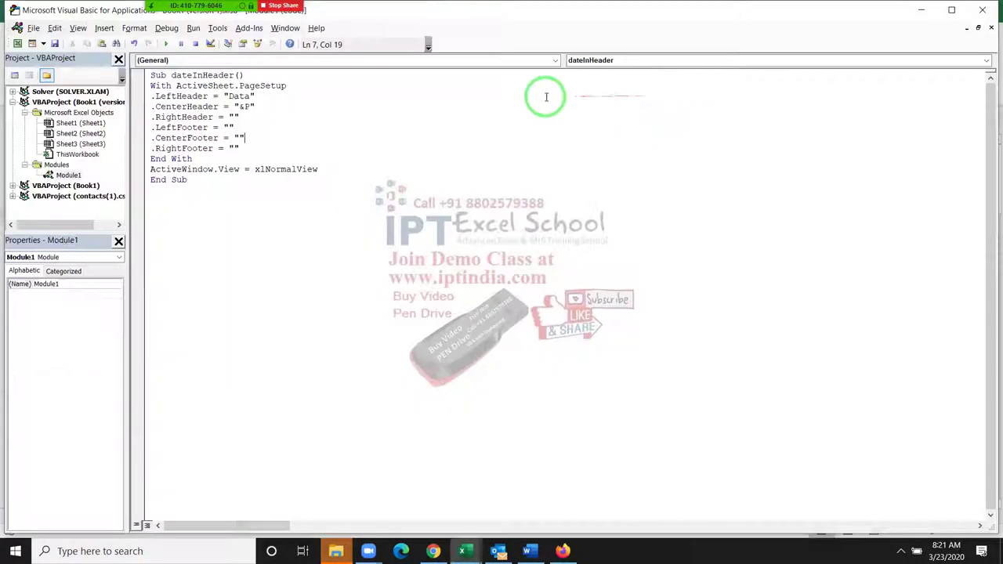
Step: Edit the centre header to "&FL", run it, and preview showing Book1 (version 1)L
left_click(248, 106)
type("F")
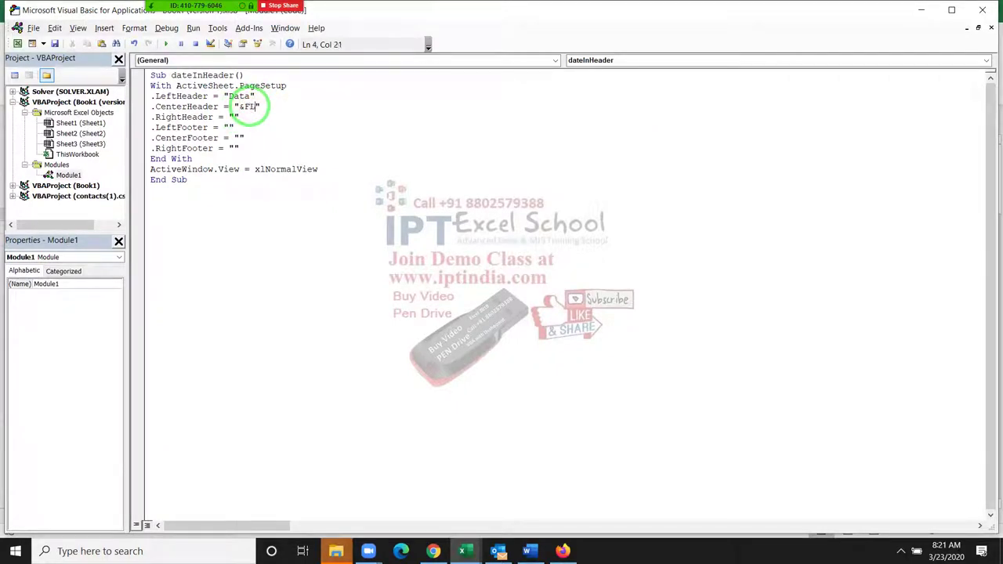
left_click(253, 148)
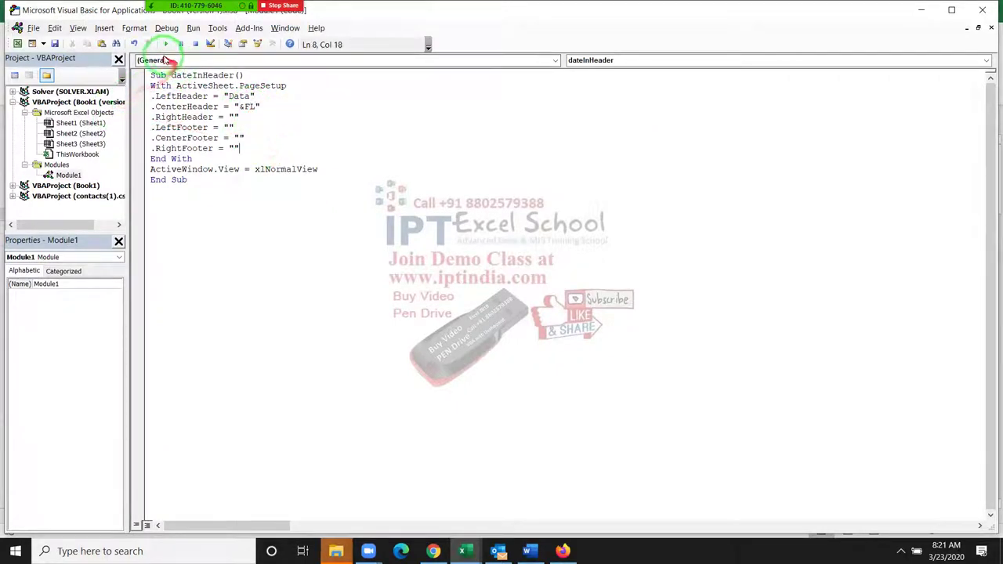
left_click(164, 43)
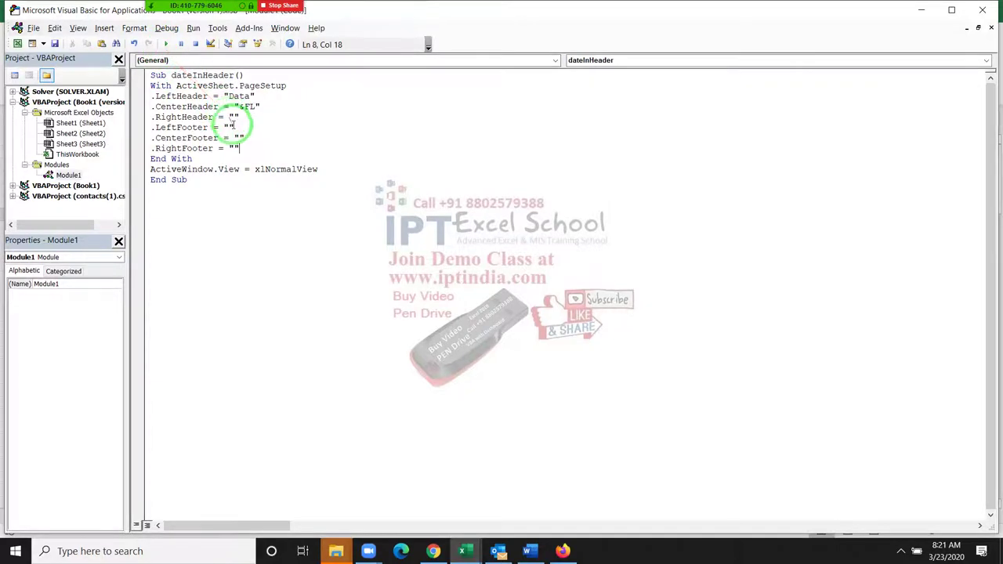
key("alt+F11")
key("ctrl+p")
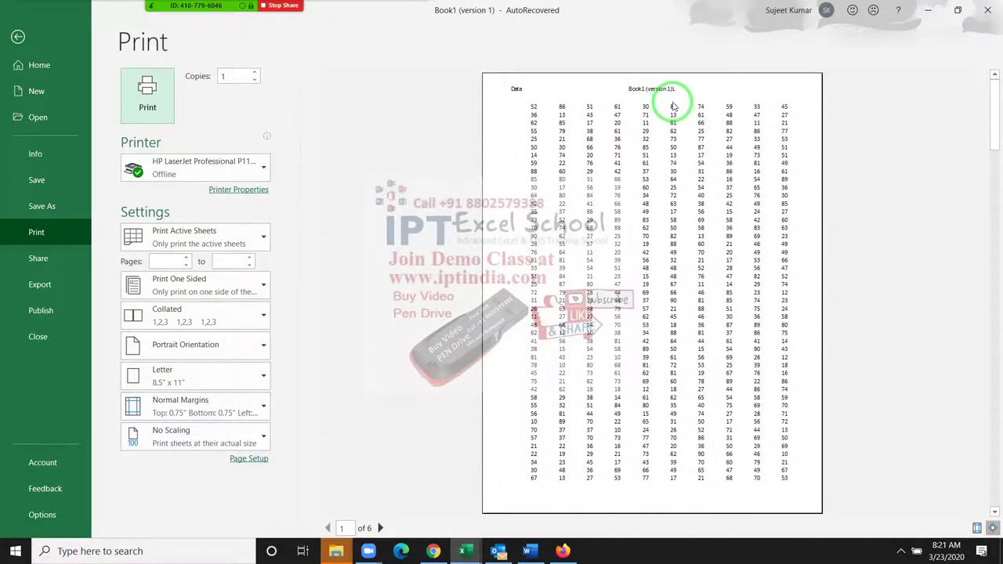
key("Escape")
Step: Remove the trailing L so the centre header code reads "&F" again
key("alt+F11")
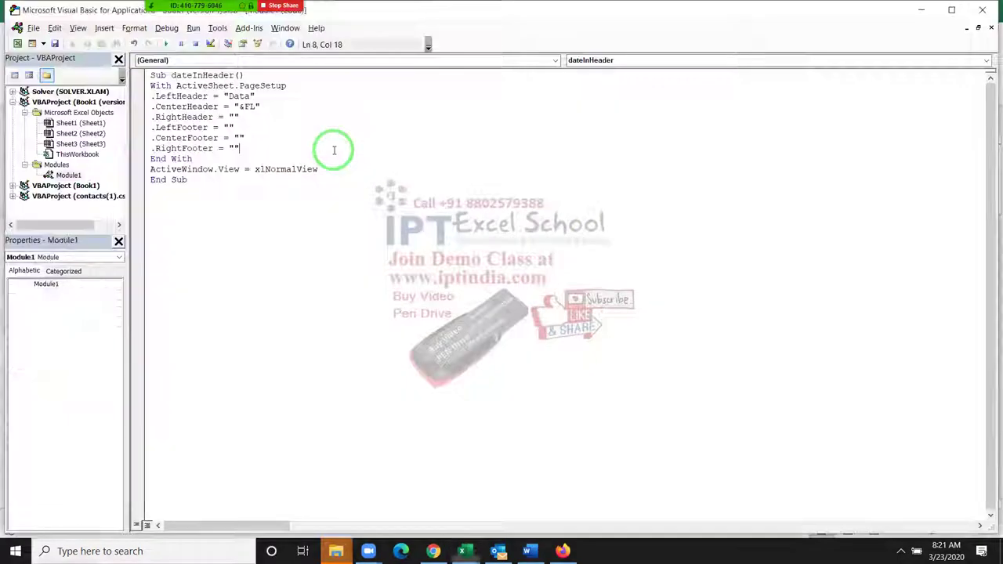
left_click(253, 107)
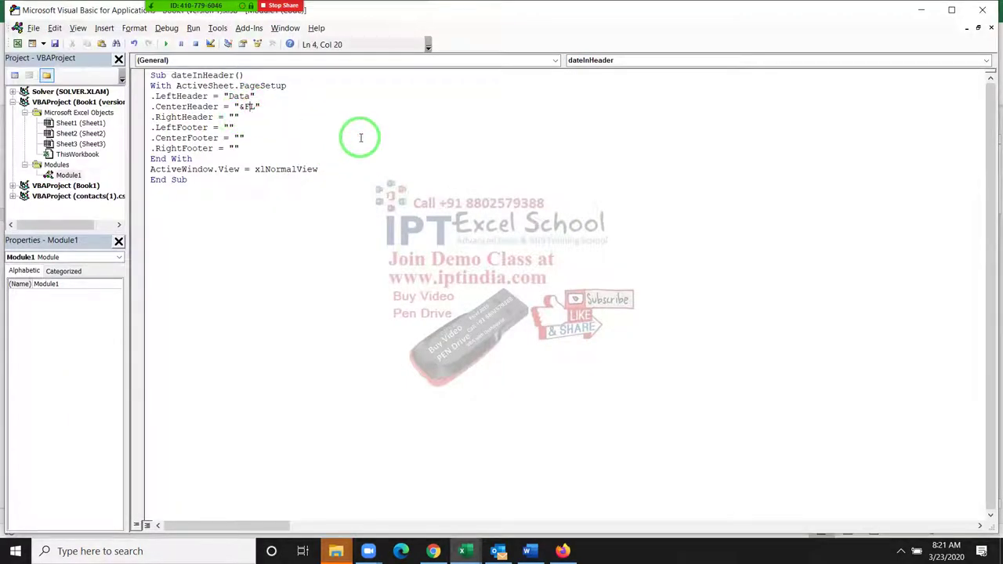
key("Down")
key("Down")
key("Down")
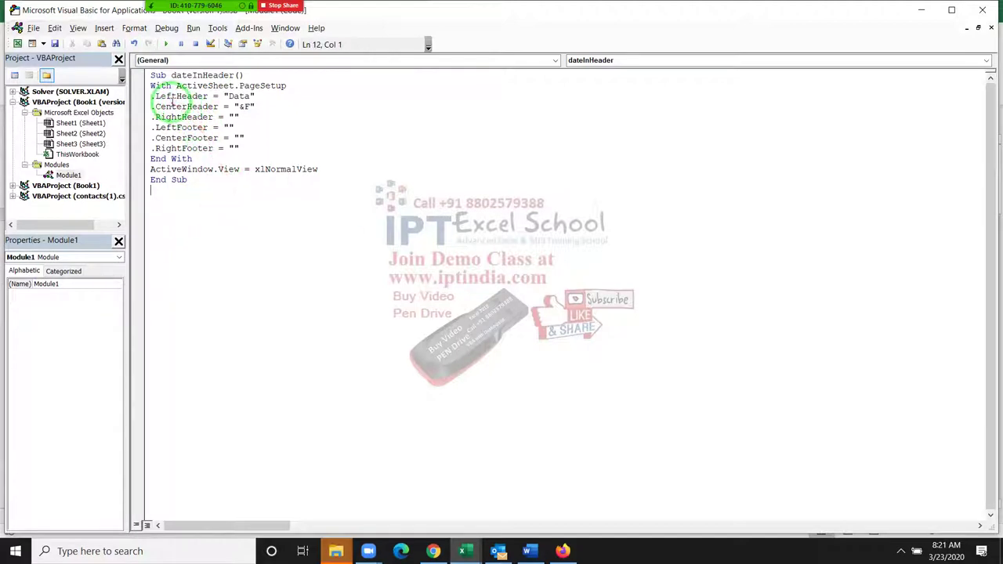
Step: Point out PageSetup, LeftHeader, RightHeader, LeftFooter and CenterFooter in the code
left_click(263, 86)
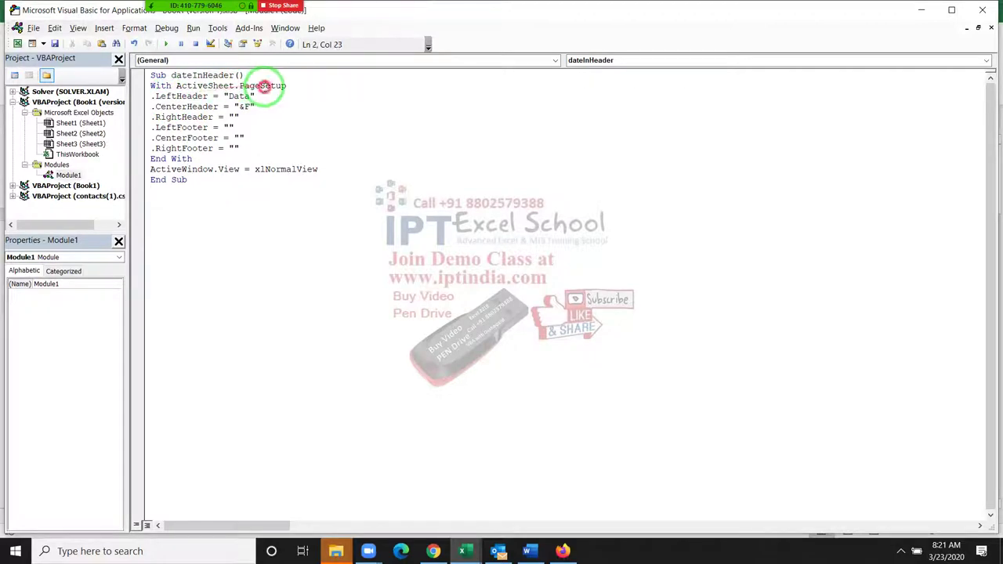
double_click(167, 97)
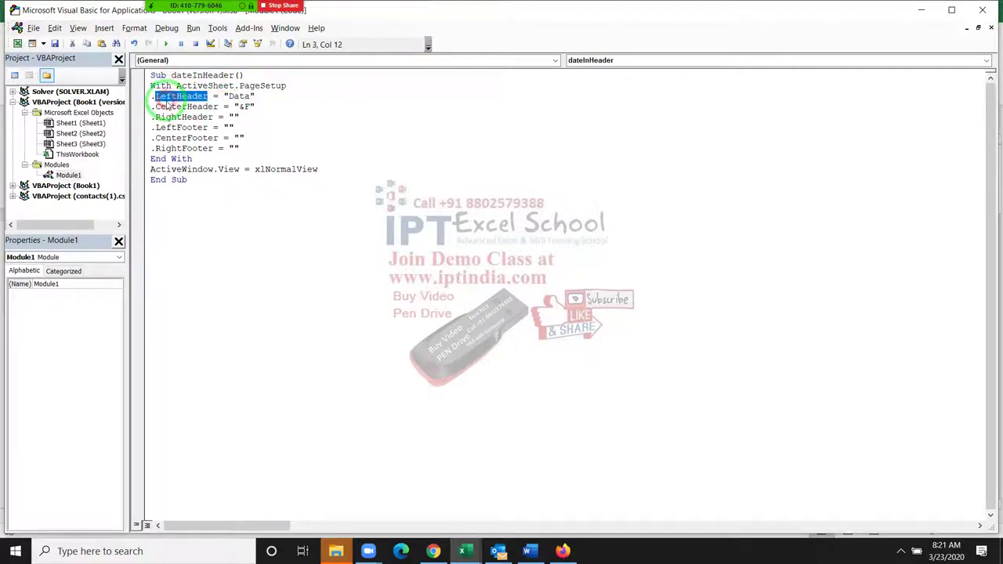
double_click(166, 117)
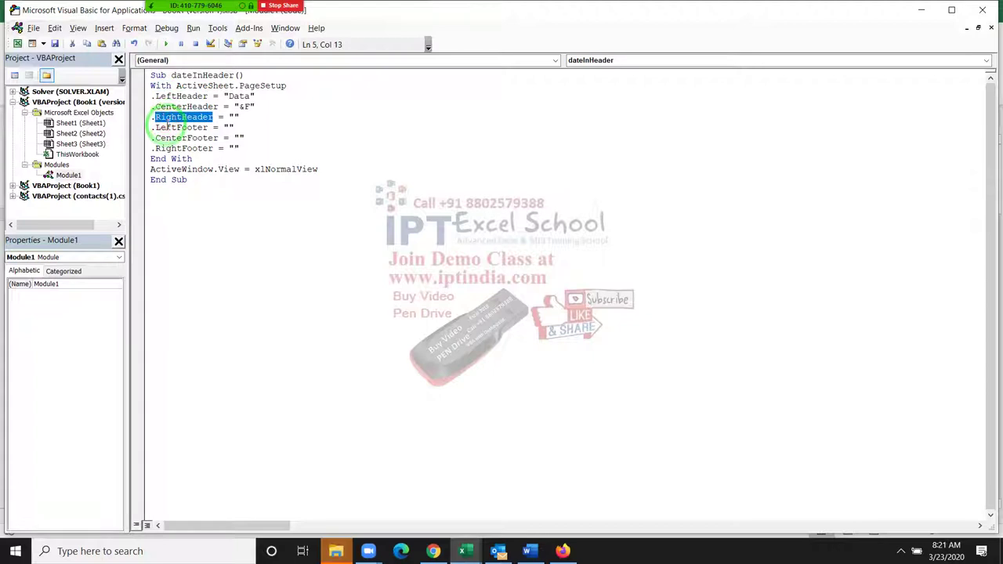
double_click(167, 127)
left_click(176, 107)
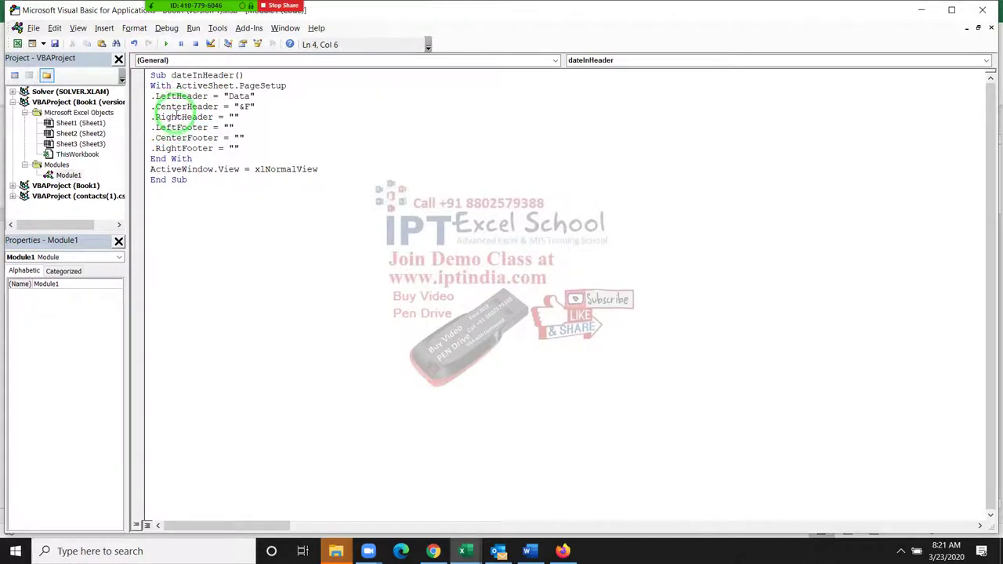
double_click(177, 116)
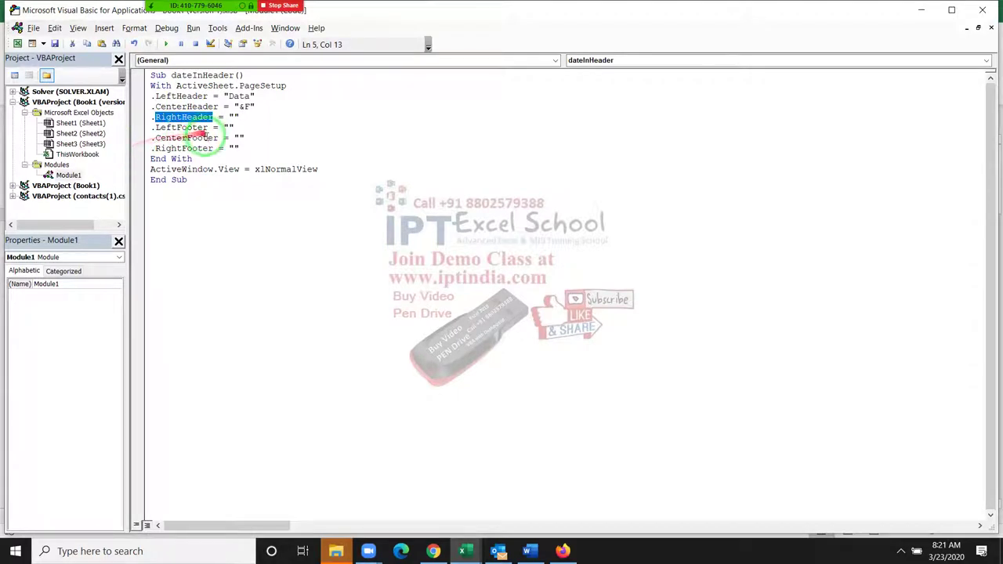
double_click(196, 138)
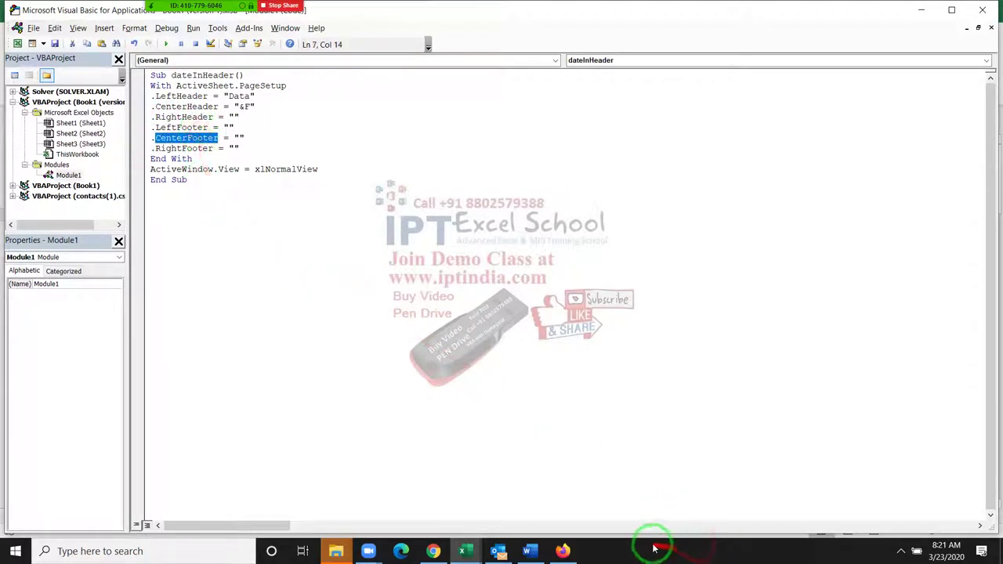
left_click(387, 261)
Step: Return to the Excel worksheet with the RANDBETWEEN sample data
key("alt+F11")
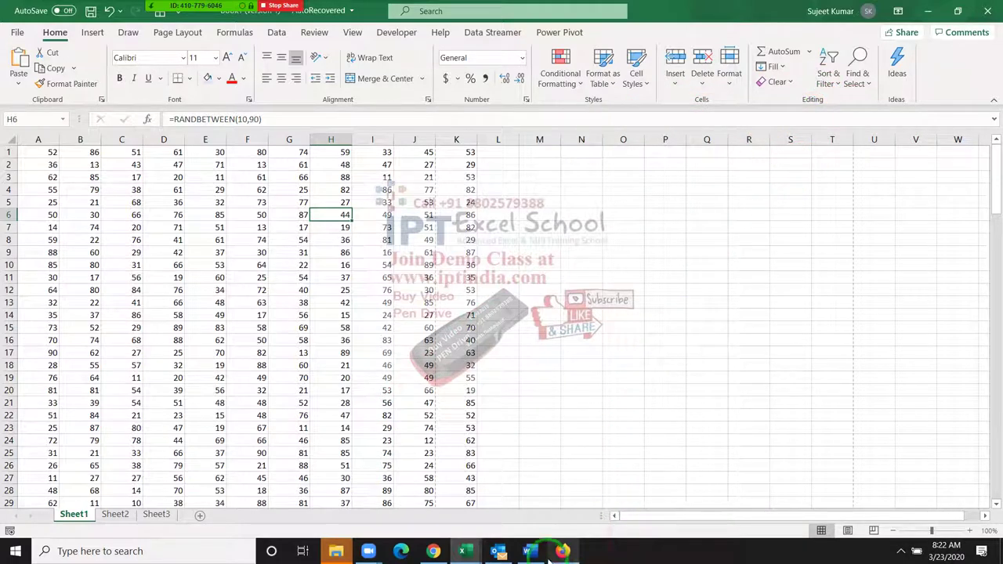
mouse_move(541, 558)
mouse_move(473, 555)
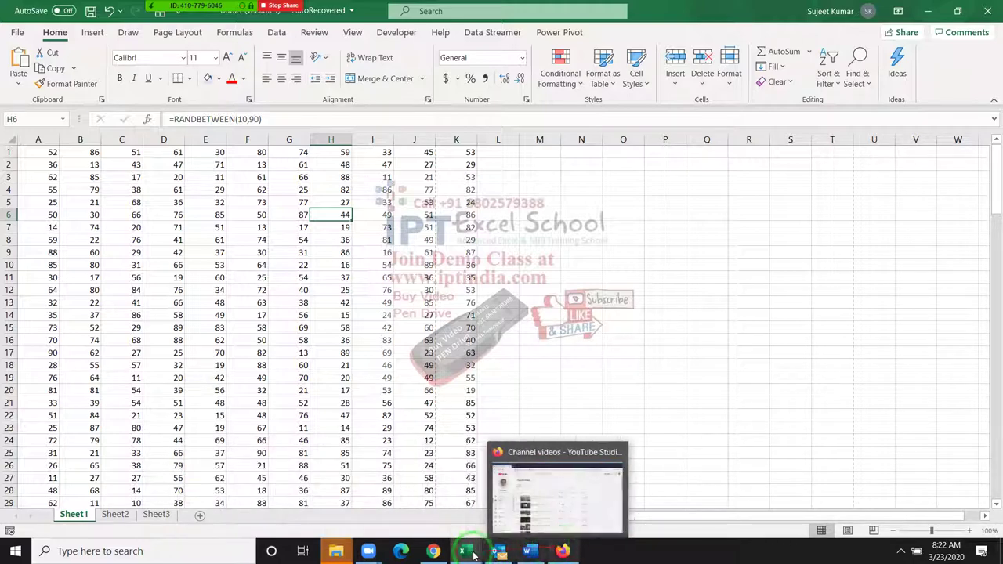
Step: Copy the customHeader macro code from the Google Doc's section 10, Custom Header/Footer
left_click(441, 555)
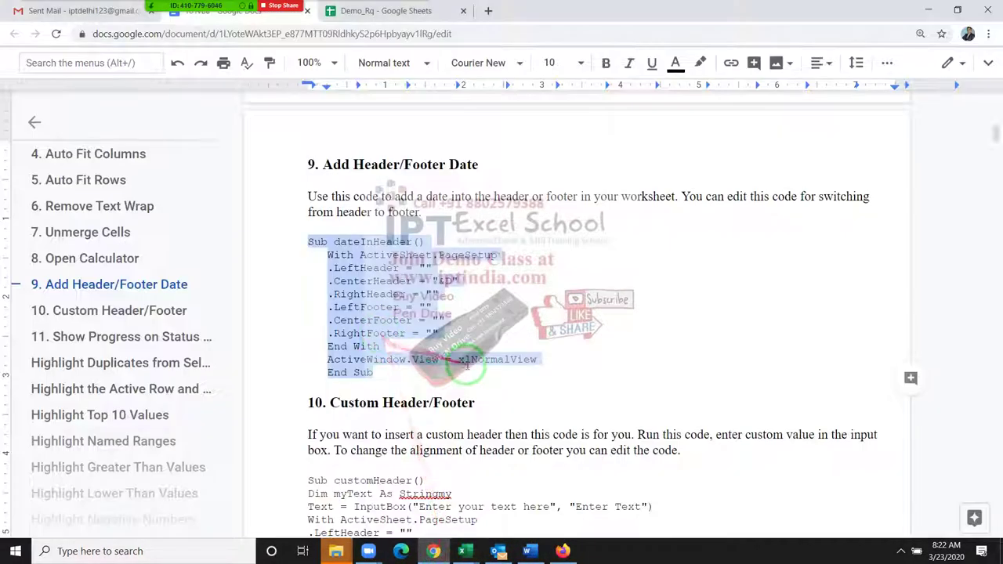
scroll(468, 367, "down", 3)
double_click(388, 153)
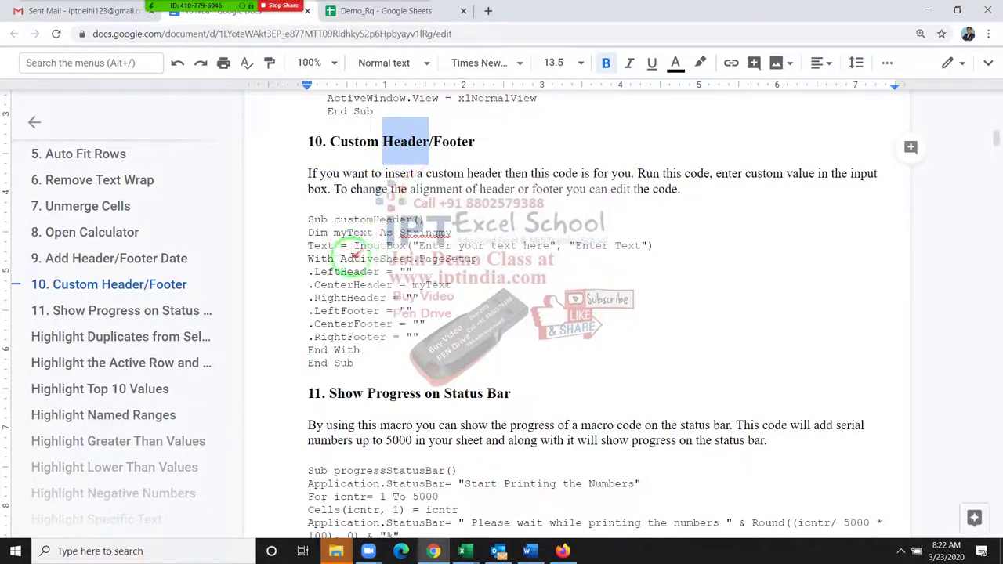
double_click(318, 246)
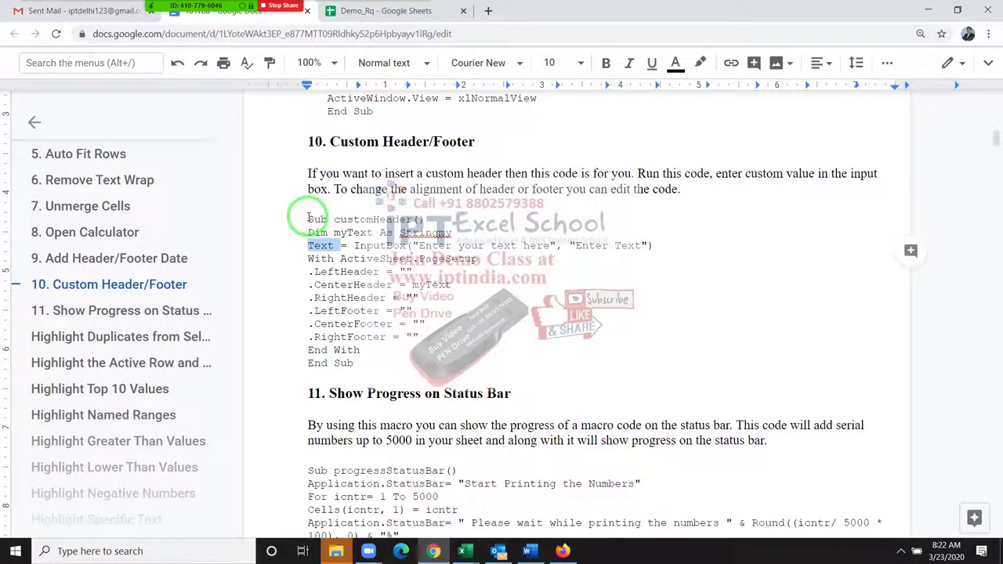
left_click_drag(308, 219, 369, 357)
key("ctrl+c")
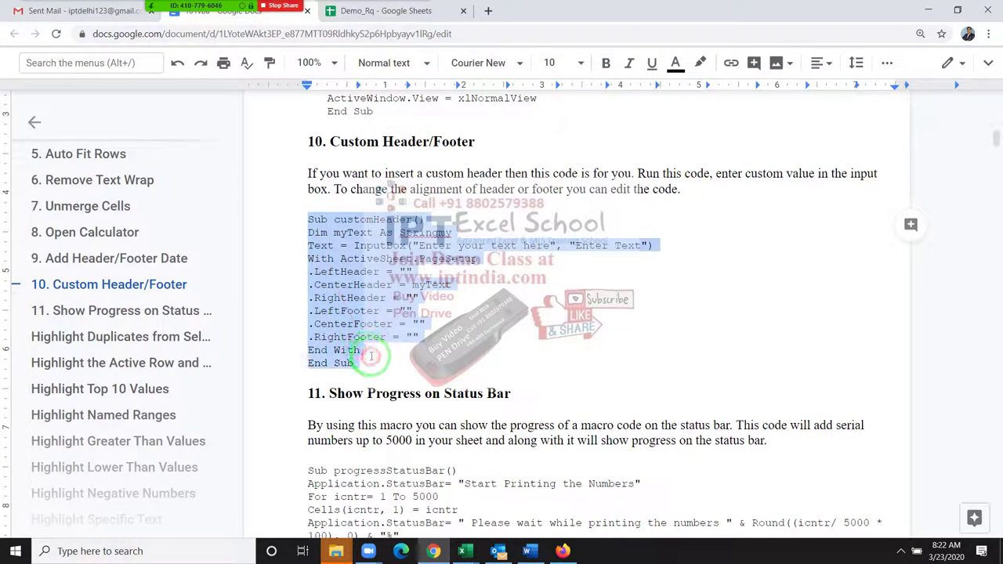
key("alt+Tab")
Step: Paste the customHeader macro into the VBA module below the existing macro
key("alt+Tab")
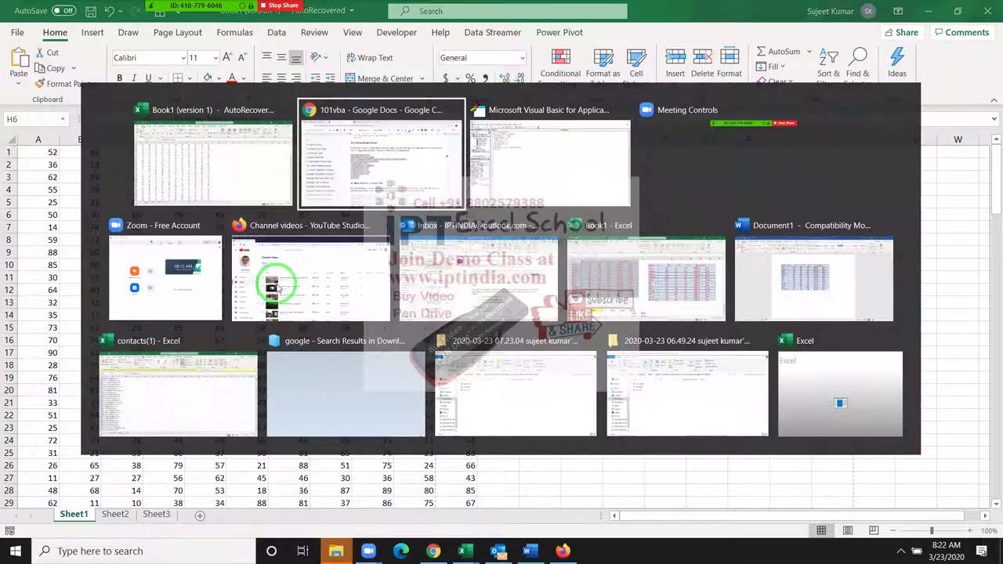
key("alt+Tab")
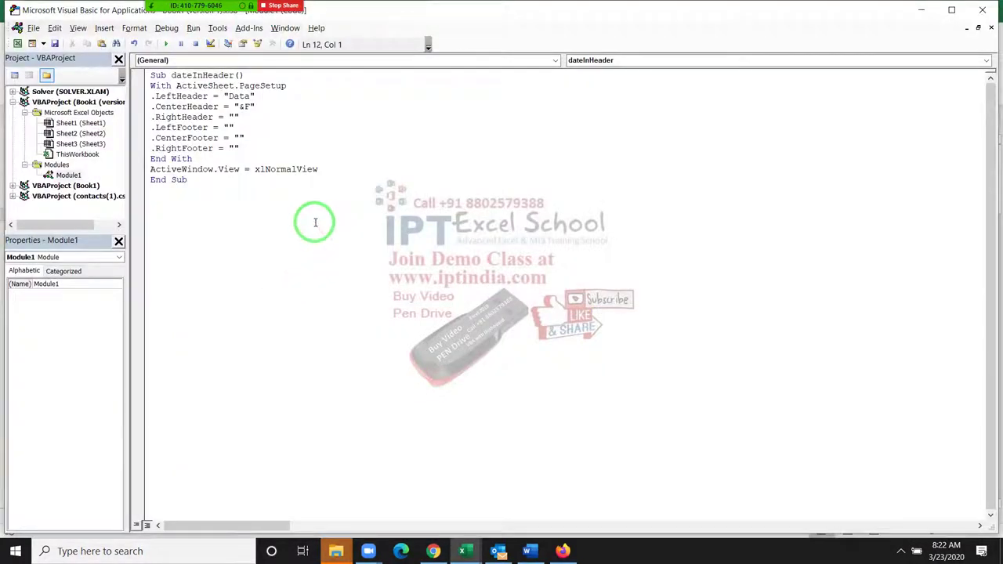
key("ctrl+v")
left_click(273, 249)
key("alt+Tab")
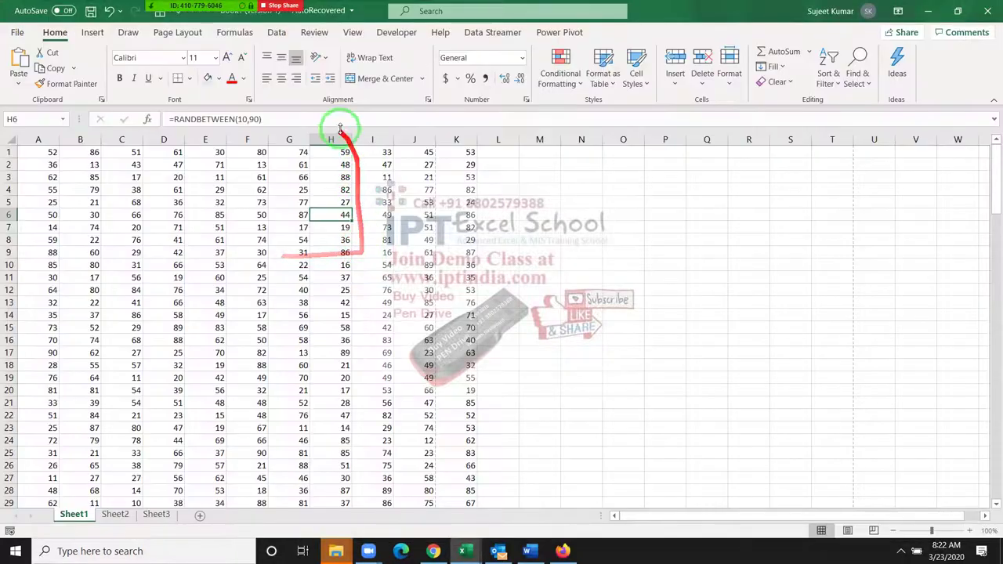
Step: Go to the Gmail tab and close the 101vba.docx preview
key("alt+Tab")
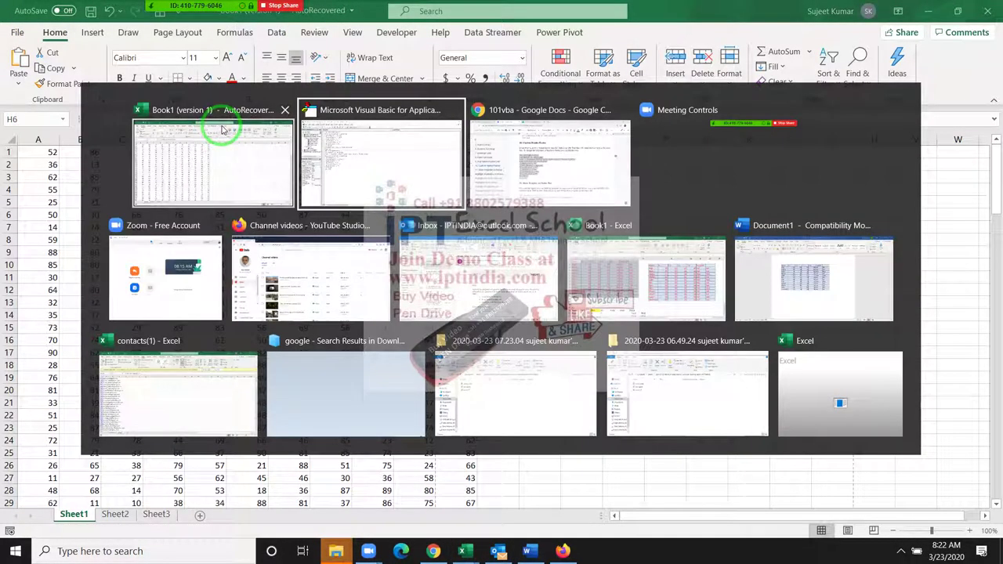
key("alt+Tab")
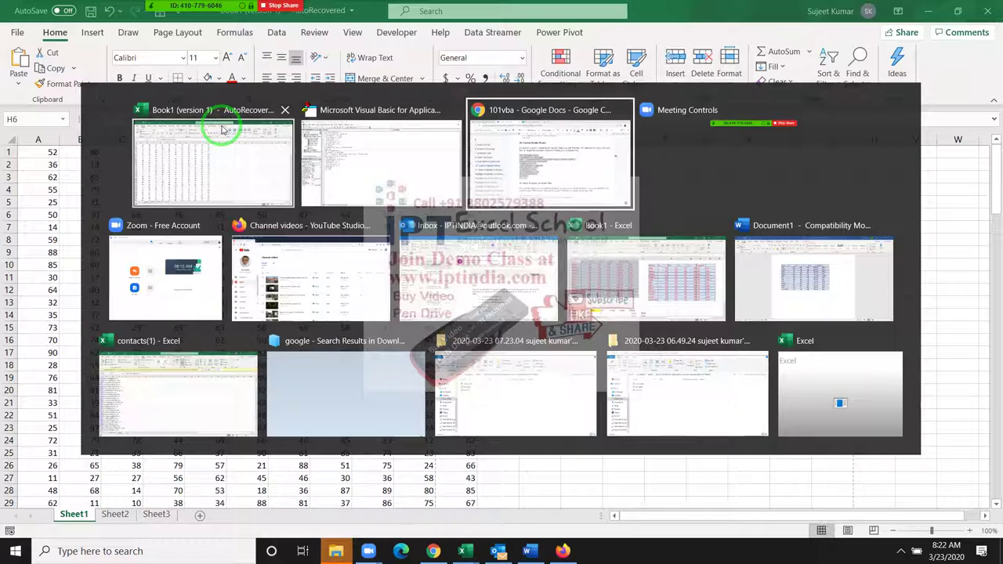
left_click(86, 11)
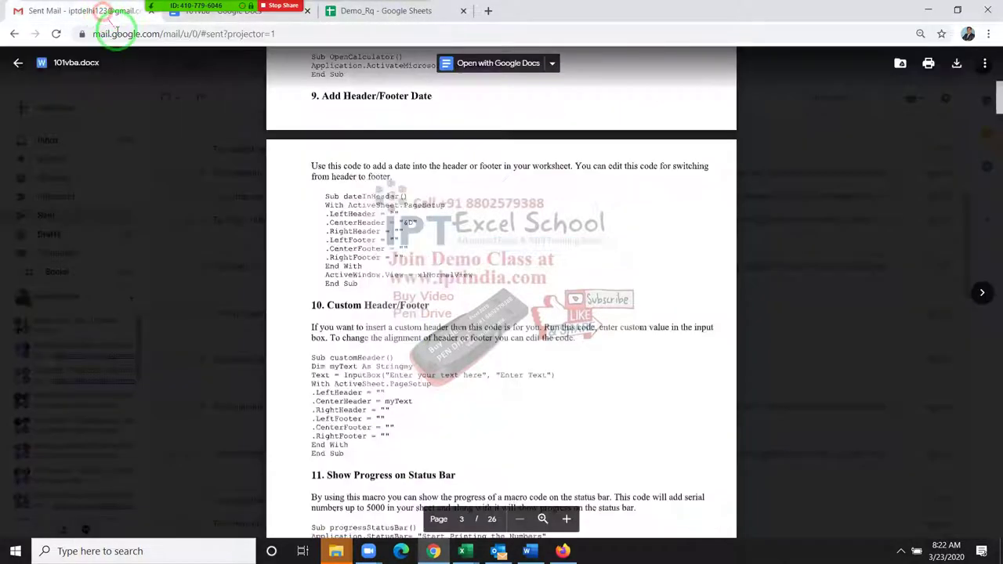
left_click(836, 246)
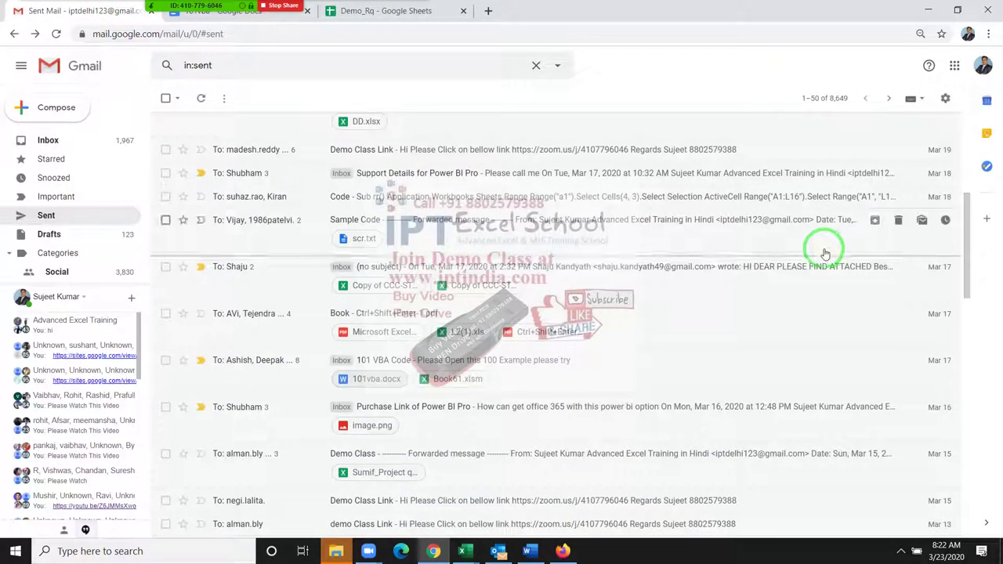
Step: Forward the 101 VBA Code email to the suggested recipient, then show the desktop
left_click(605, 376)
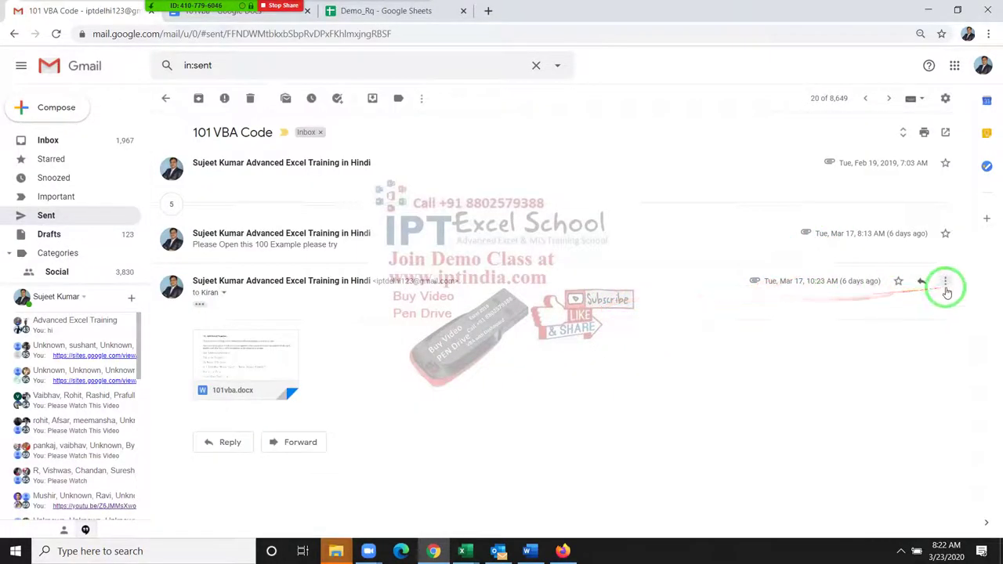
left_click(945, 280)
left_click(871, 323)
type("t")
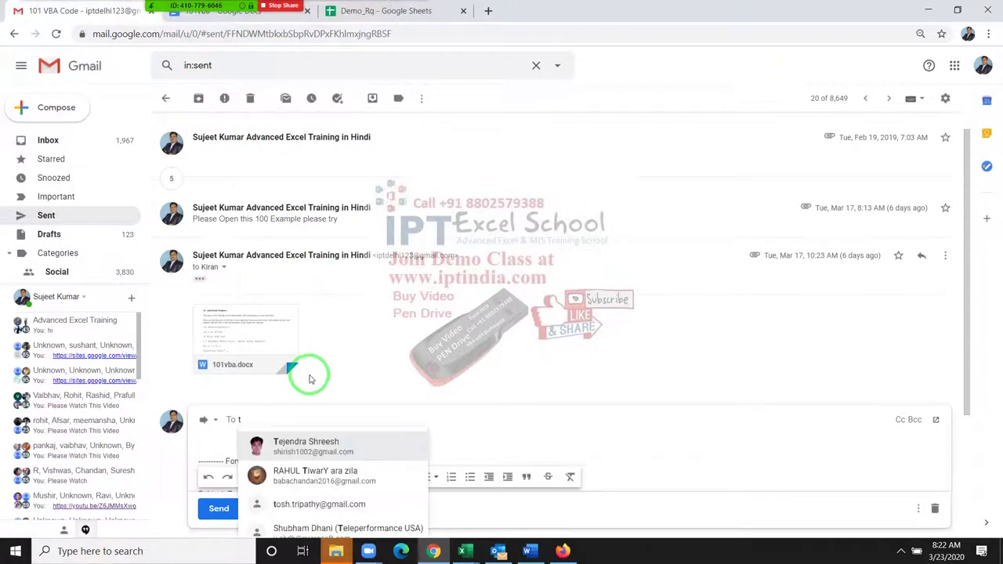
key("Return")
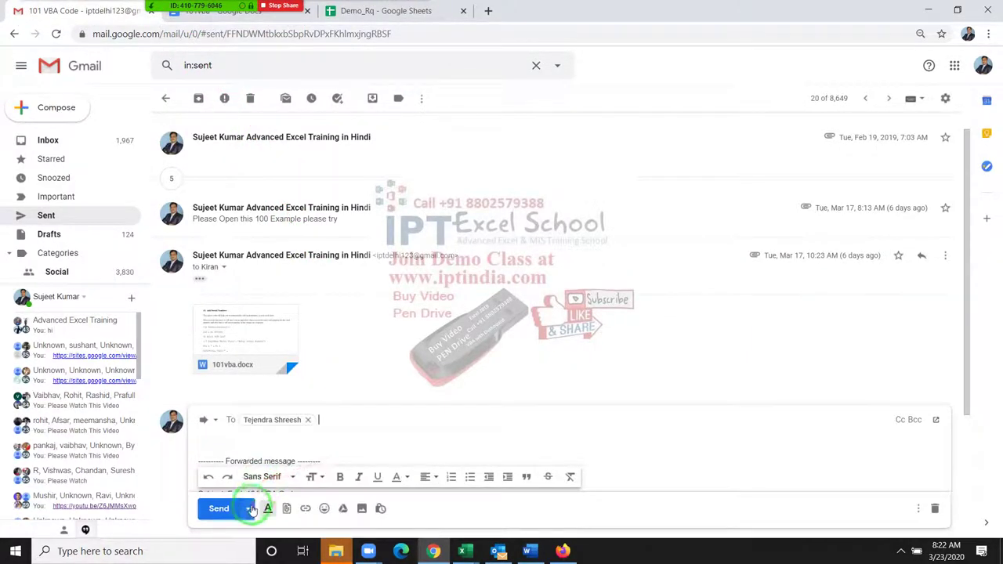
left_click(231, 510)
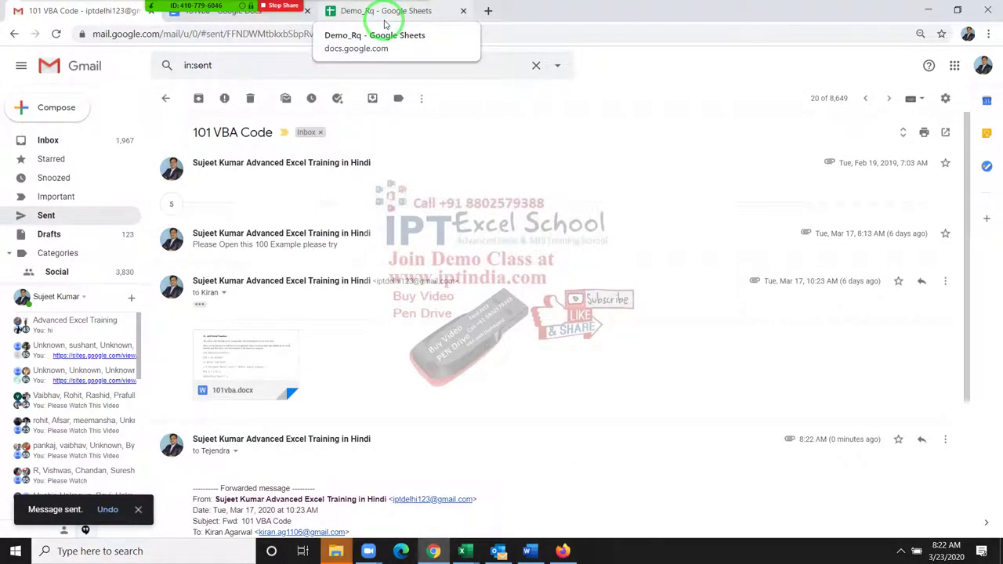
key("super+d")
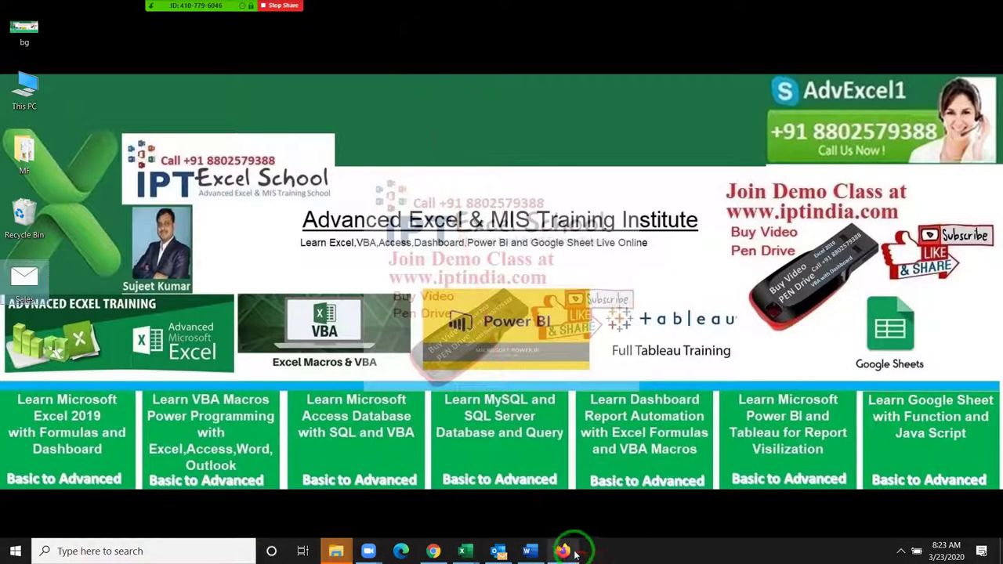
Step: Fix the myText declaration in customHeader so it reads 'As String'
mouse_move(469, 549)
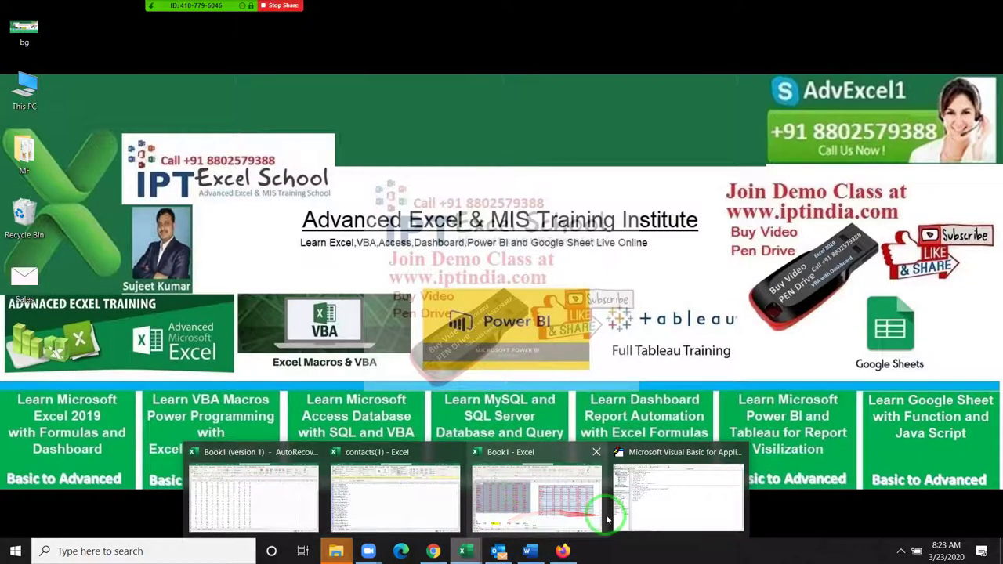
left_click(631, 514)
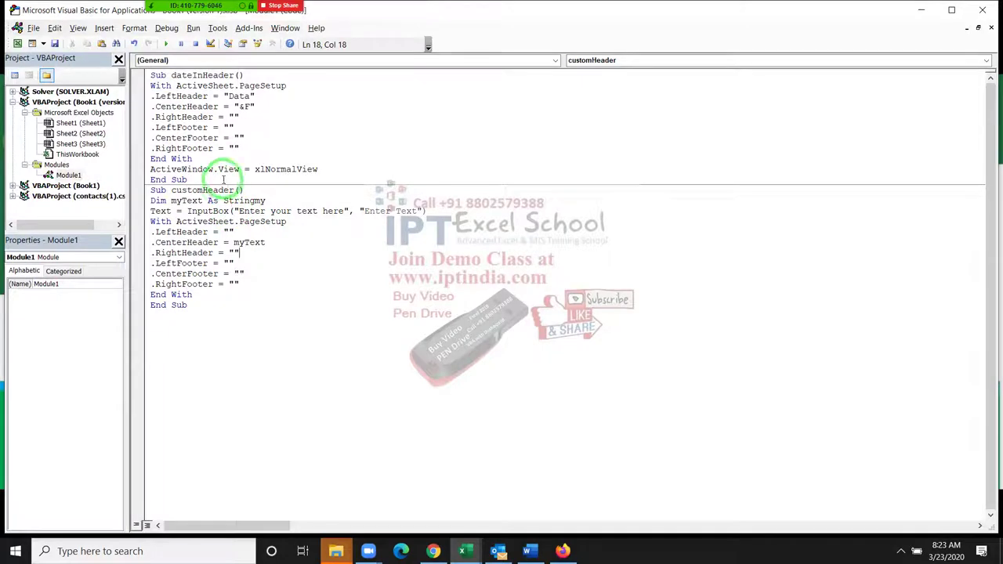
left_click_drag(178, 179, 222, 190)
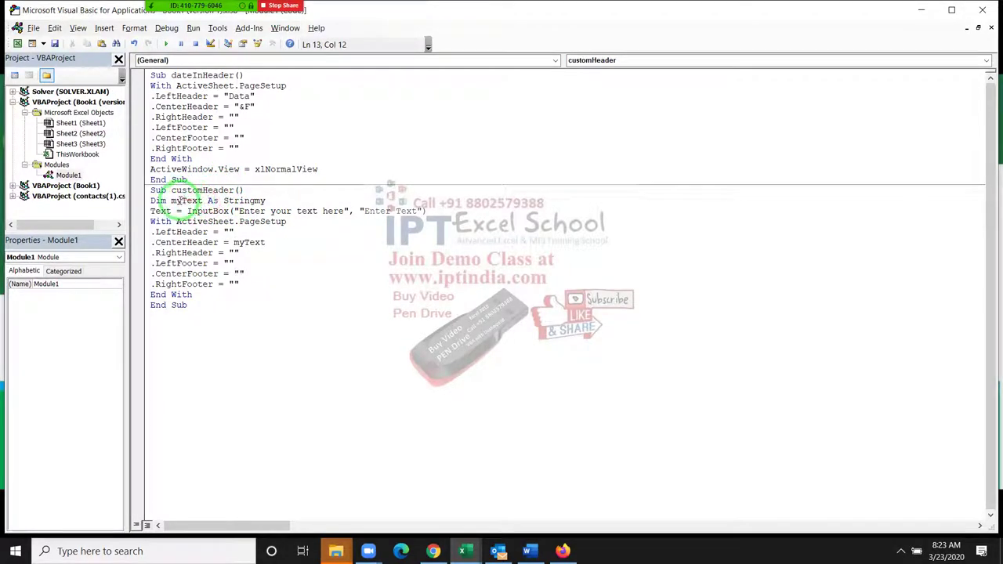
double_click(188, 201)
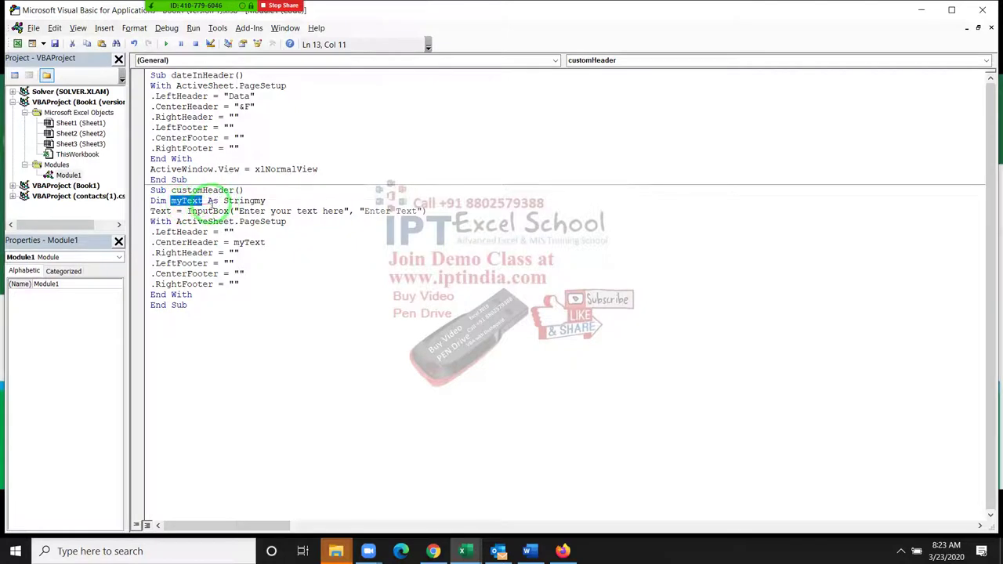
left_click(279, 202)
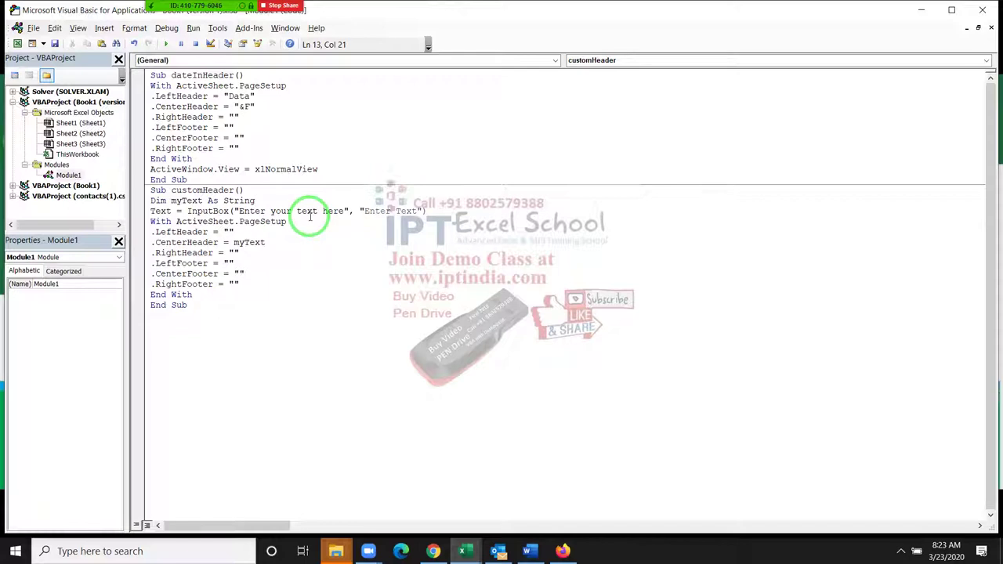
left_click(321, 250)
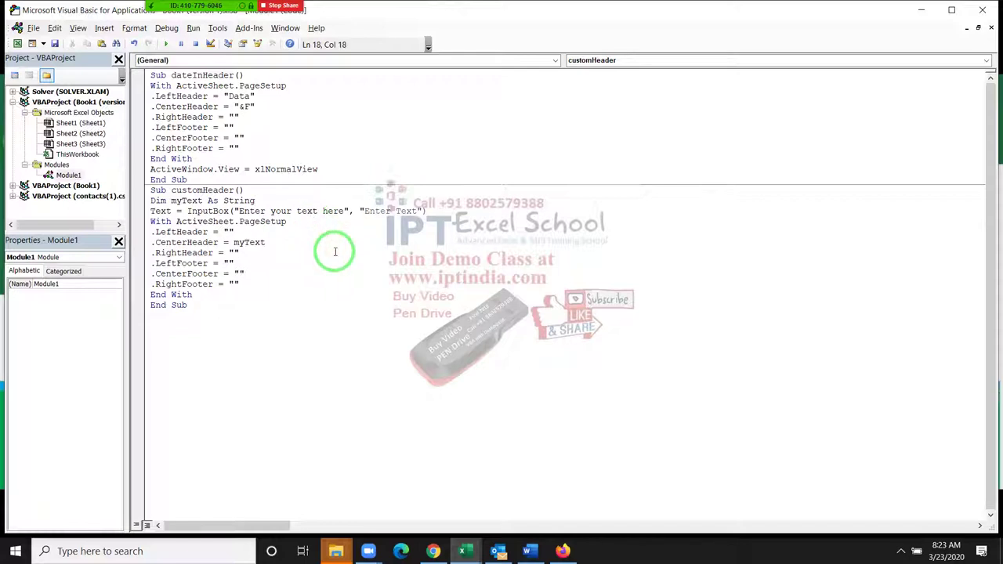
Step: Rename Text to myText on the InputBox line
double_click(167, 211)
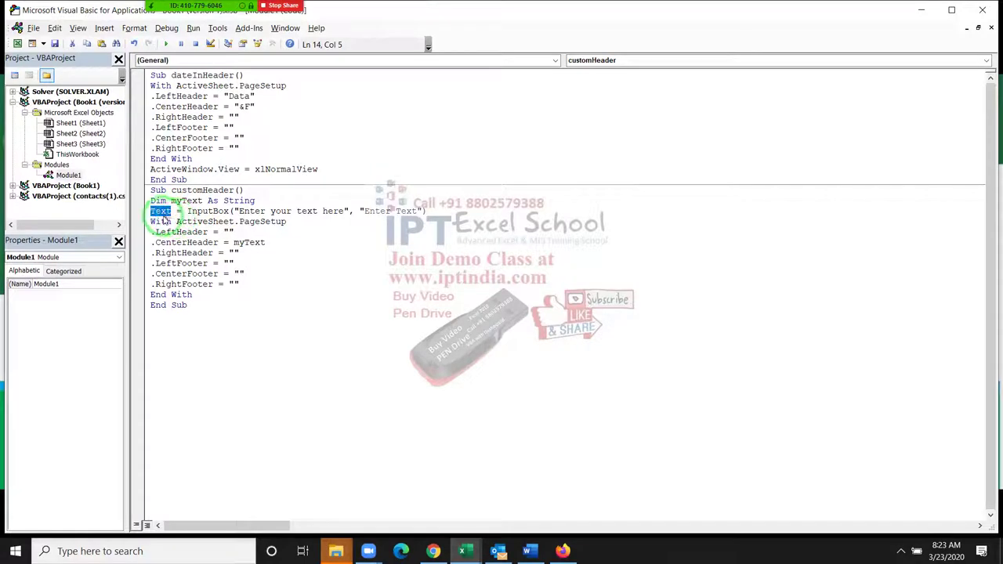
left_click(152, 210)
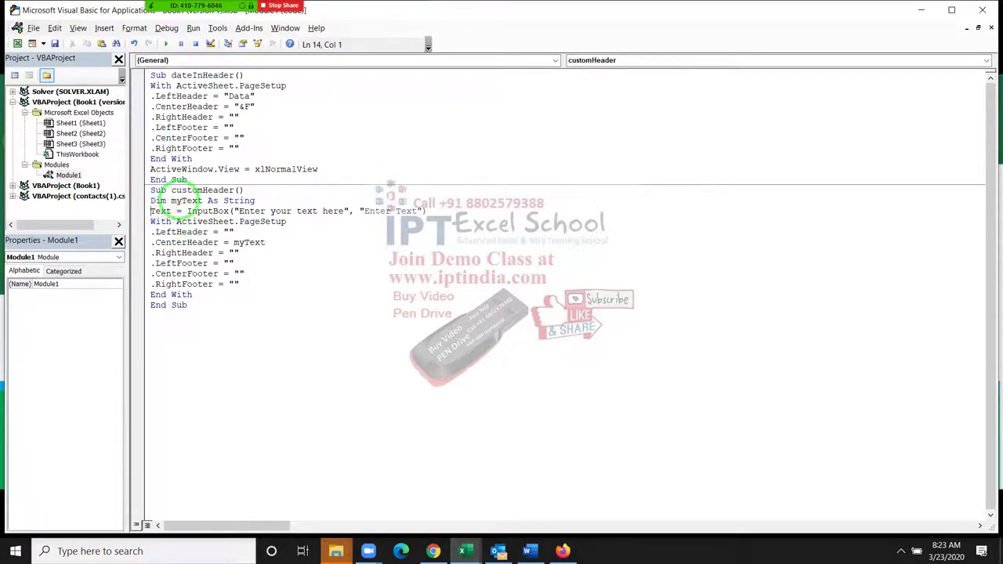
type("my")
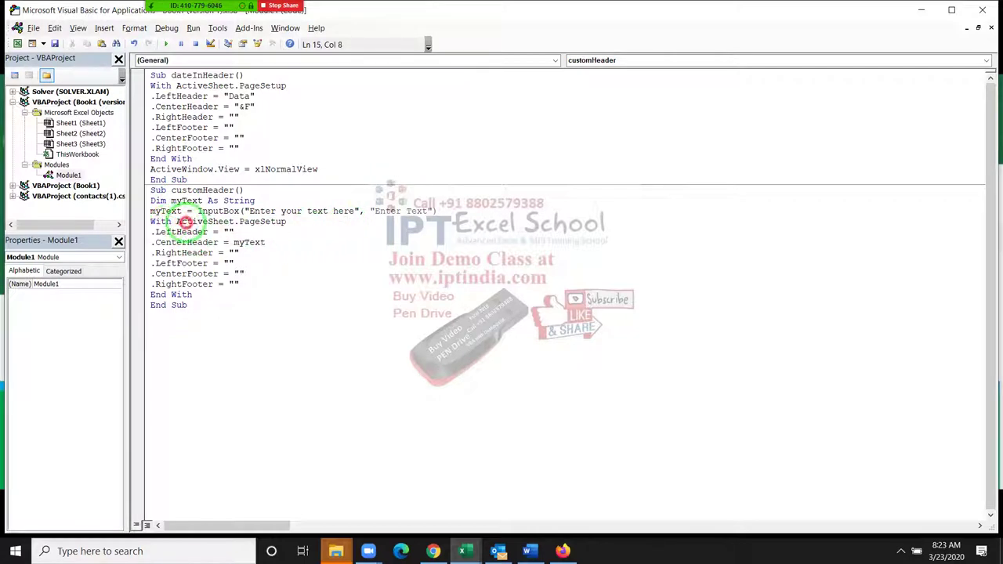
Step: Point out PageSetup, LeftHeader, CenterHeader = myText and End Sub in the macro
double_click(261, 222)
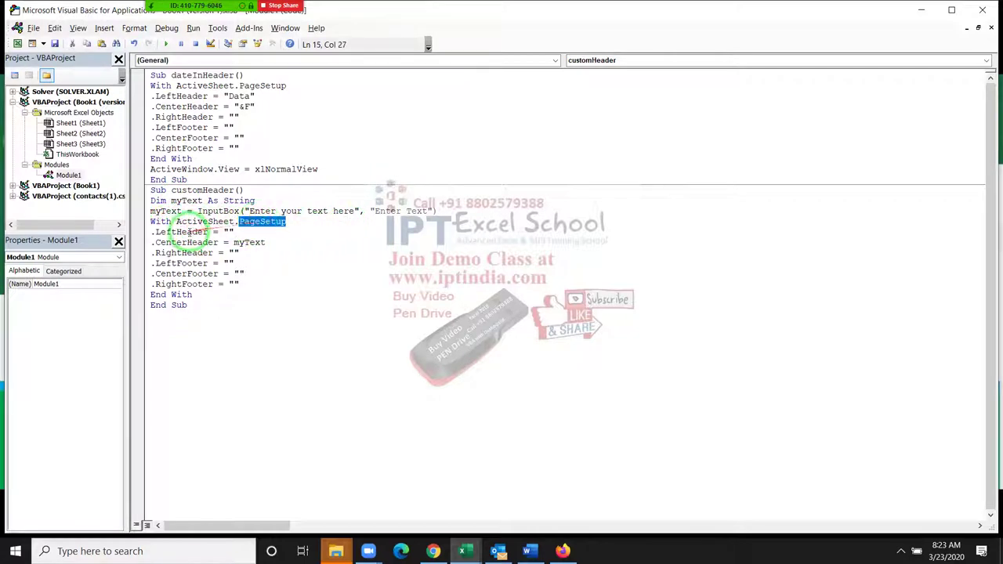
double_click(182, 234)
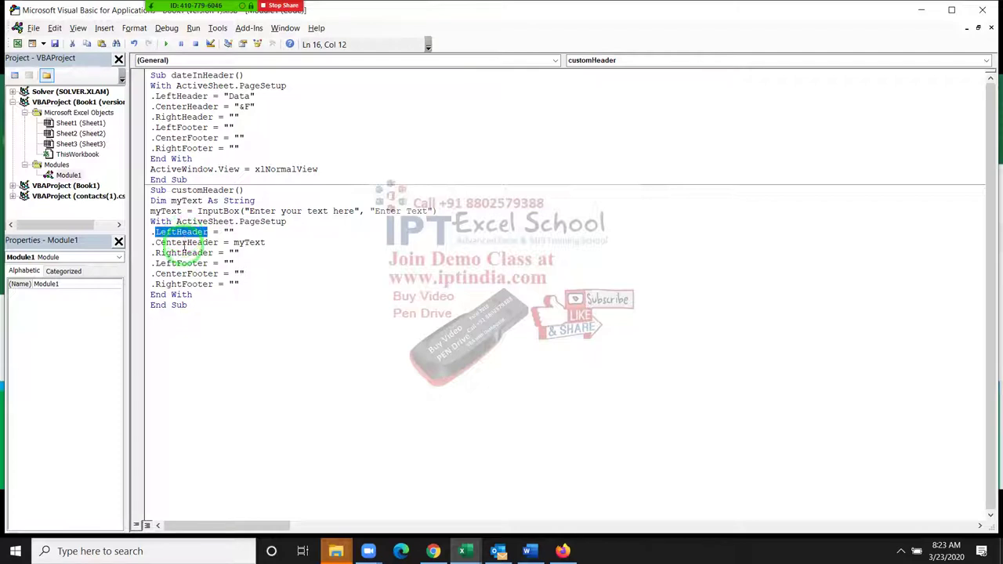
double_click(185, 242)
left_click(233, 244)
left_click_drag(233, 244, 270, 244)
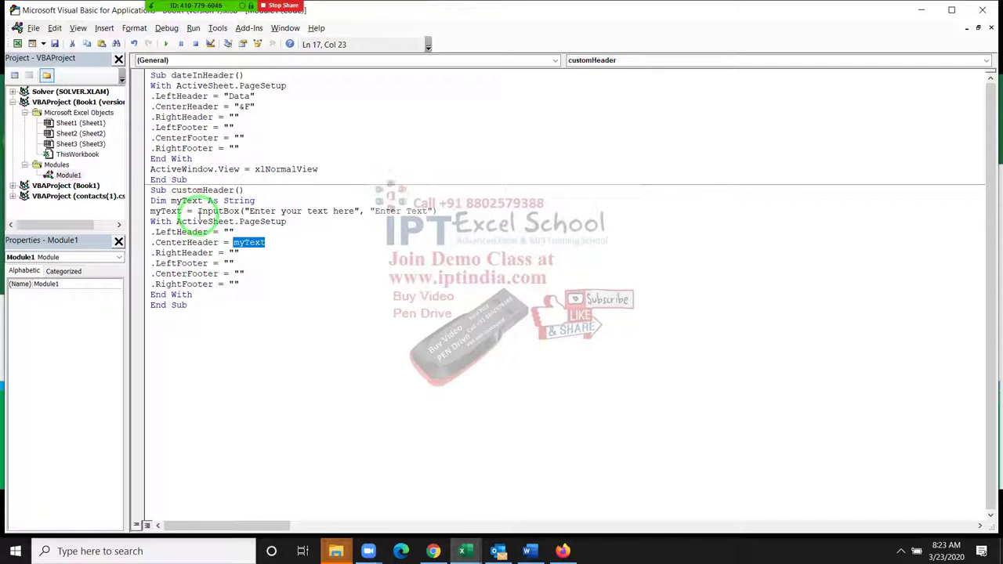
left_click_drag(188, 306, 156, 305)
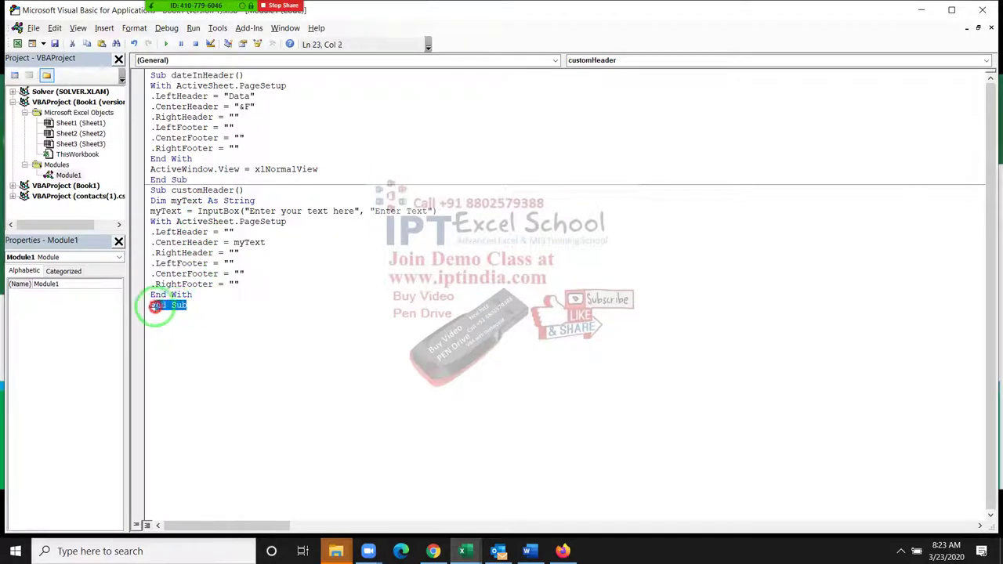
Step: Insert blank lines between End With and End Sub
left_click(152, 313)
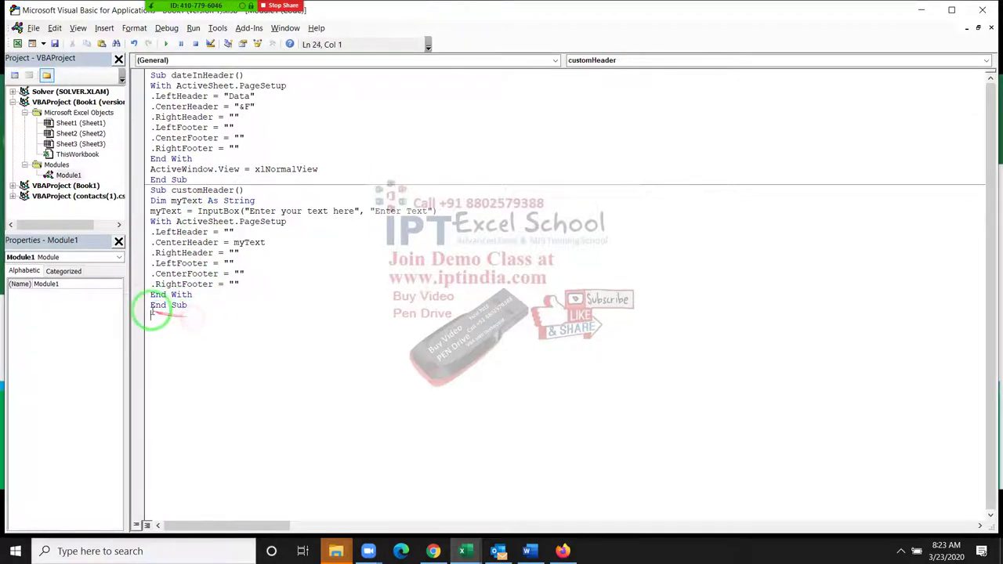
key("Return")
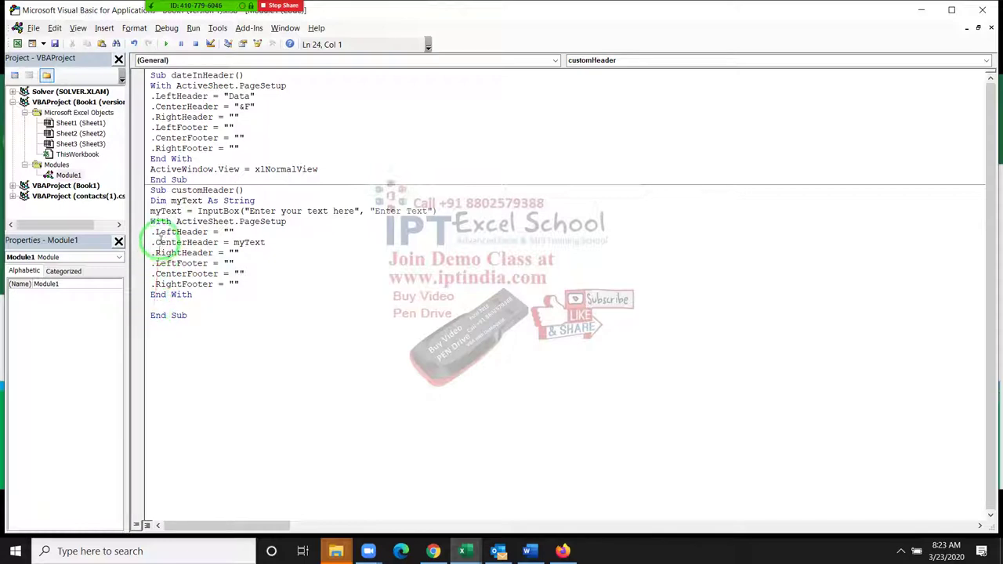
double_click(160, 222)
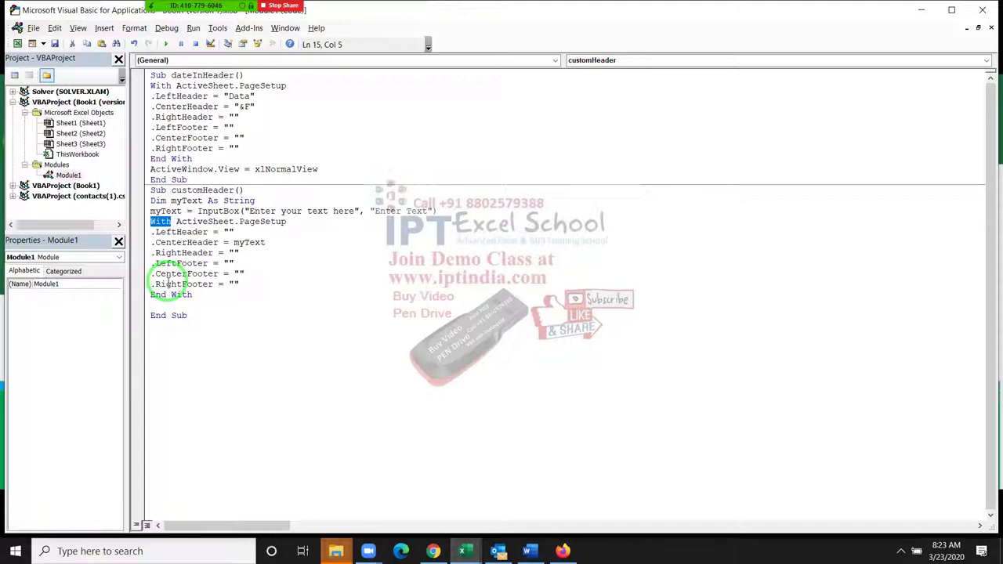
left_click(166, 306)
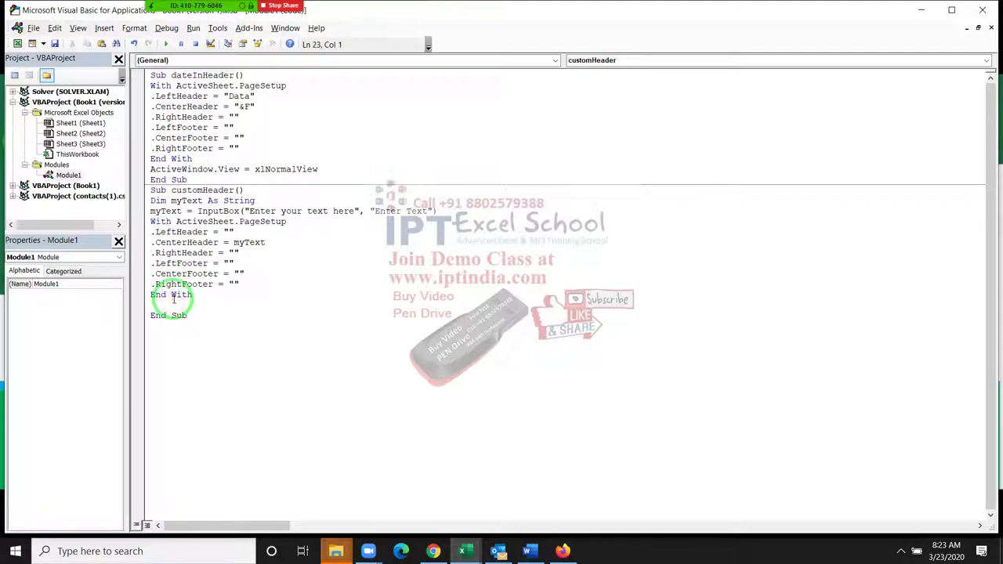
key("Return")
key("Return")
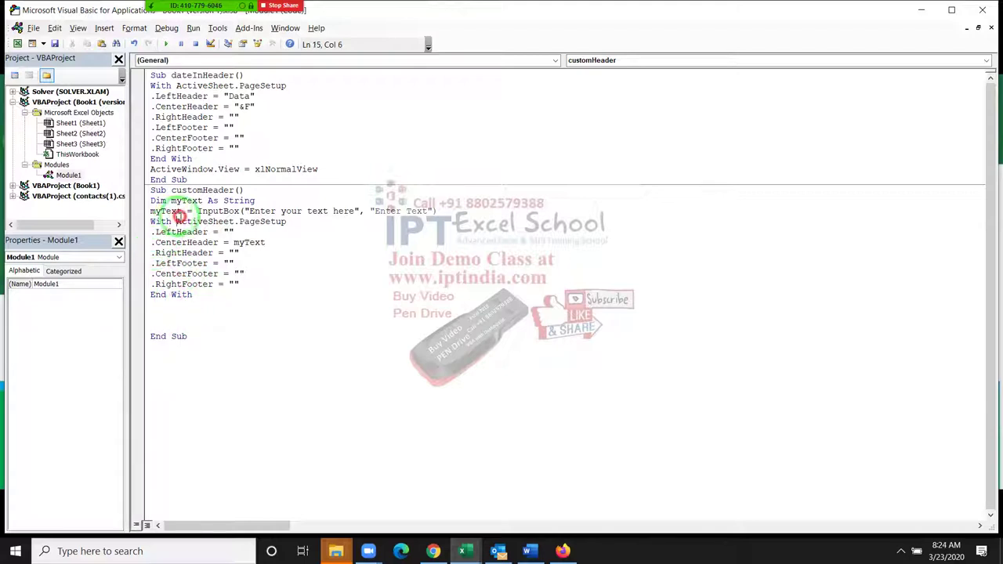
Step: Write ActiveSheet.PageSetup.LeftHeader = "" below End With and duplicate the line
left_click_drag(177, 221, 261, 221)
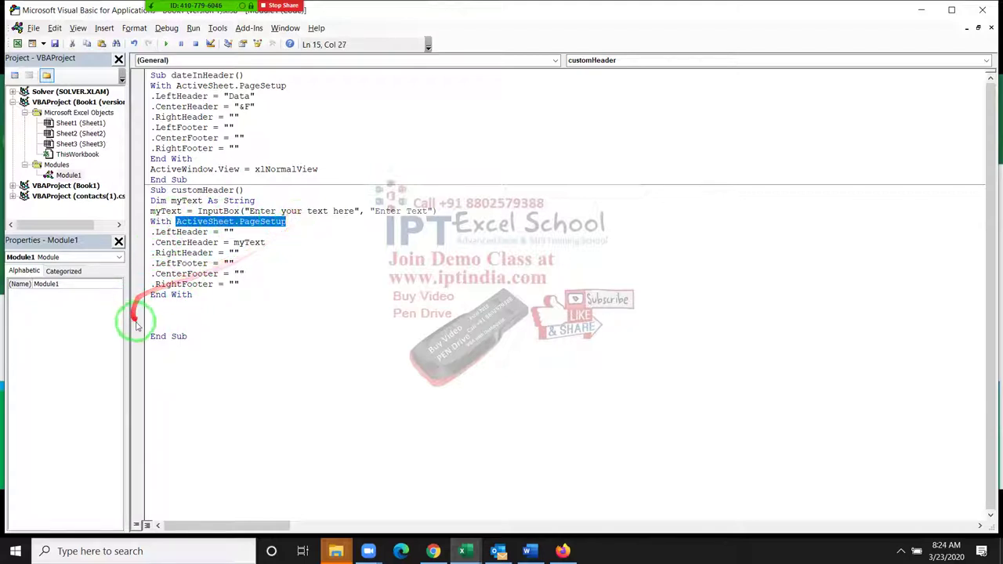
left_click(167, 308)
type("ActiveSheet.PageSetup")
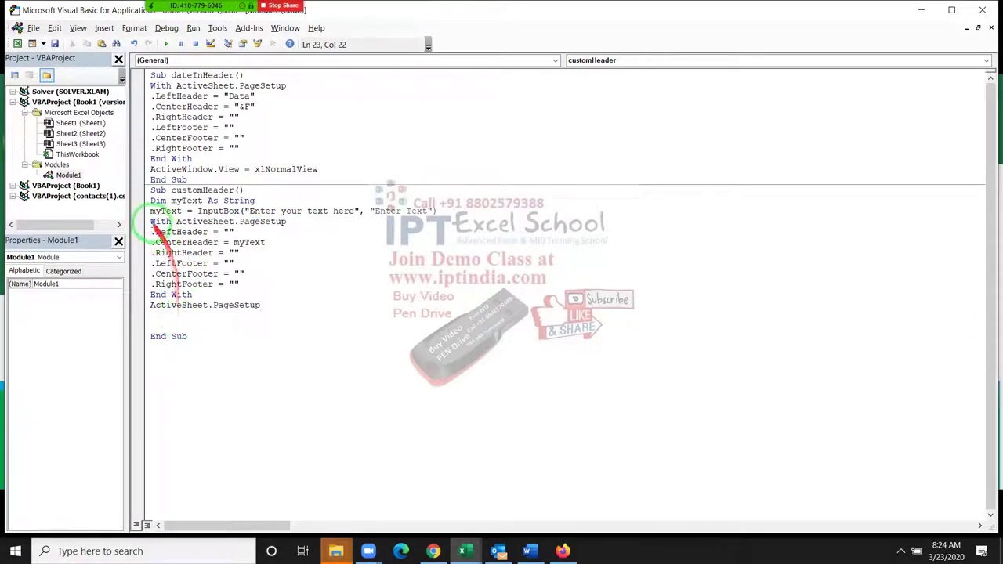
left_click_drag(151, 232, 208, 233)
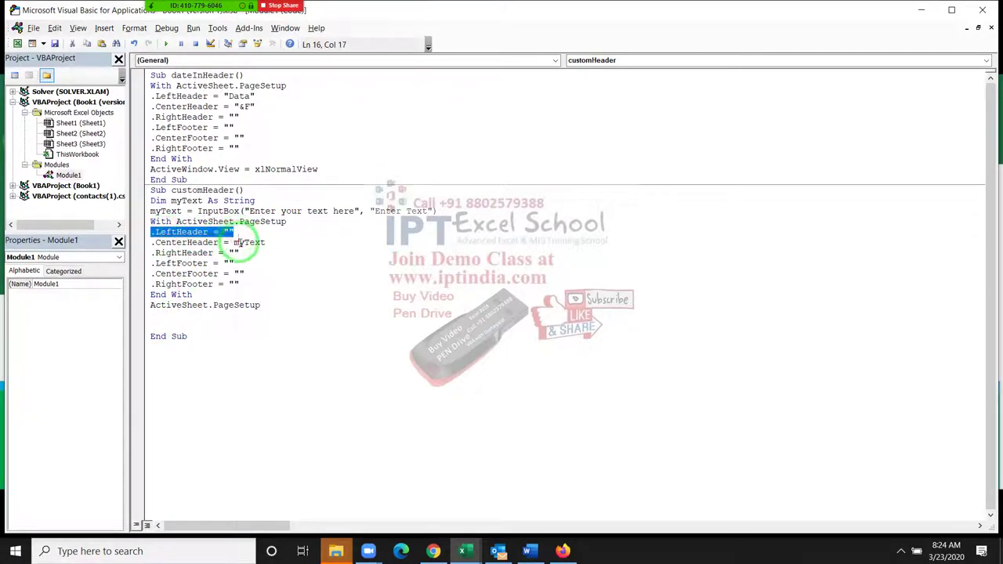
left_click(270, 304)
type(".LeftHeader = \"\"")
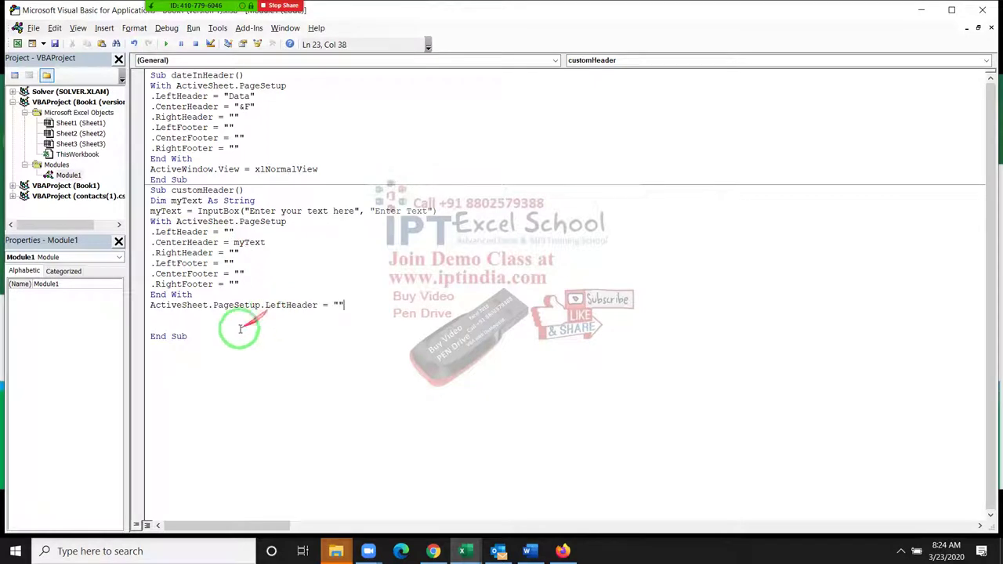
left_click(183, 319)
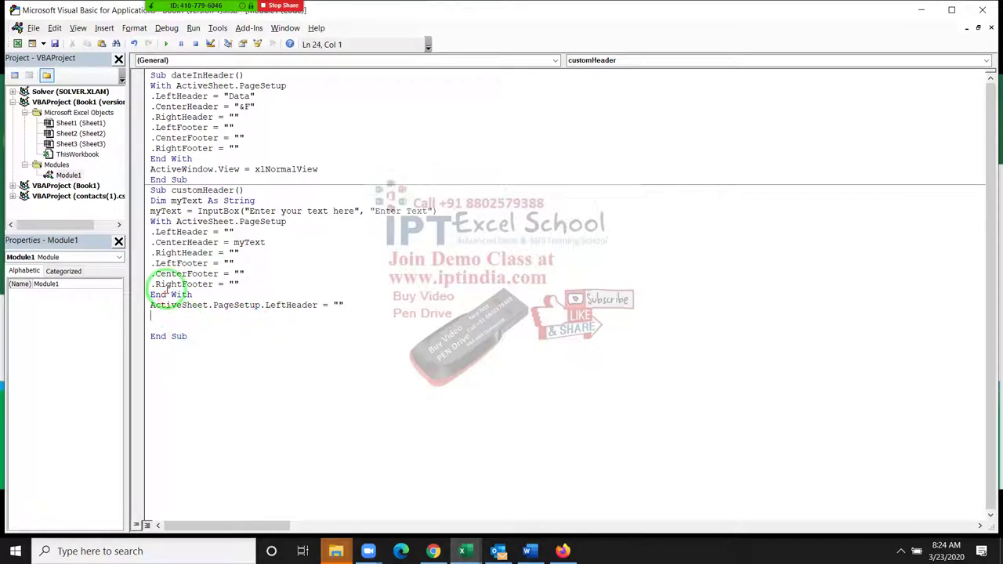
key("shift+Down")
key("ctrl+c")
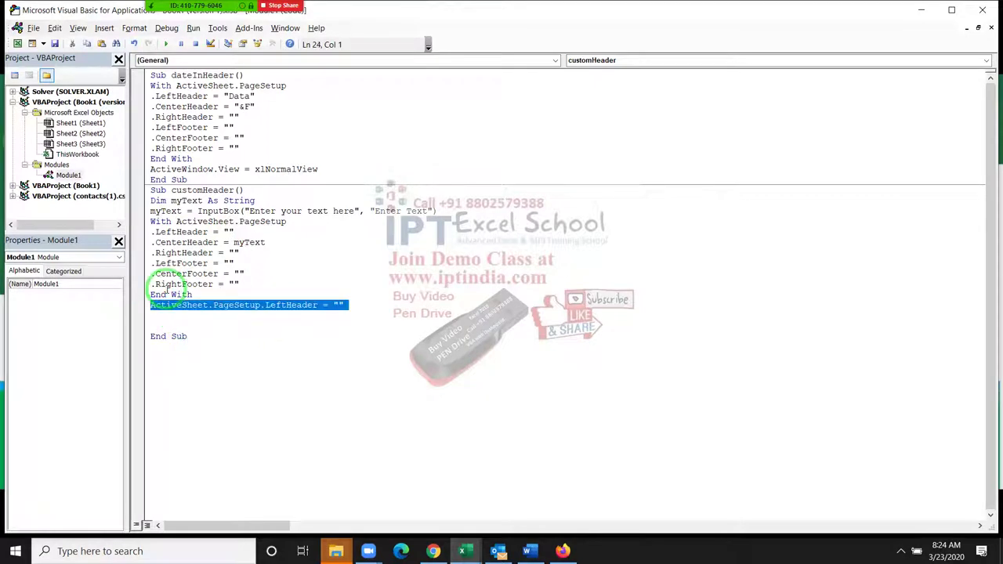
key("Right")
key("ctrl+v")
Step: Change the duplicated line's LeftHeader to CenterHeader
double_click(181, 232)
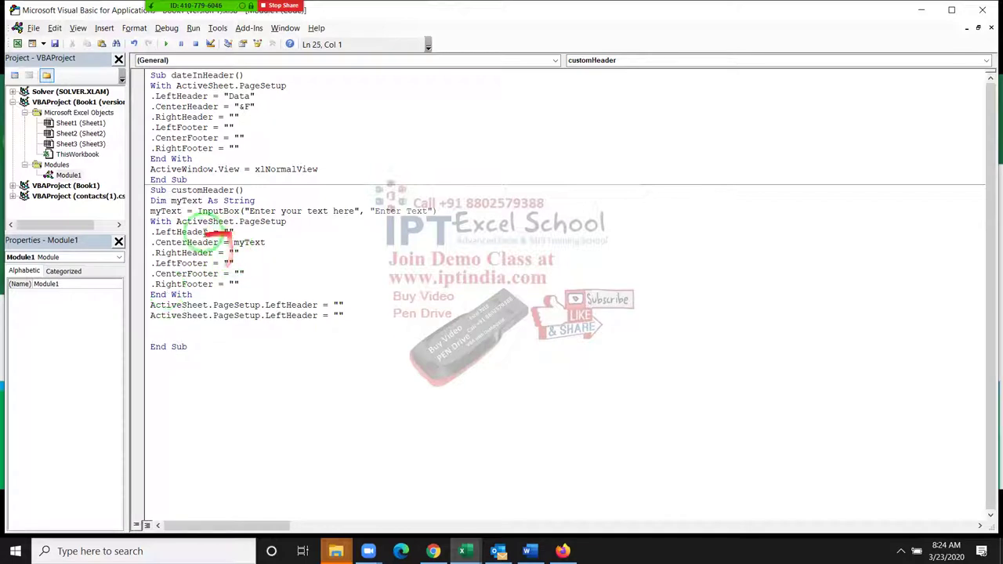
double_click(188, 242)
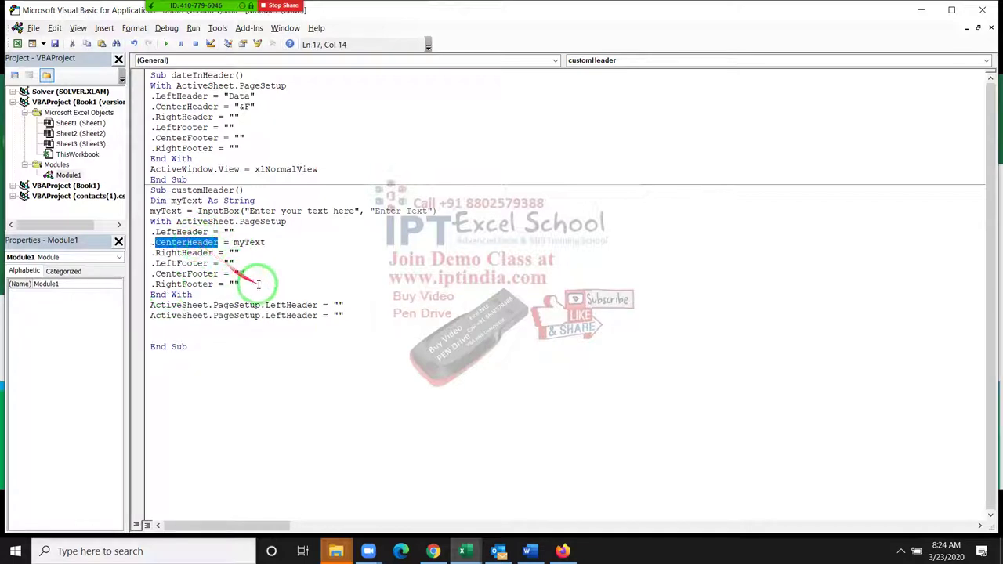
left_click_drag(345, 316, 265, 315)
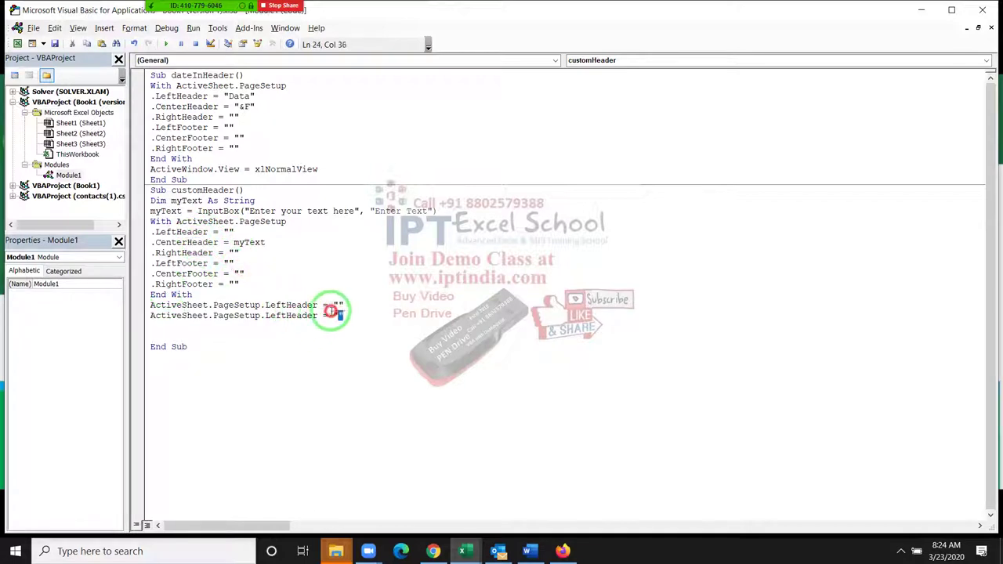
type("CenterHeader")
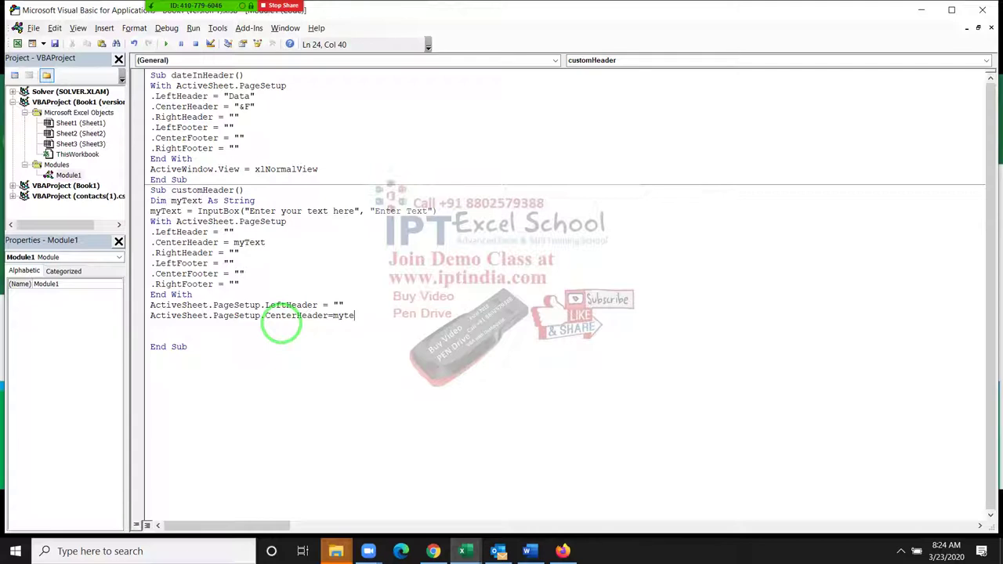
Step: Delete the two standalone ActiveSheet.PageSetup lines below End With, keeping customHeader's With block
left_click(275, 326)
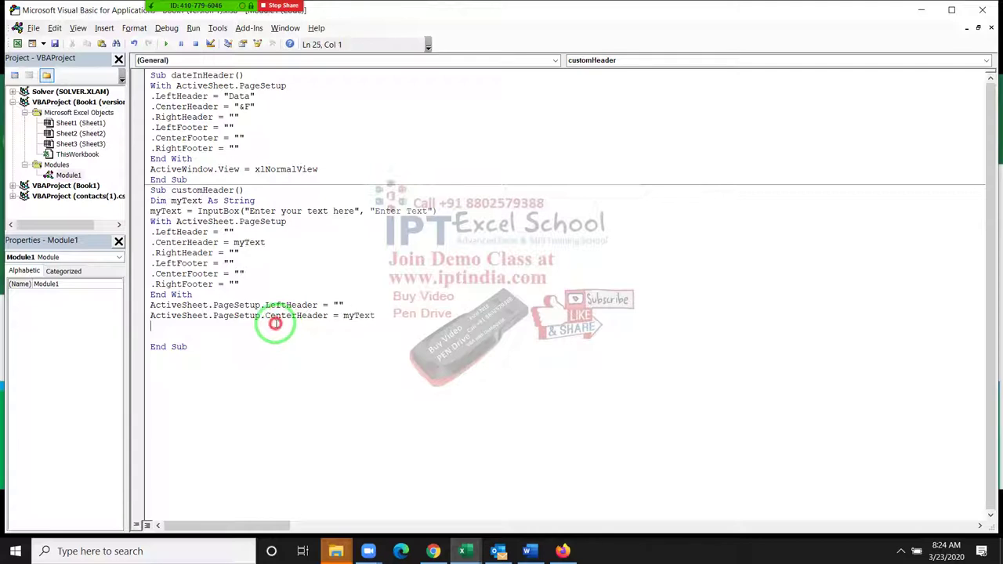
left_click_drag(240, 253, 156, 254)
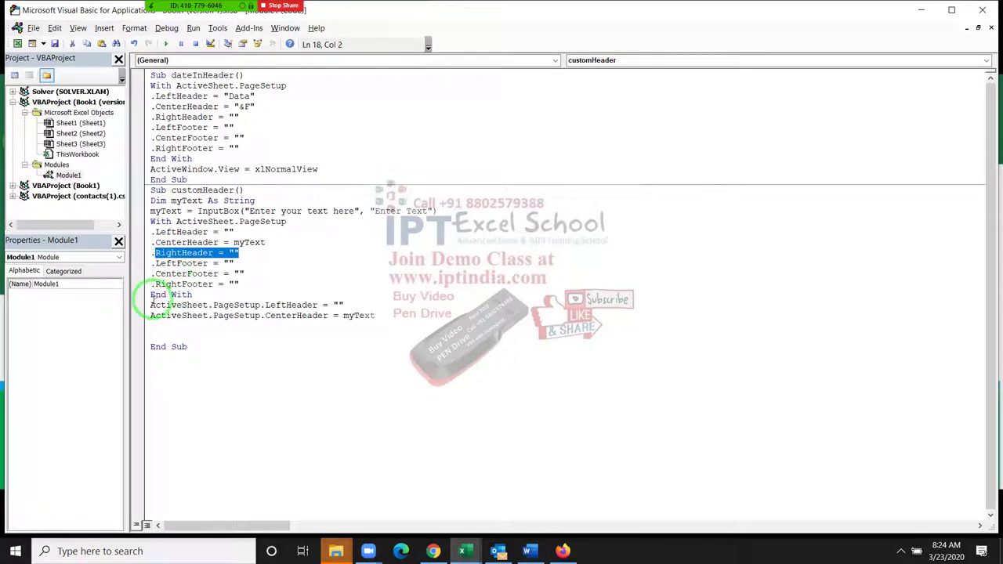
left_click_drag(240, 284, 155, 253)
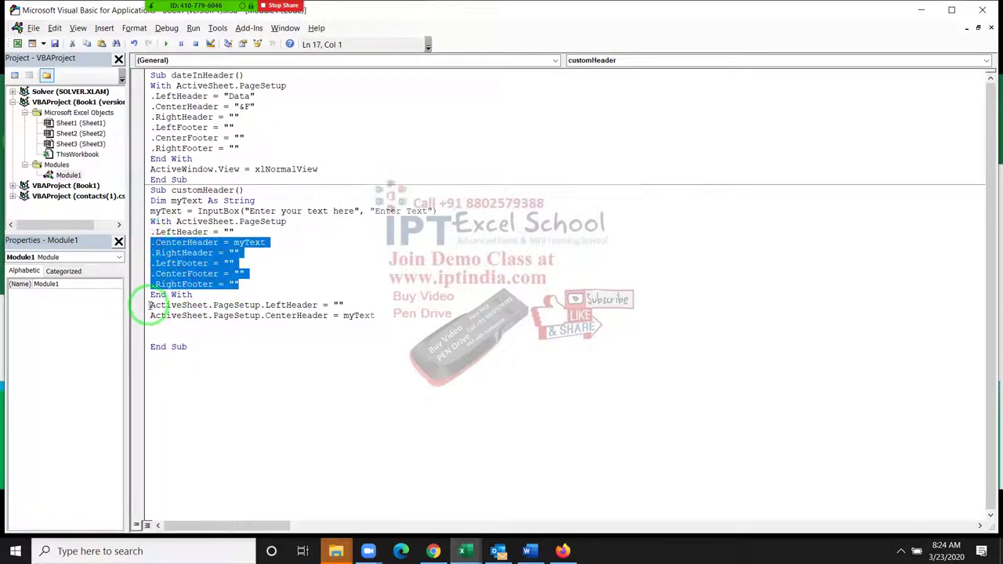
left_click_drag(149, 305, 265, 308)
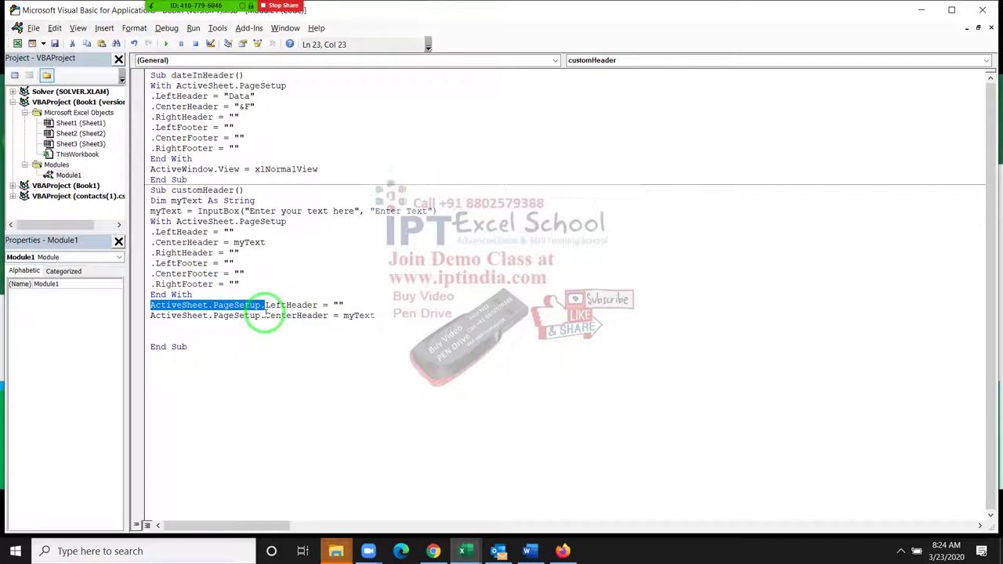
key("shift+Down")
key("shift+Down")
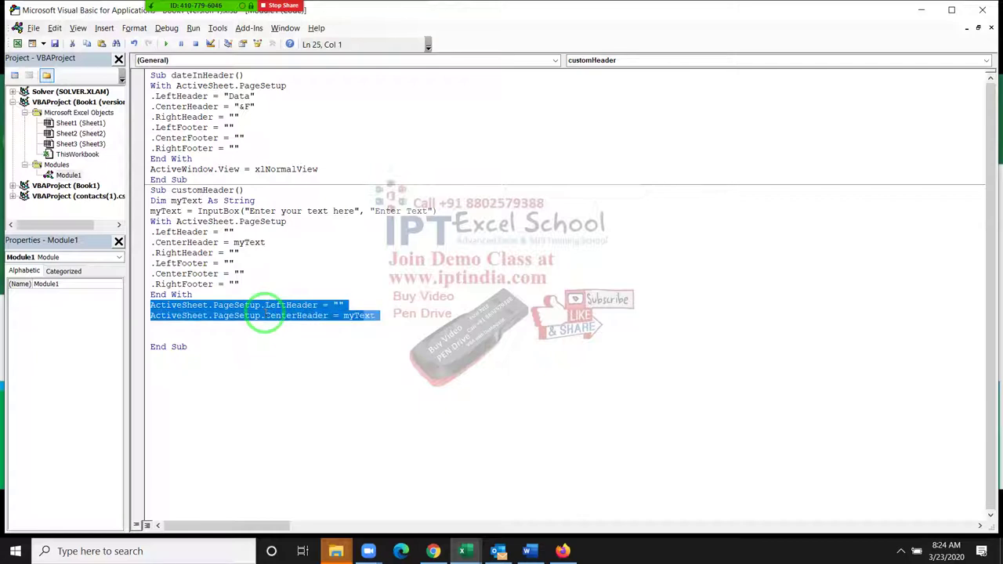
key("Delete")
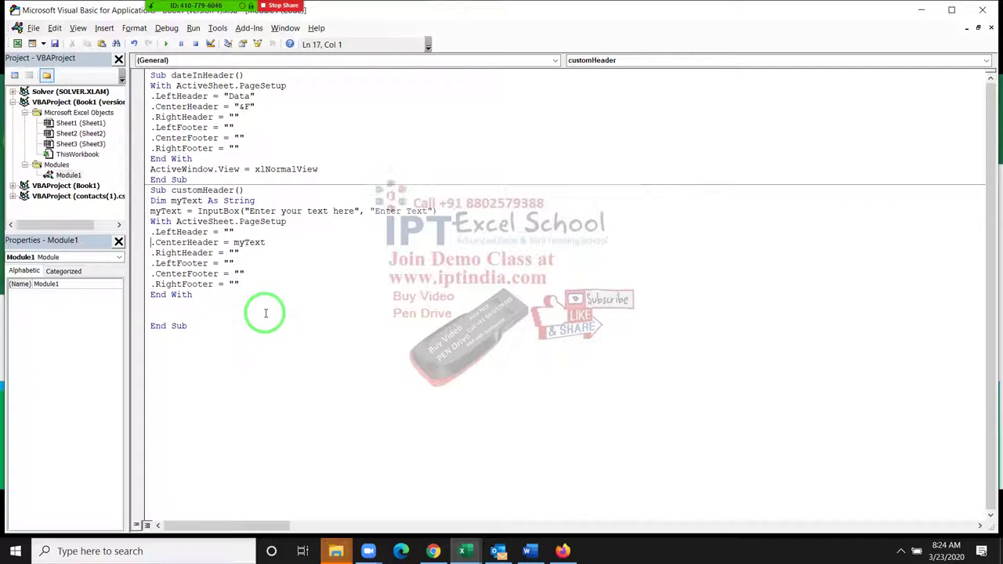
key("shift+Down")
key("Right")
key("shift+Down")
key("shift+Down")
key("shift+Down")
key("shift+Down")
key("shift+Down")
key("shift+Down")
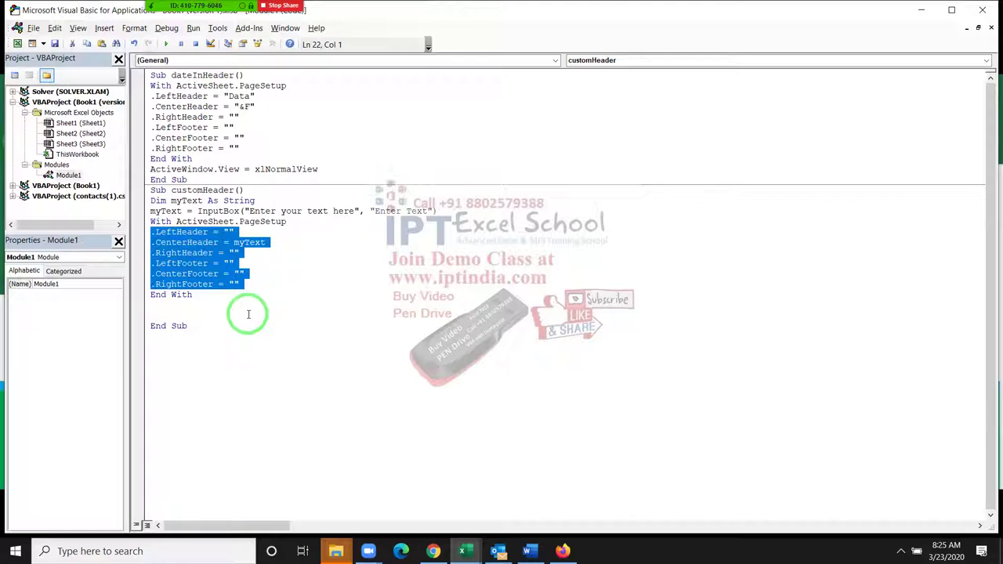
left_click(246, 315)
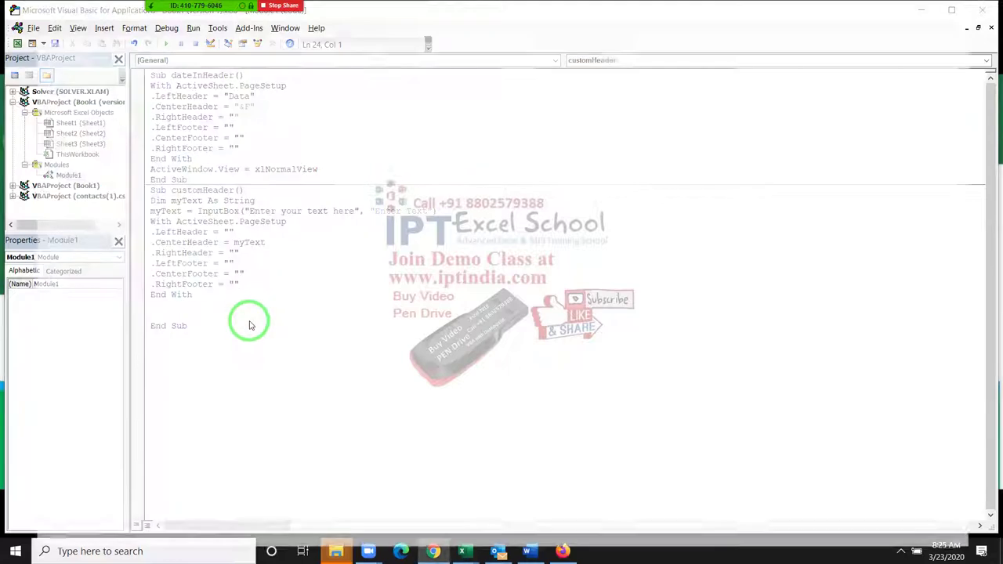
Step: Bring up the 101 VBA Google Doc and highlight 'Progress' in the section 11 heading
key("alt+Tab")
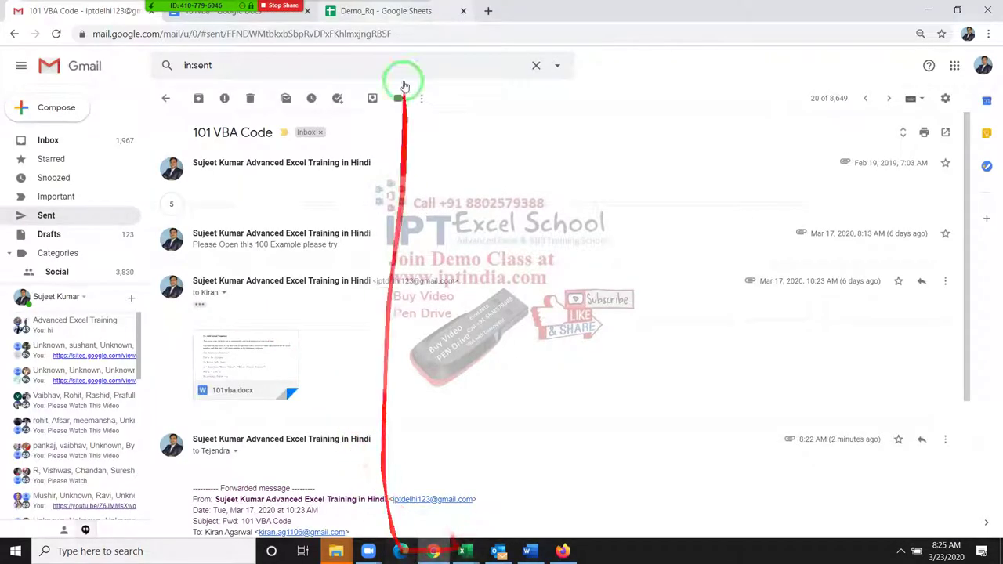
left_click(286, 24)
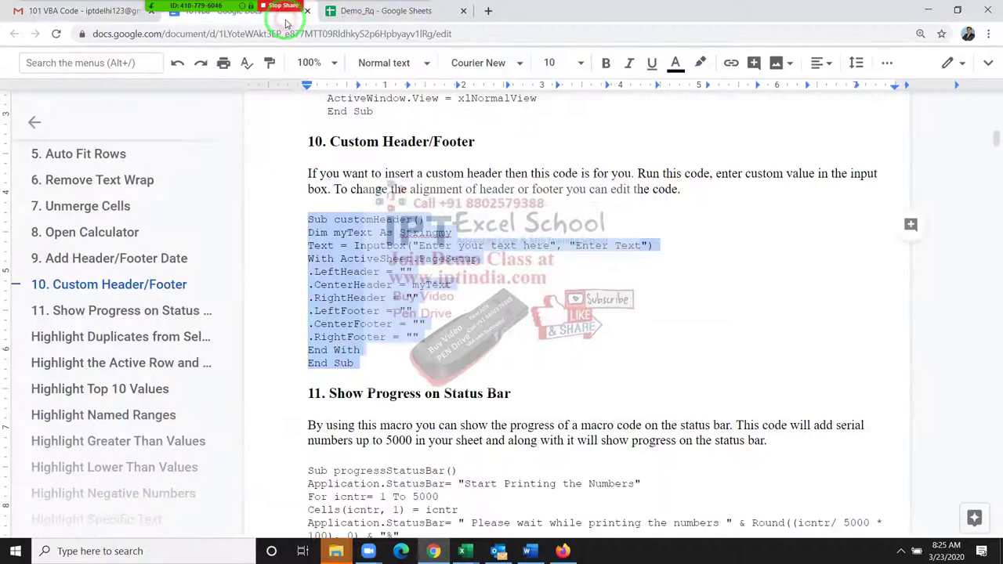
scroll(484, 328, "down", 1)
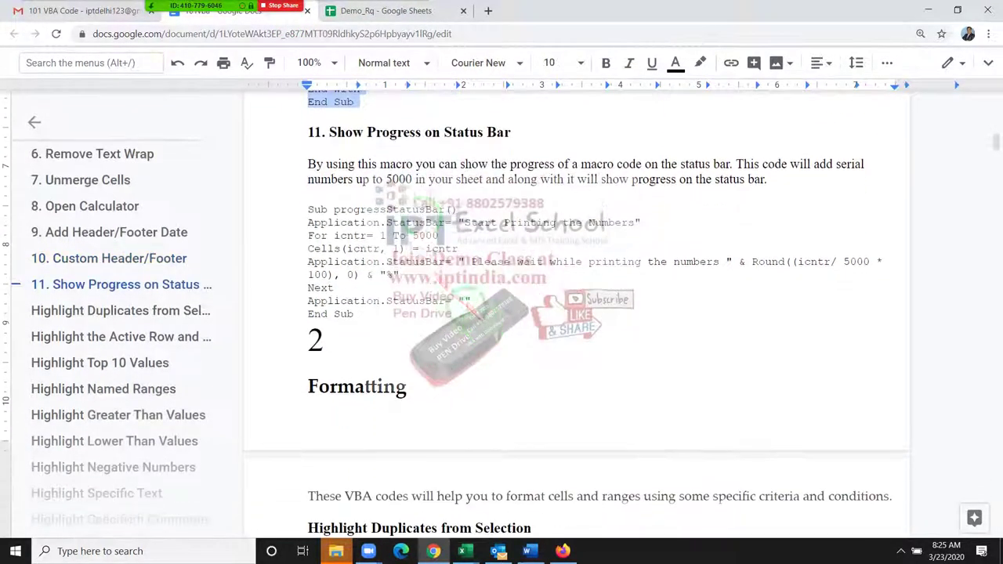
left_click(436, 139)
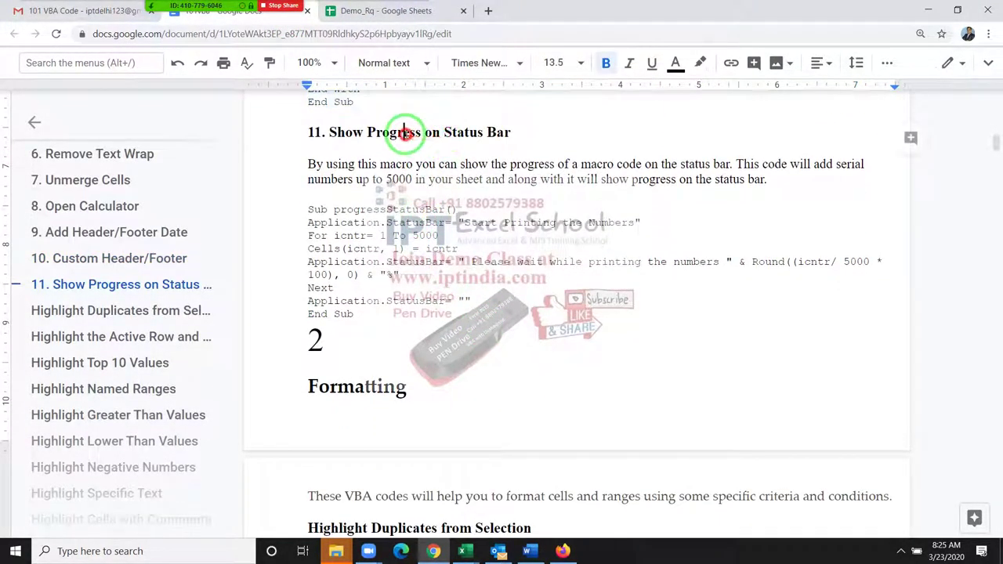
double_click(403, 133)
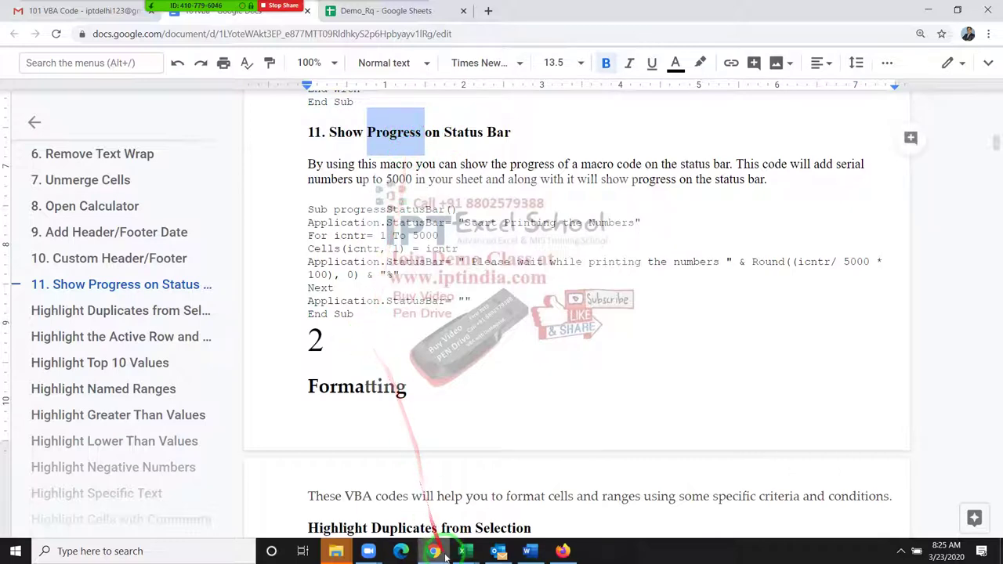
Step: Check the VBA editor and Excel, then highlight the progressStatusBar loop's starting value 1
left_click(462, 551)
key("alt+Tab")
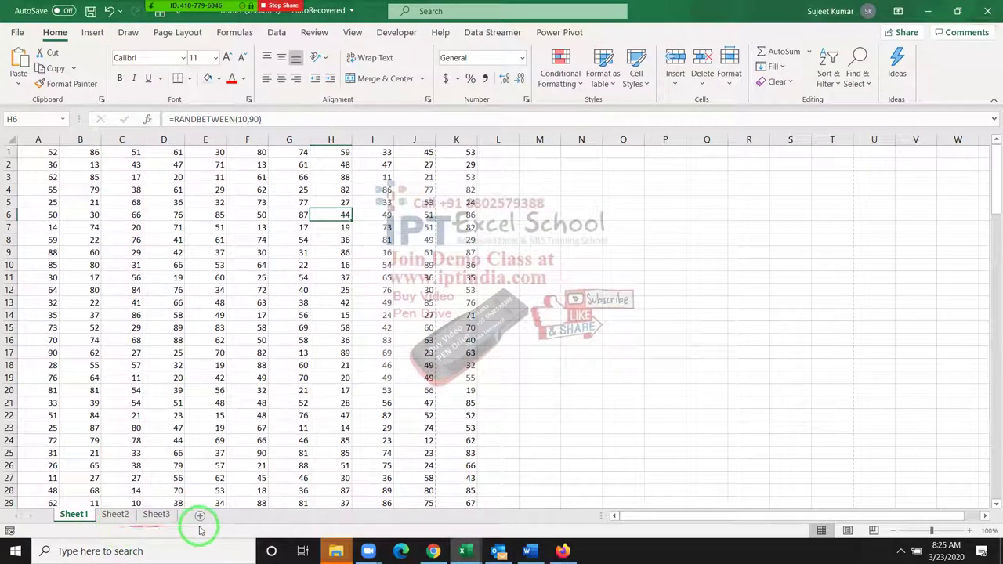
key("alt+Tab")
key("alt+Tab")
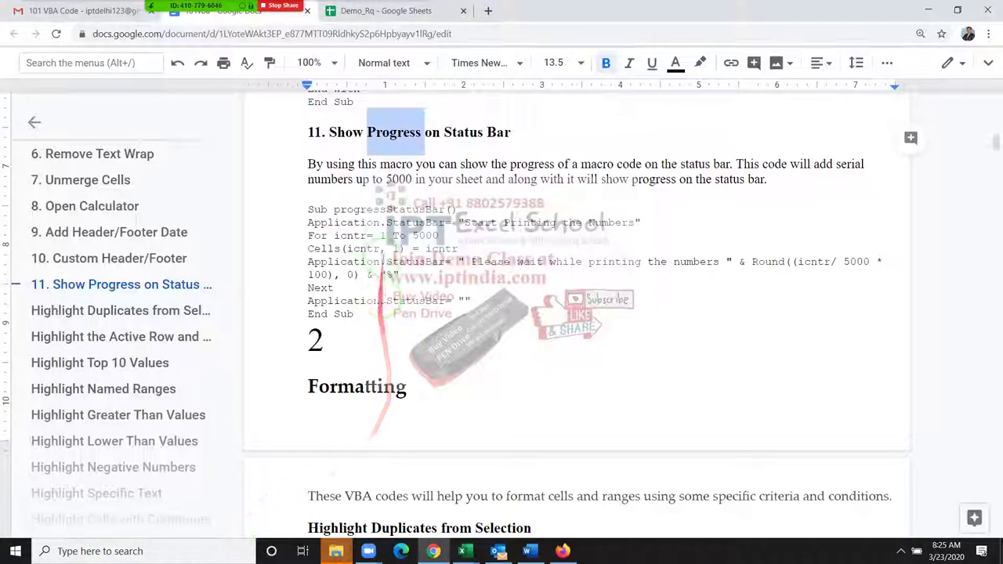
double_click(384, 235)
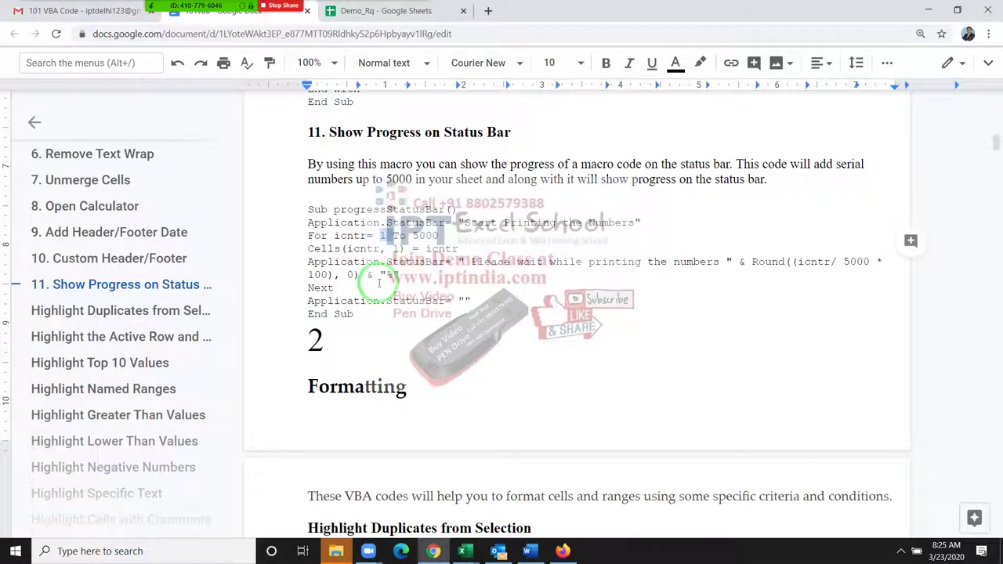
scroll(376, 296, "down", 2)
scroll(376, 296, "down", 2)
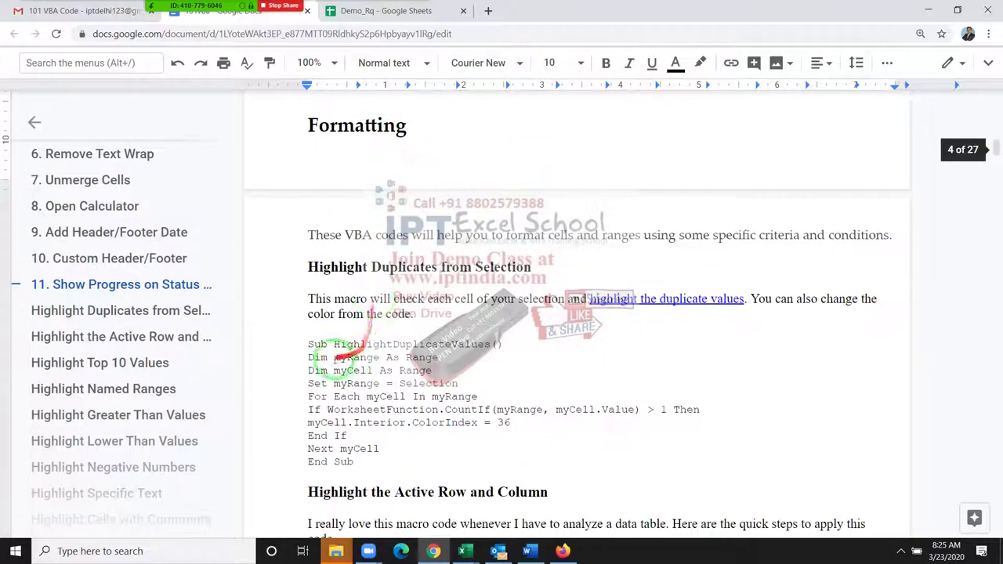
left_click(312, 342)
left_click_drag(312, 343, 384, 459)
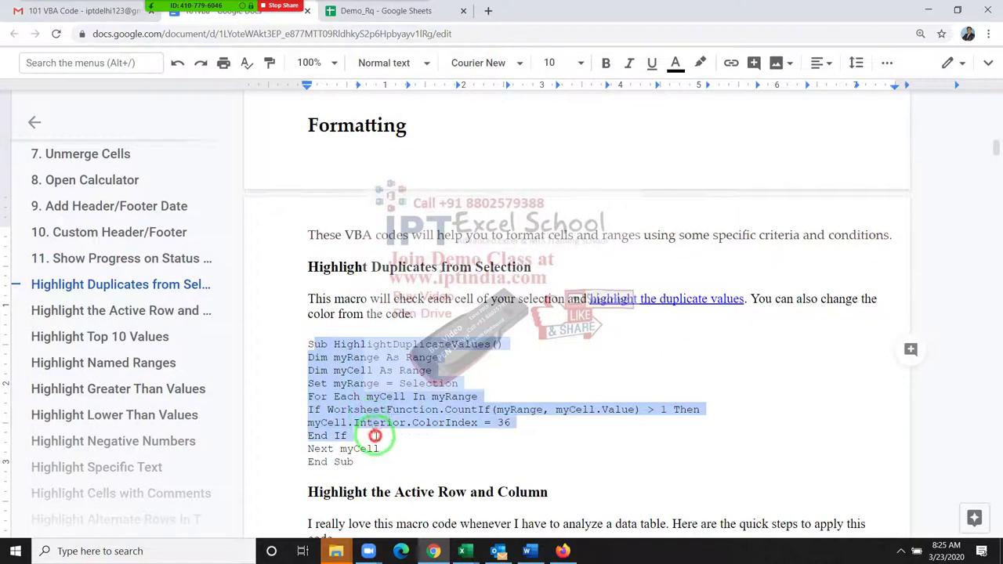
scroll(385, 454, "down", 5)
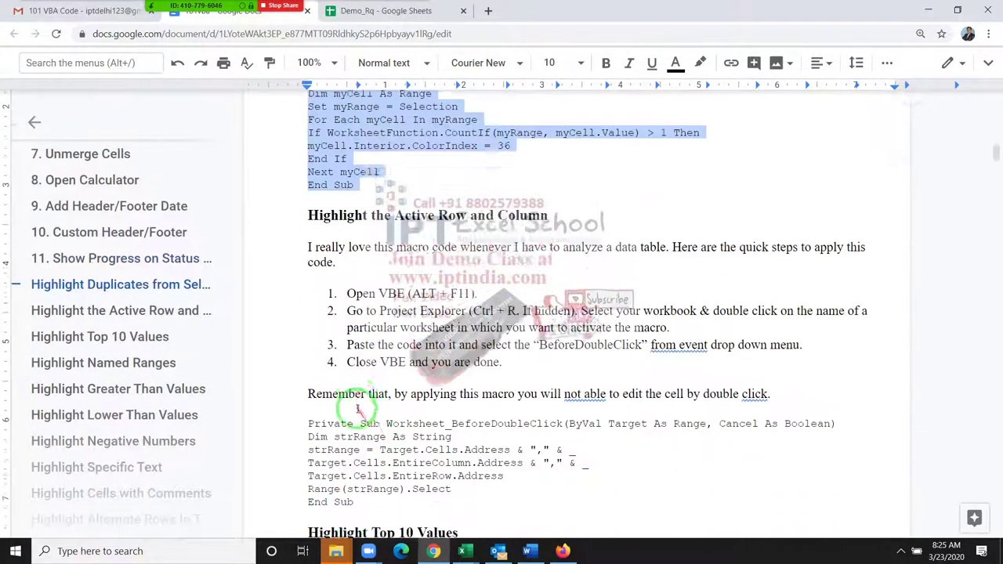
mouse_move(306, 308)
left_mouse_down()
mouse_move(346, 392)
mouse_move(354, 386)
left_mouse_up()
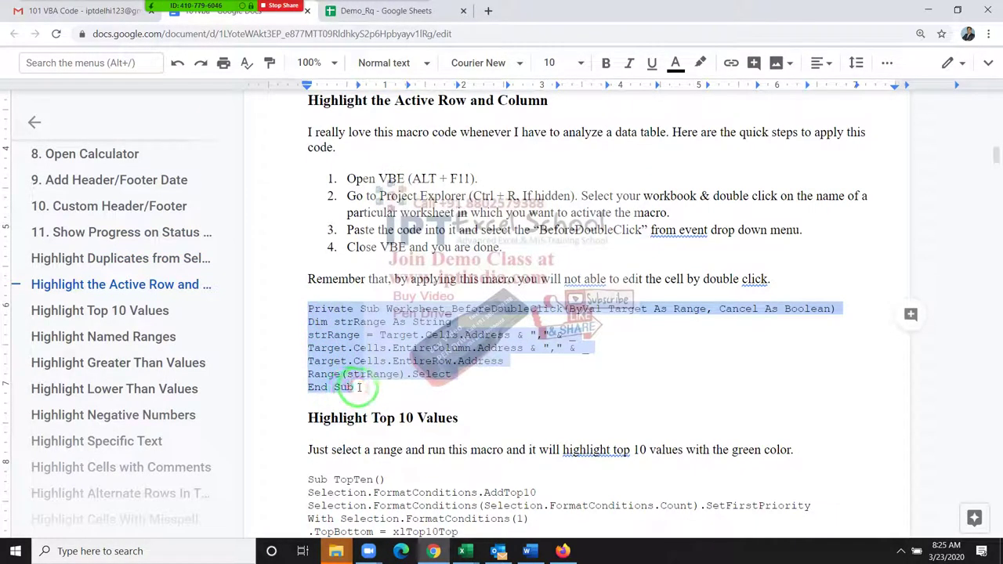
scroll(358, 386, "up", 4)
scroll(358, 387, "up", 2)
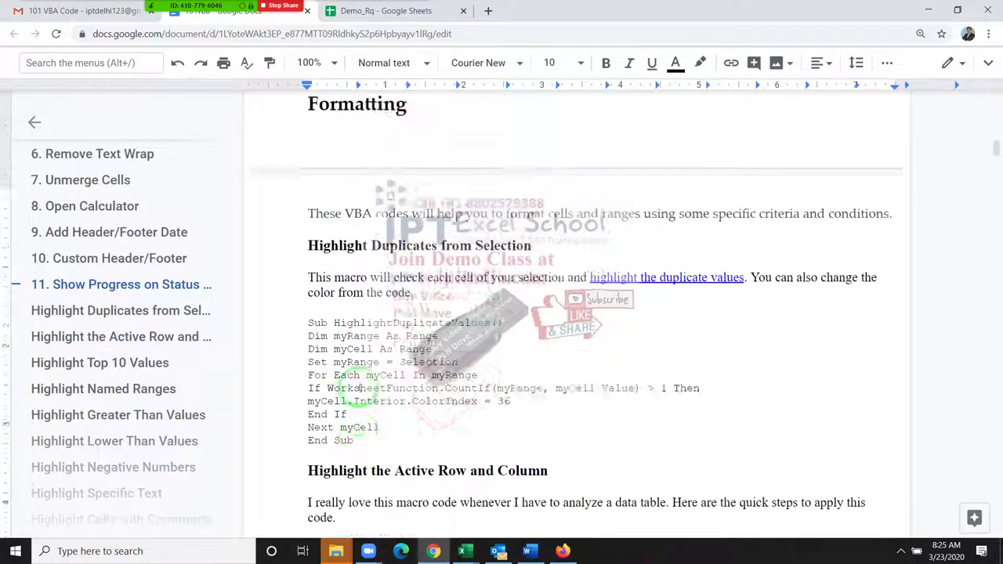
scroll(359, 384, "up", 4)
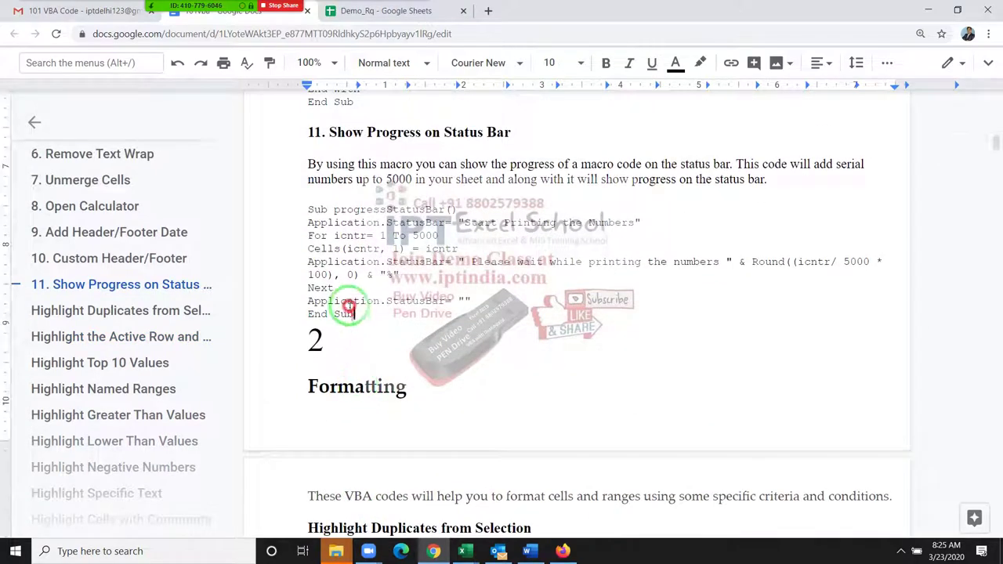
left_click_drag(354, 313, 310, 213)
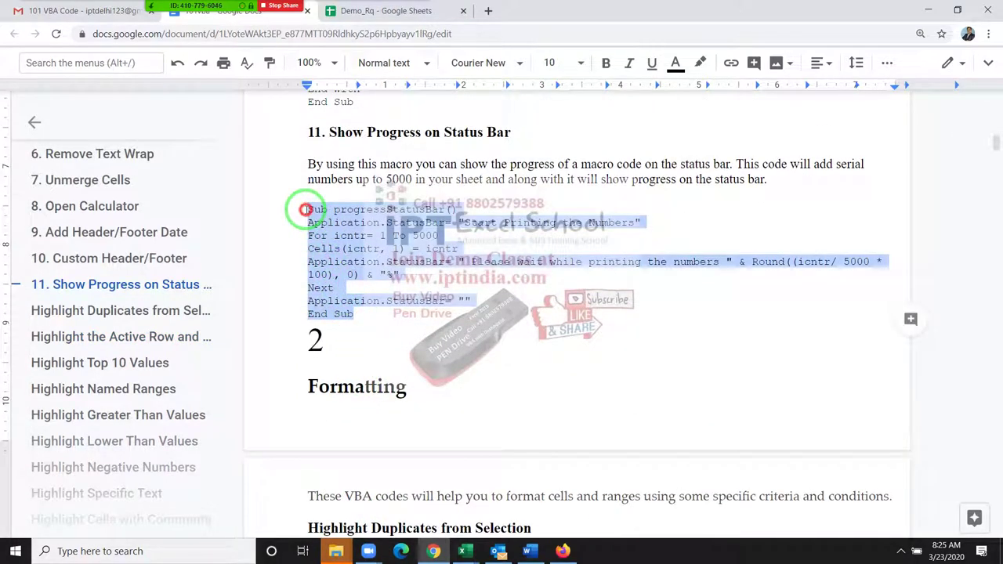
left_click(498, 277)
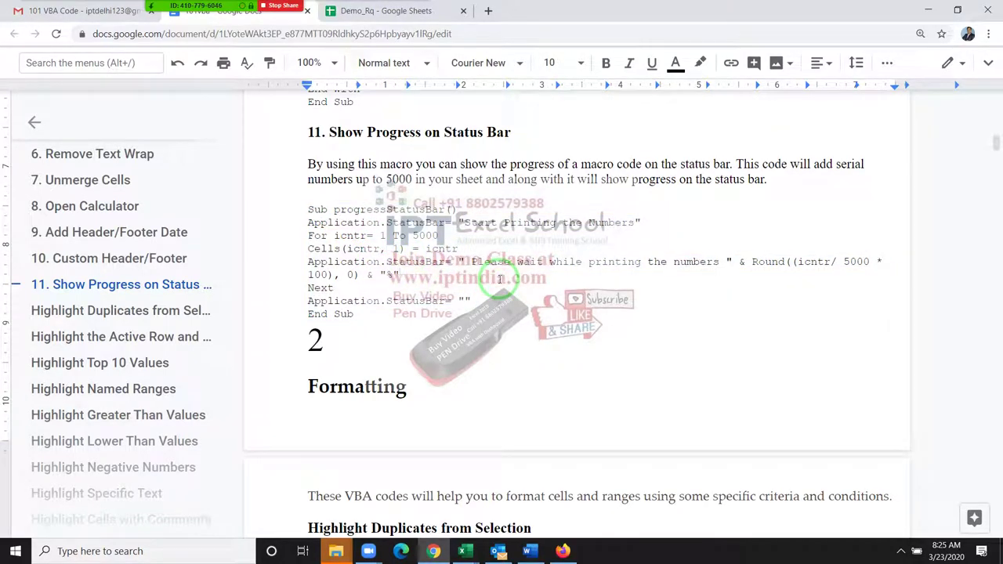
scroll(495, 322, "up", 2)
scroll(495, 323, "up", 2)
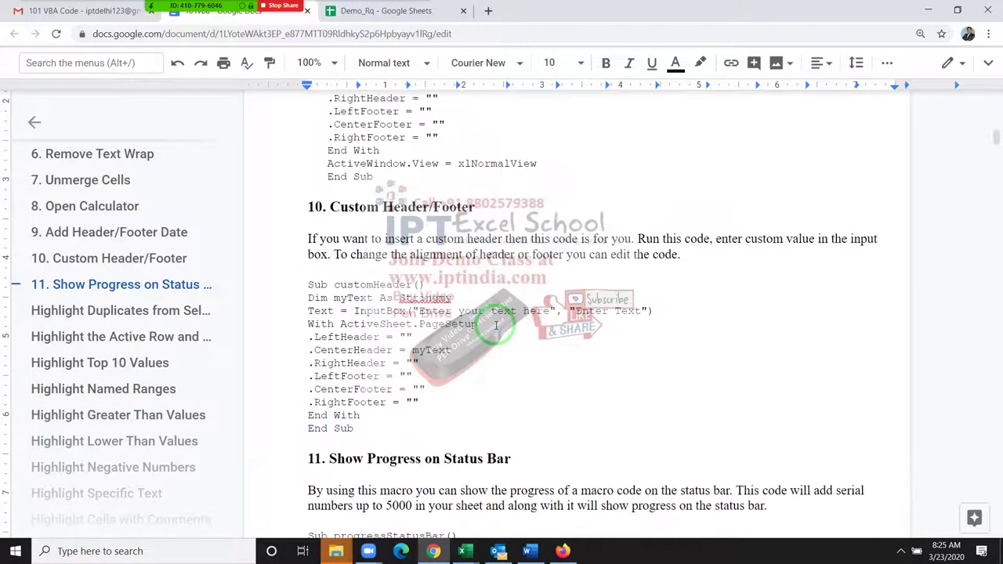
scroll(495, 325, "down", 4)
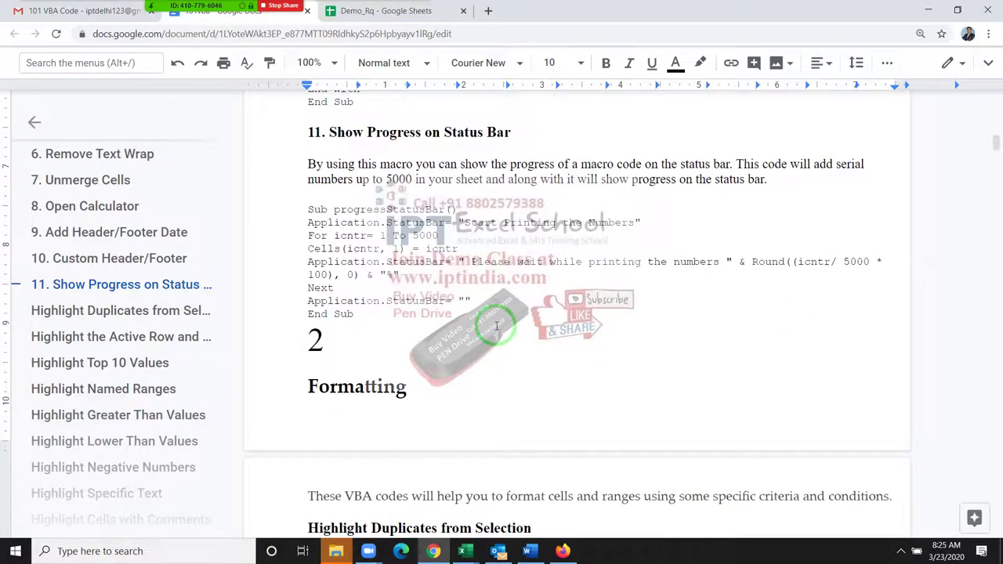
scroll(496, 326, "down", 3)
scroll(496, 326, "down", 3)
scroll(495, 326, "down", 2)
scroll(496, 326, "down", 3)
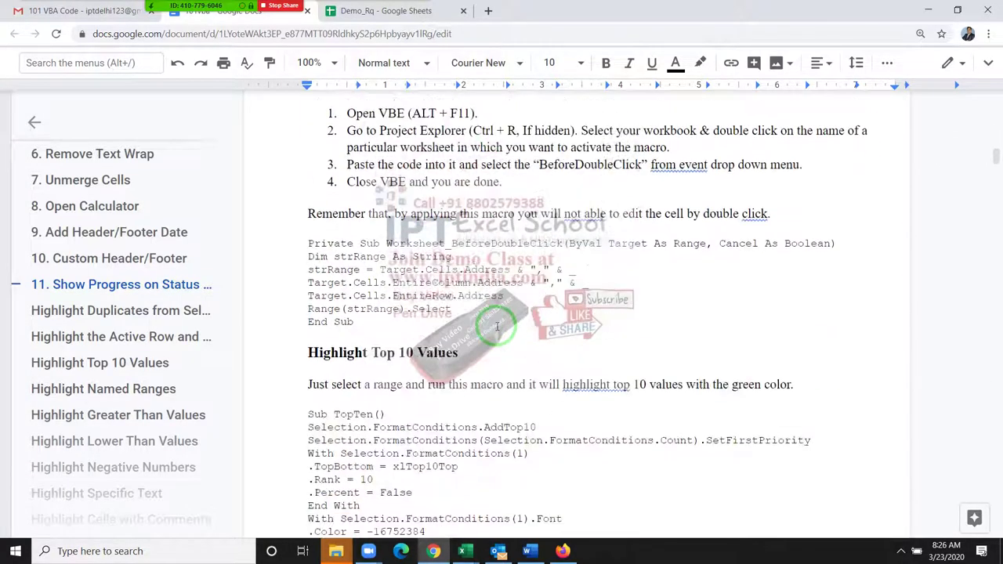
scroll(496, 326, "down", 2)
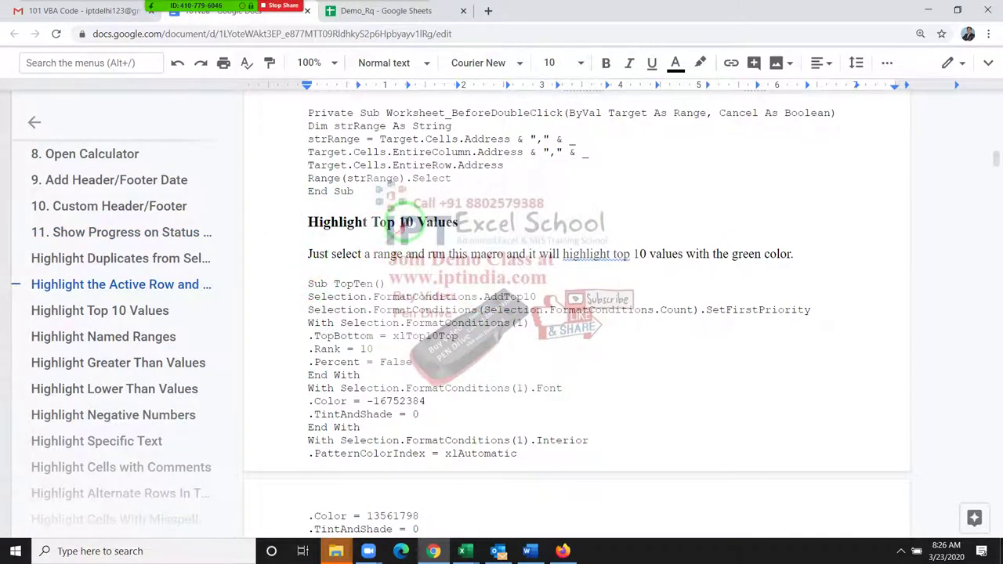
left_click(394, 225)
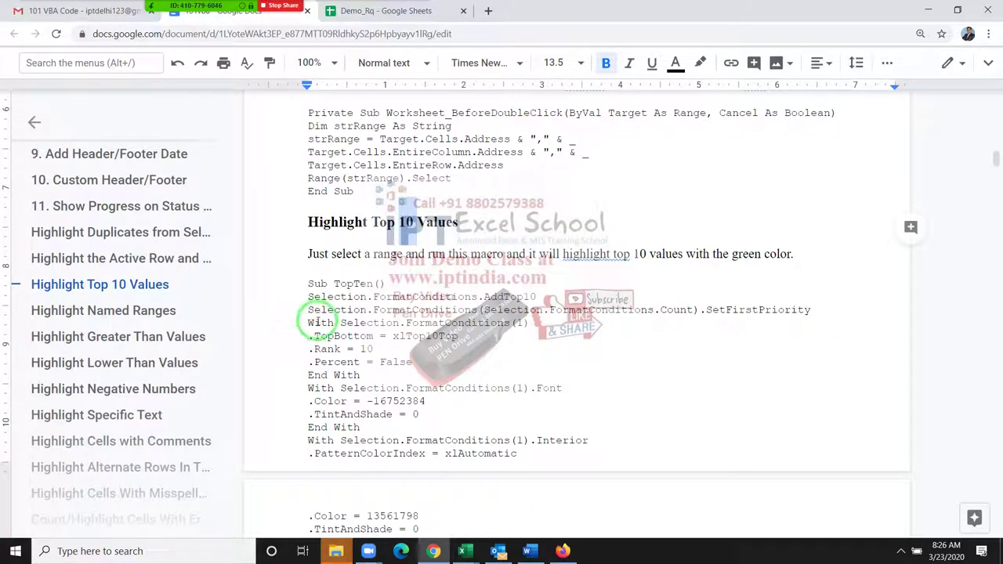
scroll(311, 321, "down", 4)
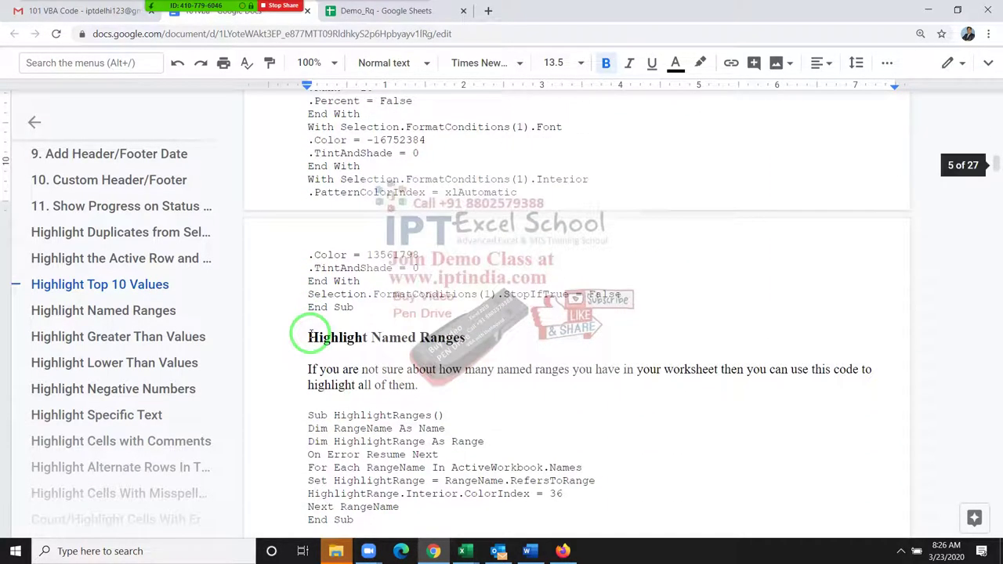
scroll(311, 335, "down", 2)
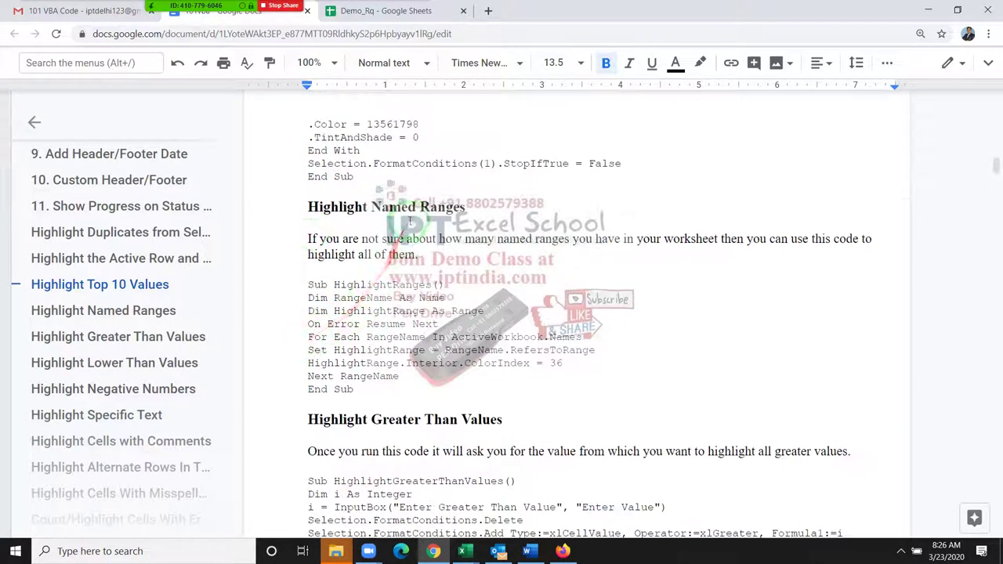
left_click(417, 206)
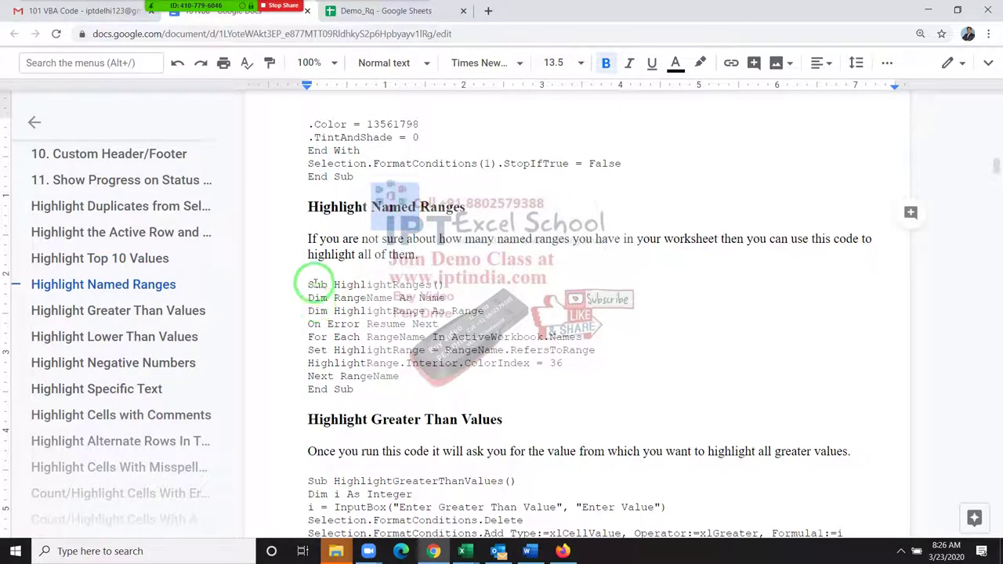
left_click_drag(307, 284, 395, 385)
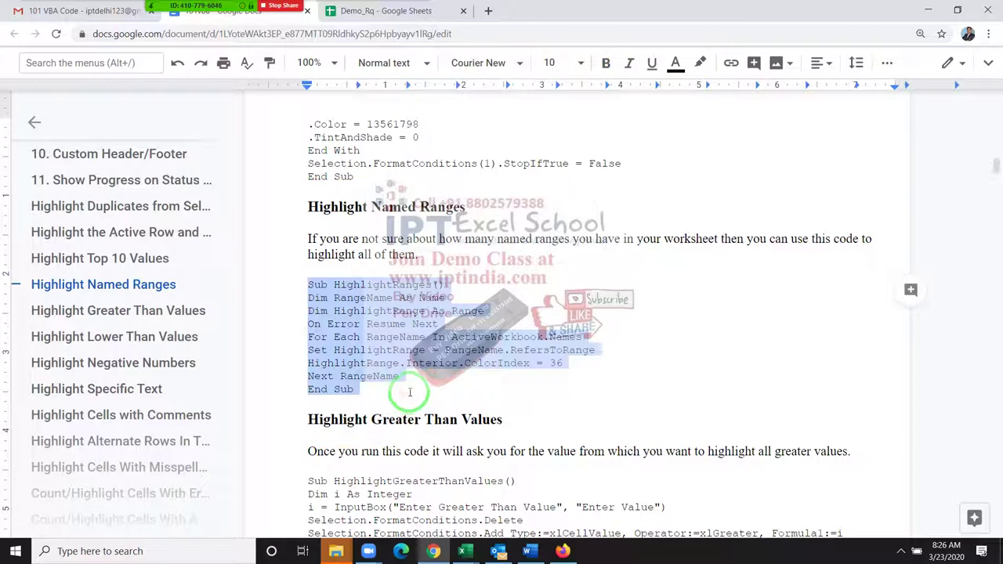
left_click(416, 379)
scroll(416, 379, "down", 2)
scroll(416, 380, "up", 3)
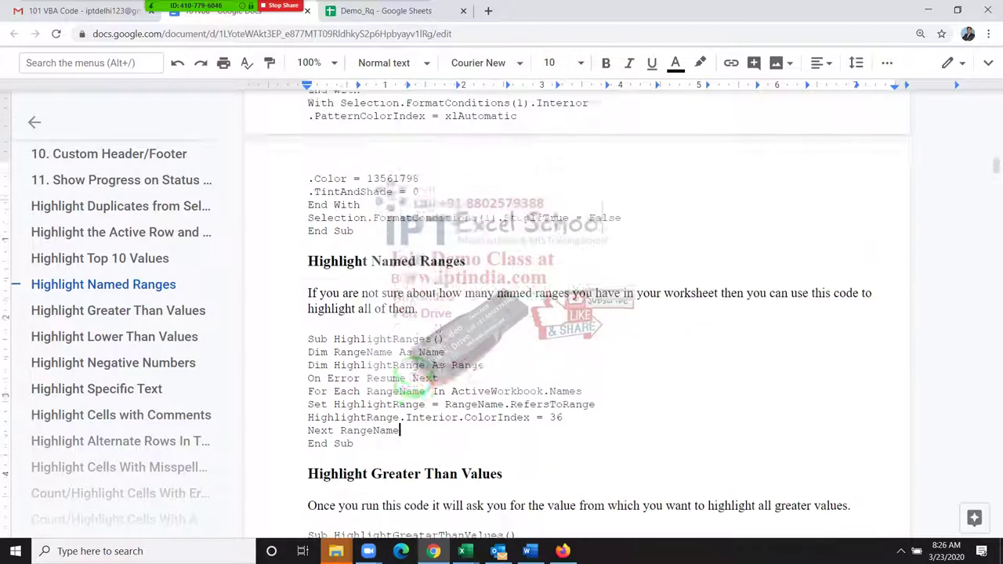
scroll(413, 379, "up", 4)
scroll(415, 379, "up", 4)
scroll(413, 379, "up", 3)
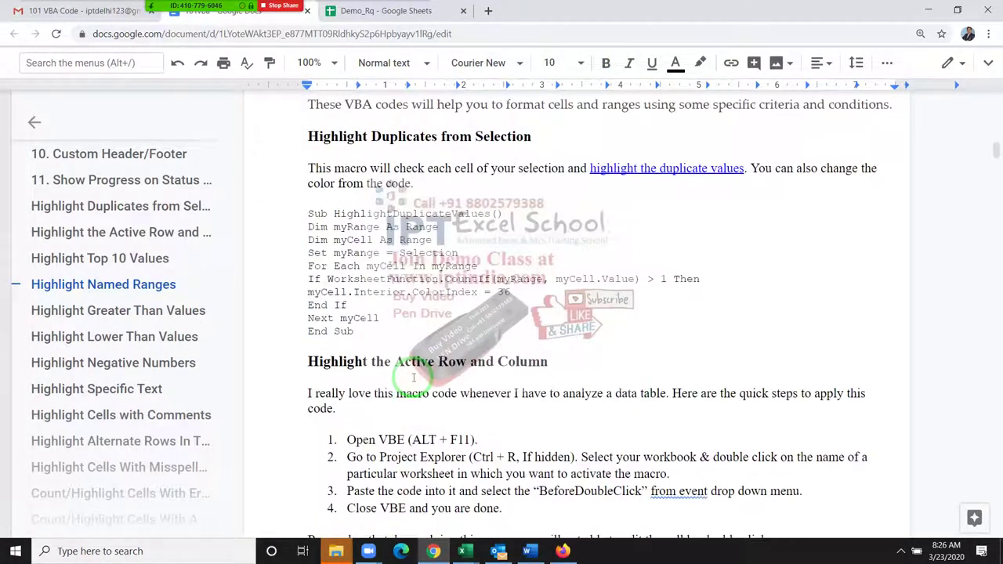
scroll(413, 379, "up", 3)
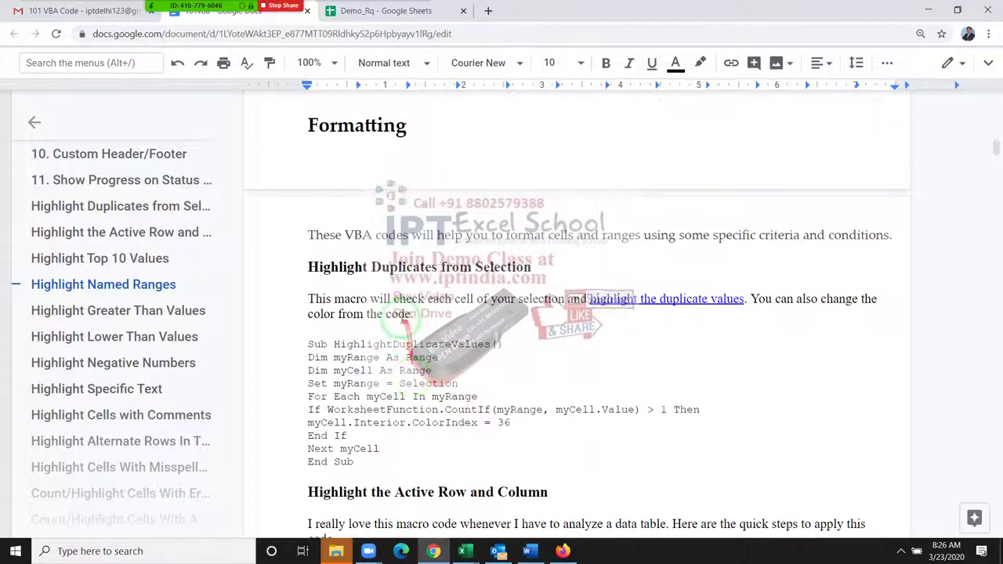
left_click(309, 261)
left_click_drag(310, 267, 547, 275)
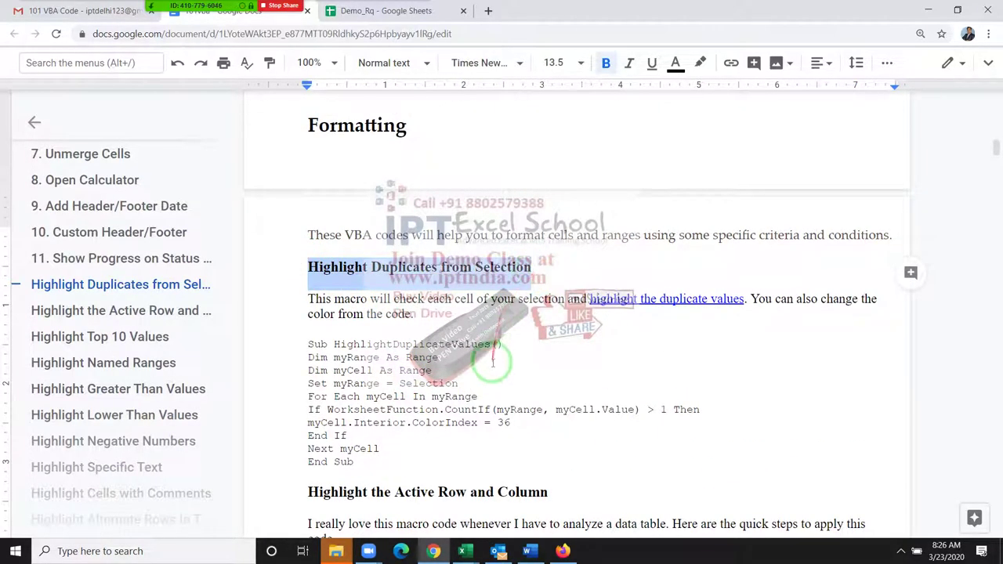
double_click(463, 411)
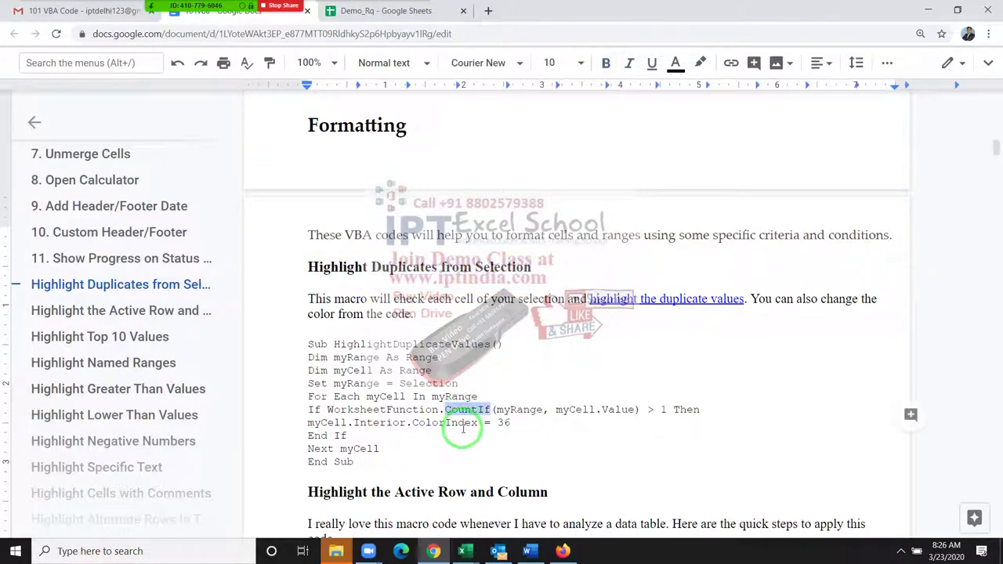
scroll(463, 429, "down", 1)
scroll(463, 429, "down", 1)
scroll(463, 430, "down", 2)
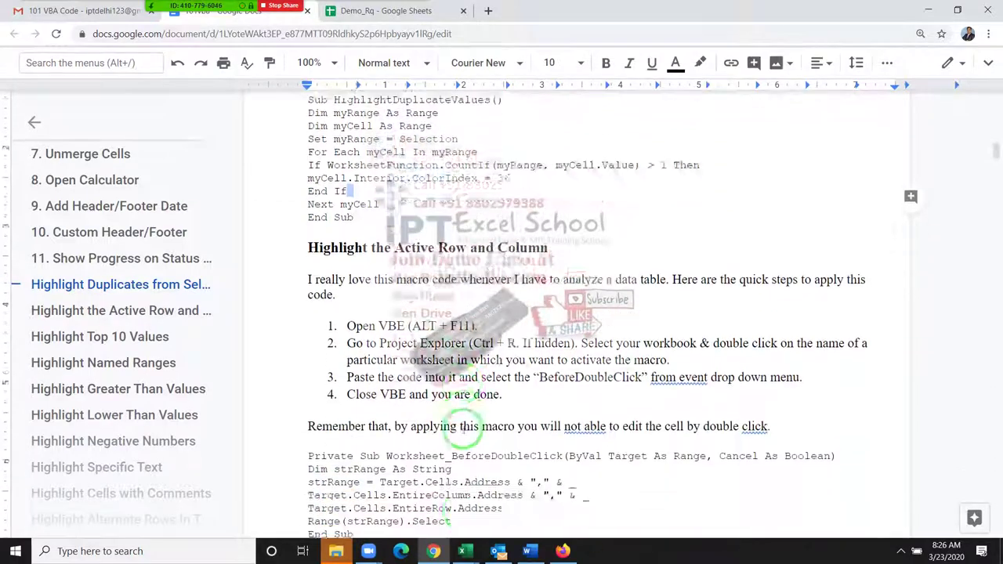
scroll(463, 430, "down", 1)
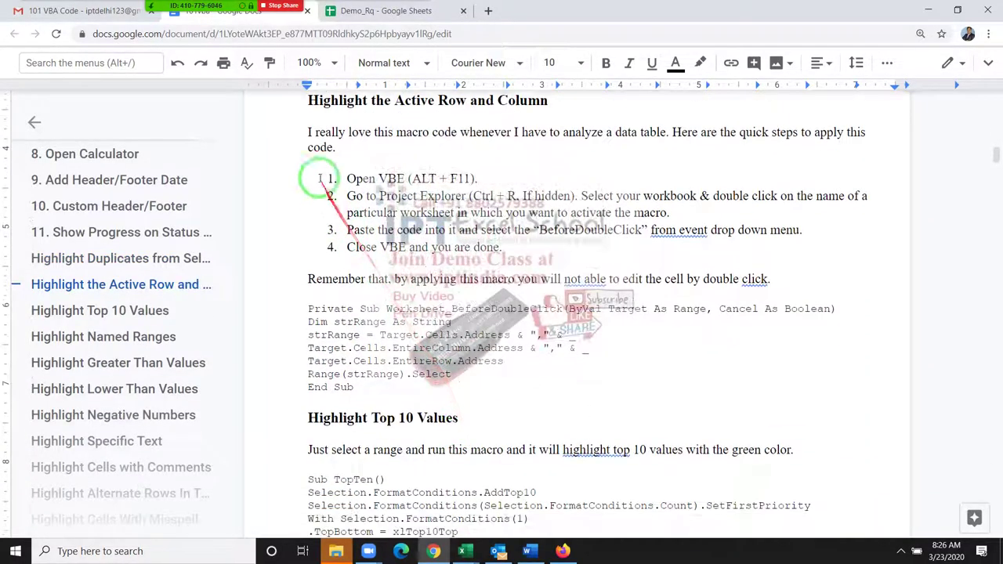
mouse_move(308, 149)
left_mouse_down()
mouse_move(510, 251)
mouse_move(771, 283)
left_mouse_up()
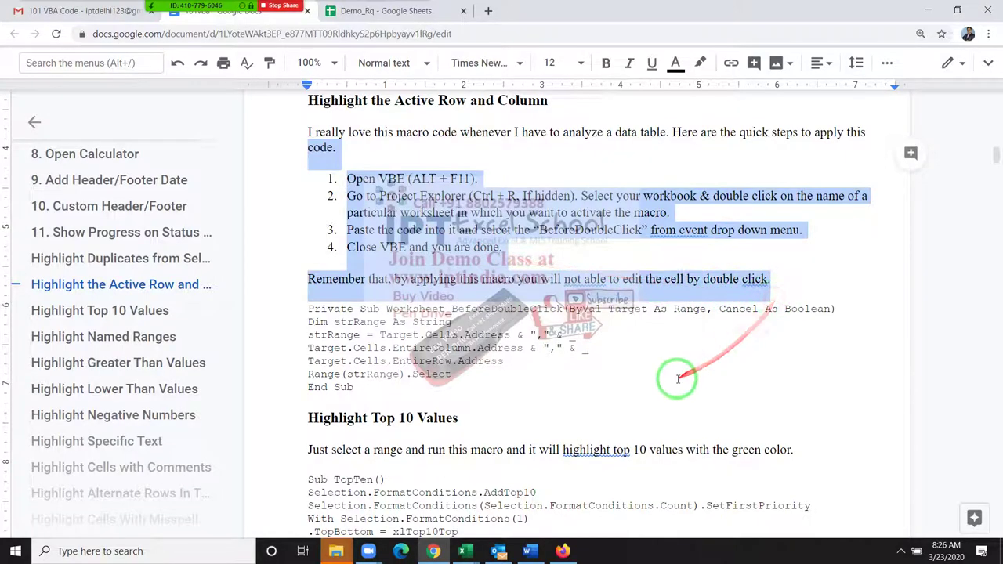
scroll(673, 386, "down", 2)
scroll(666, 392, "down", 3)
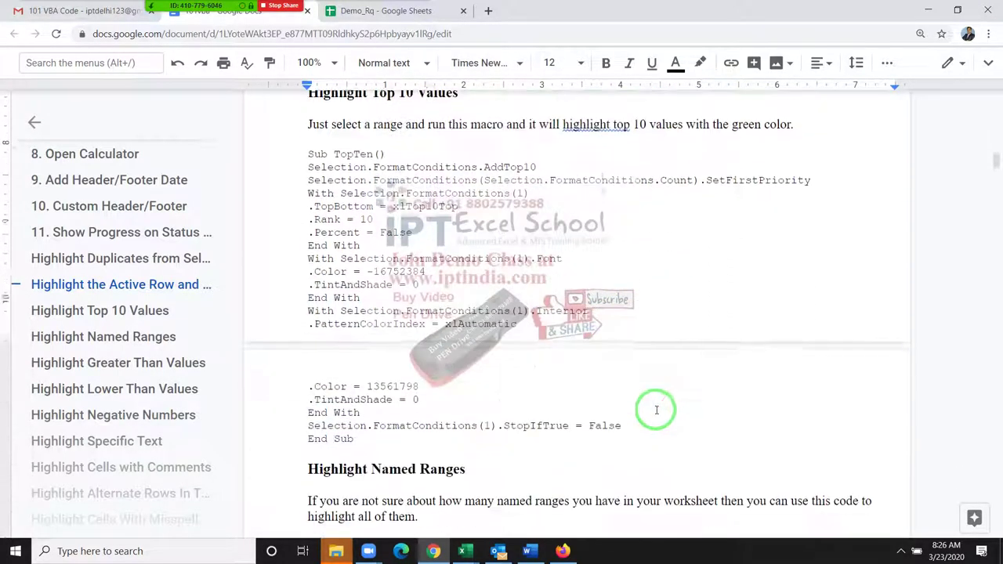
scroll(657, 394, "down", 1)
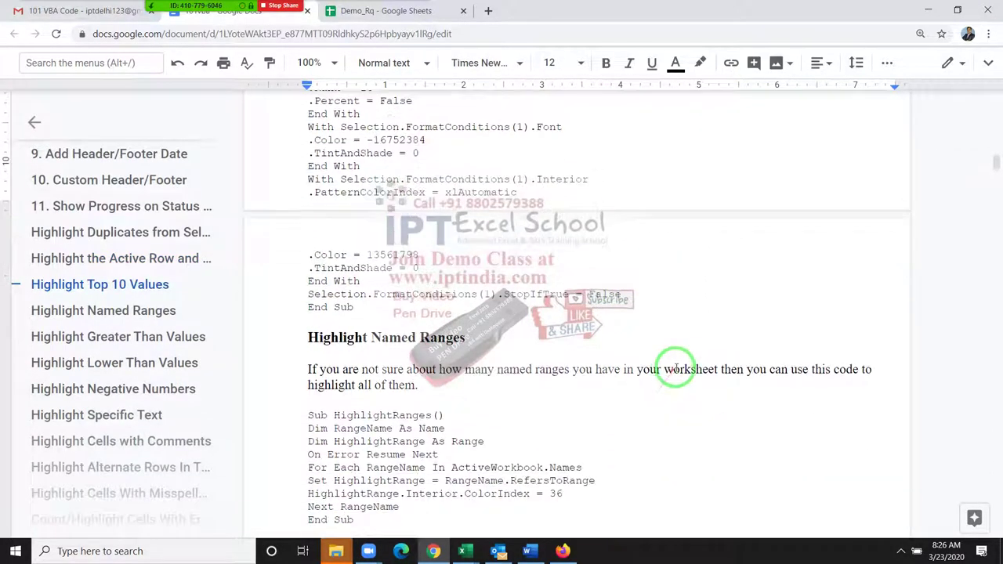
scroll(672, 365, "down", 1)
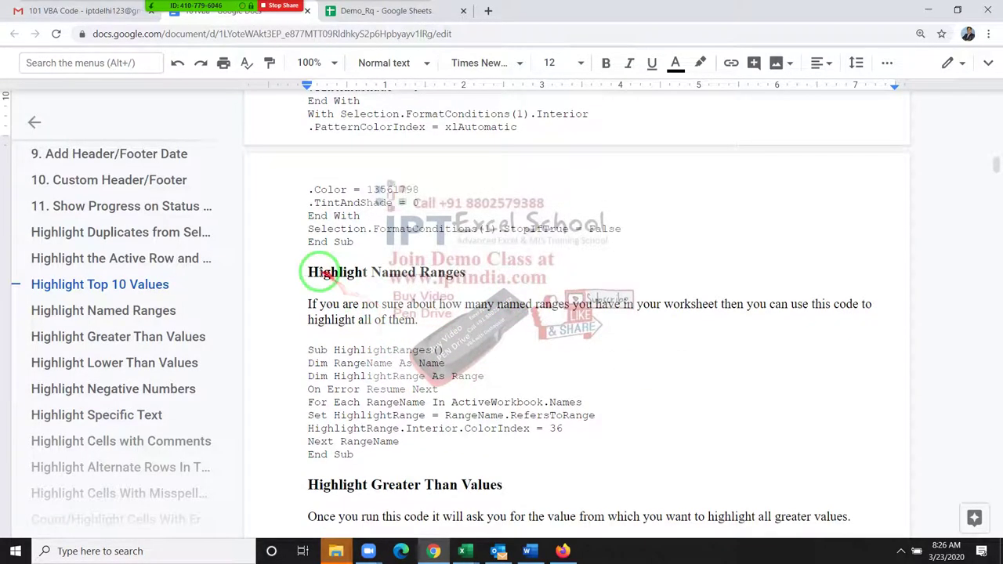
left_click_drag(308, 272, 493, 305)
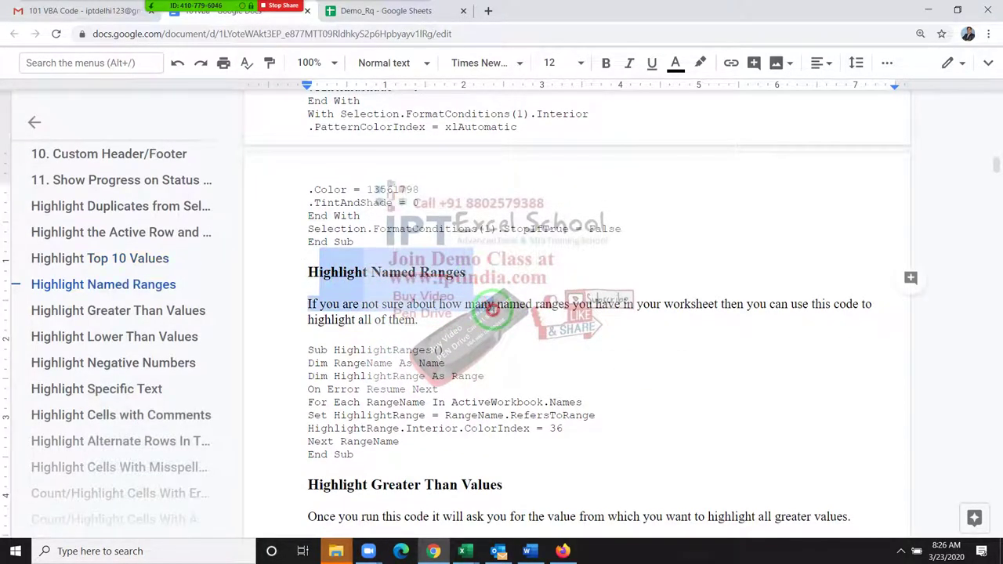
left_click_drag(354, 456, 306, 347)
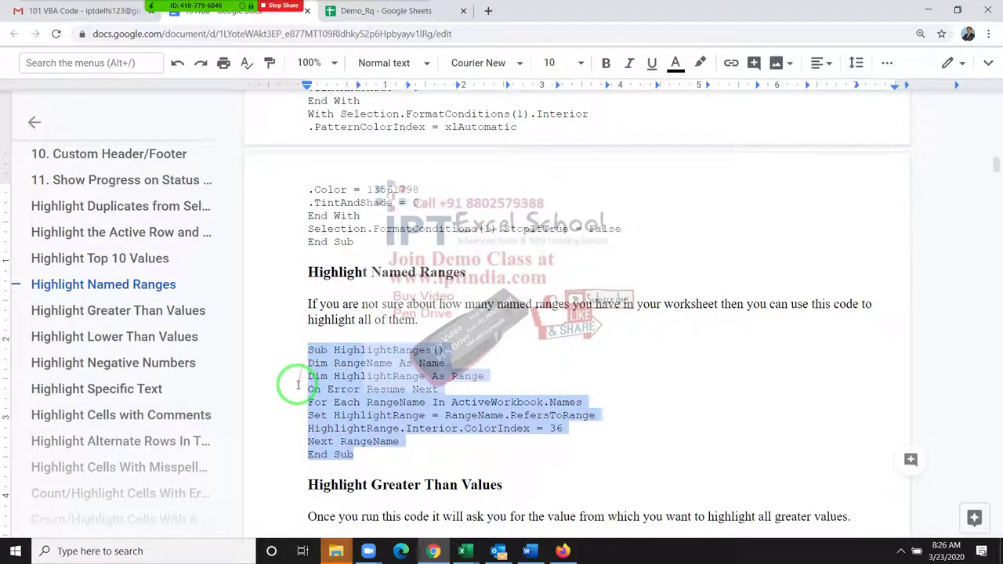
scroll(298, 385, "down", 2)
scroll(298, 385, "down", 3)
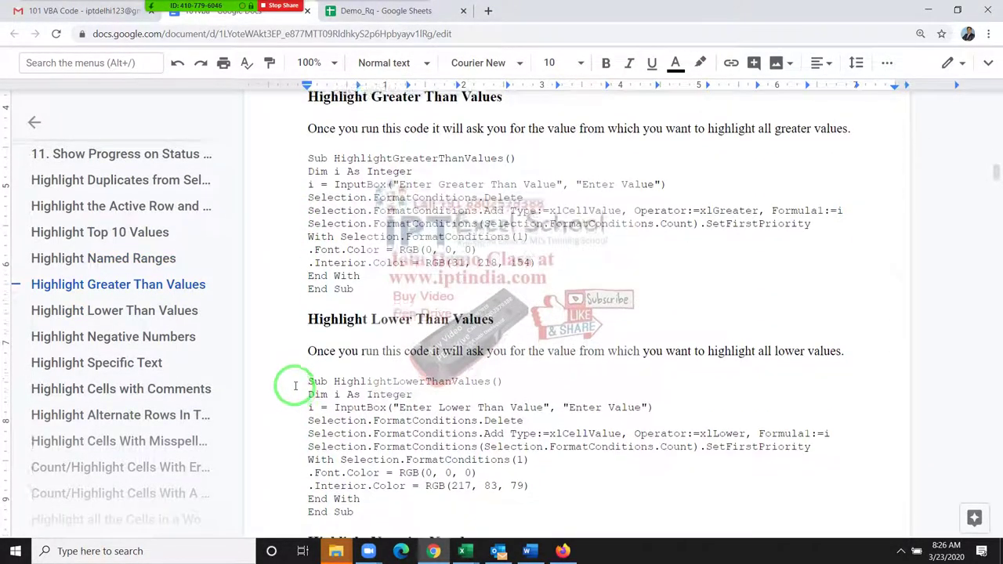
scroll(296, 385, "up", 7)
scroll(295, 384, "up", 4)
scroll(296, 385, "down", 3)
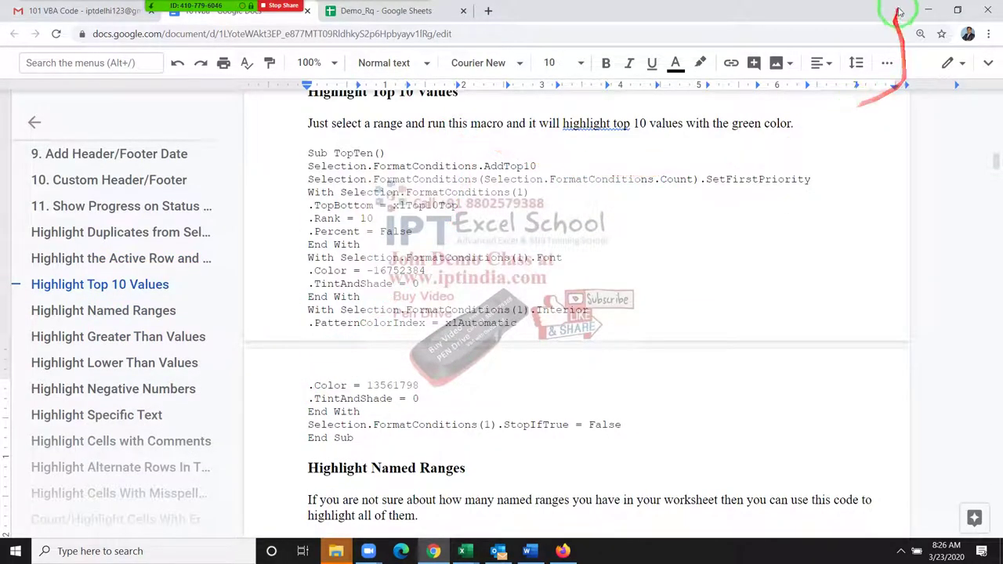
Step: Minimize Chrome, Excel and the VBA editor, then open the desktop's shortcut menu
left_click(930, 11)
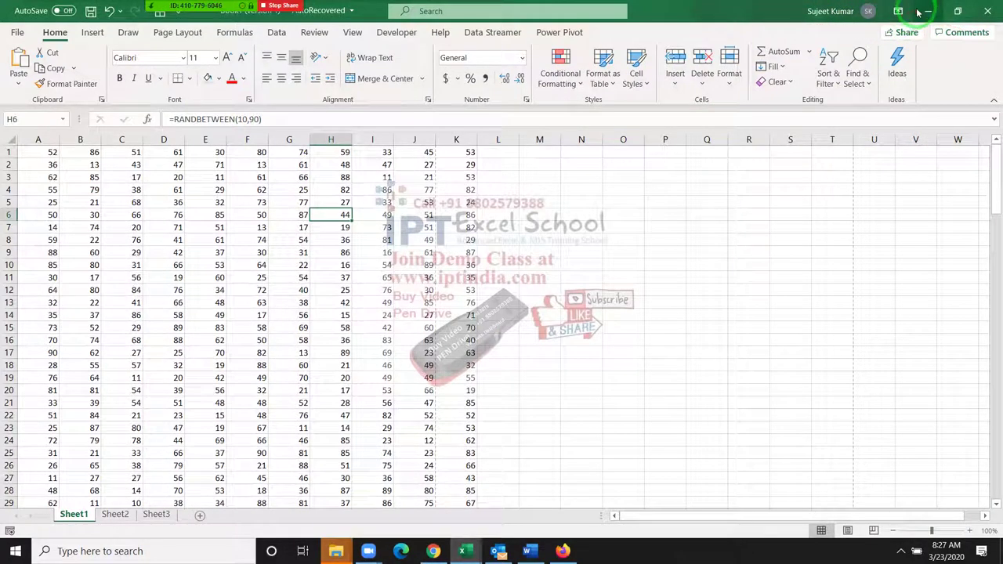
left_click(927, 14)
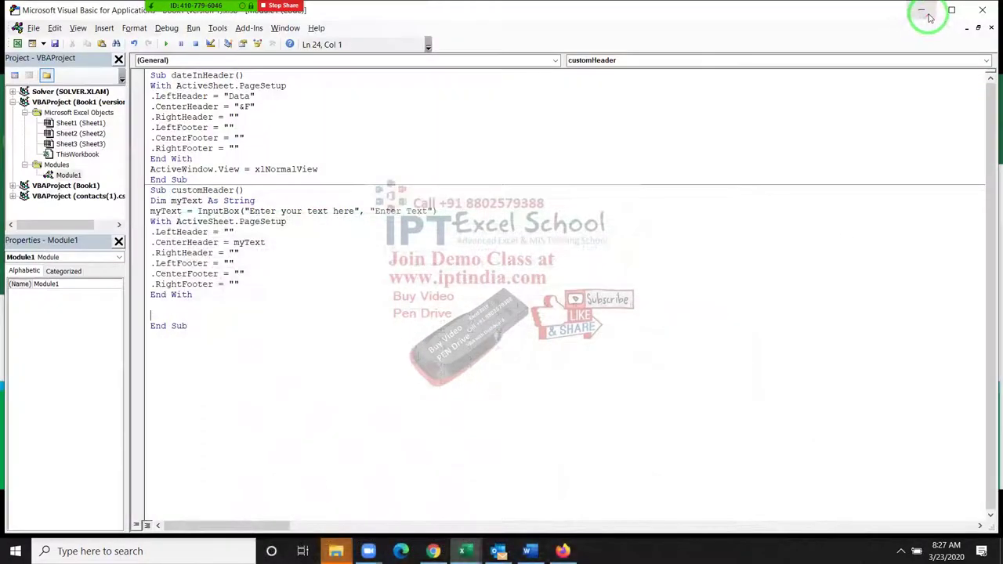
left_click(928, 14)
right_click(667, 91)
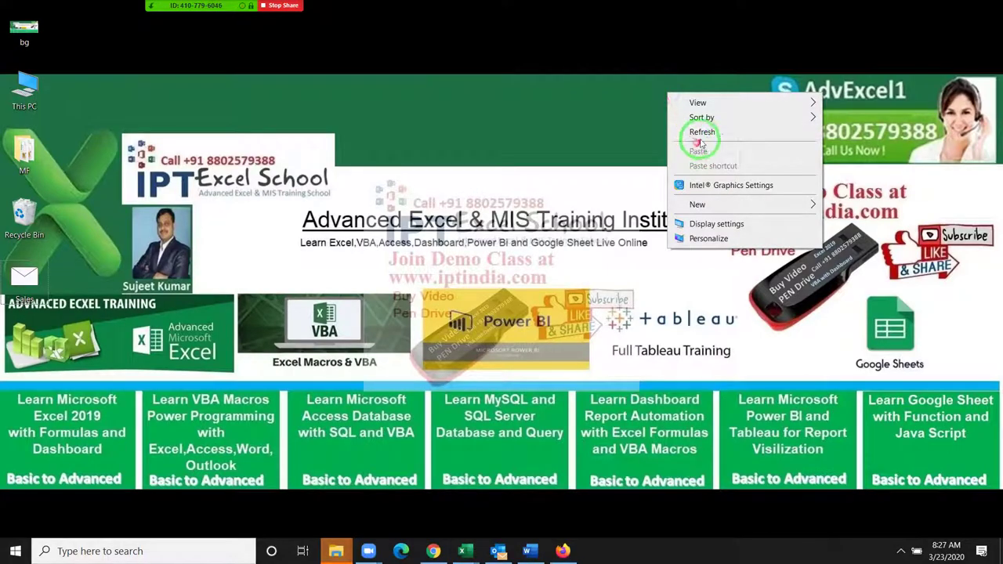